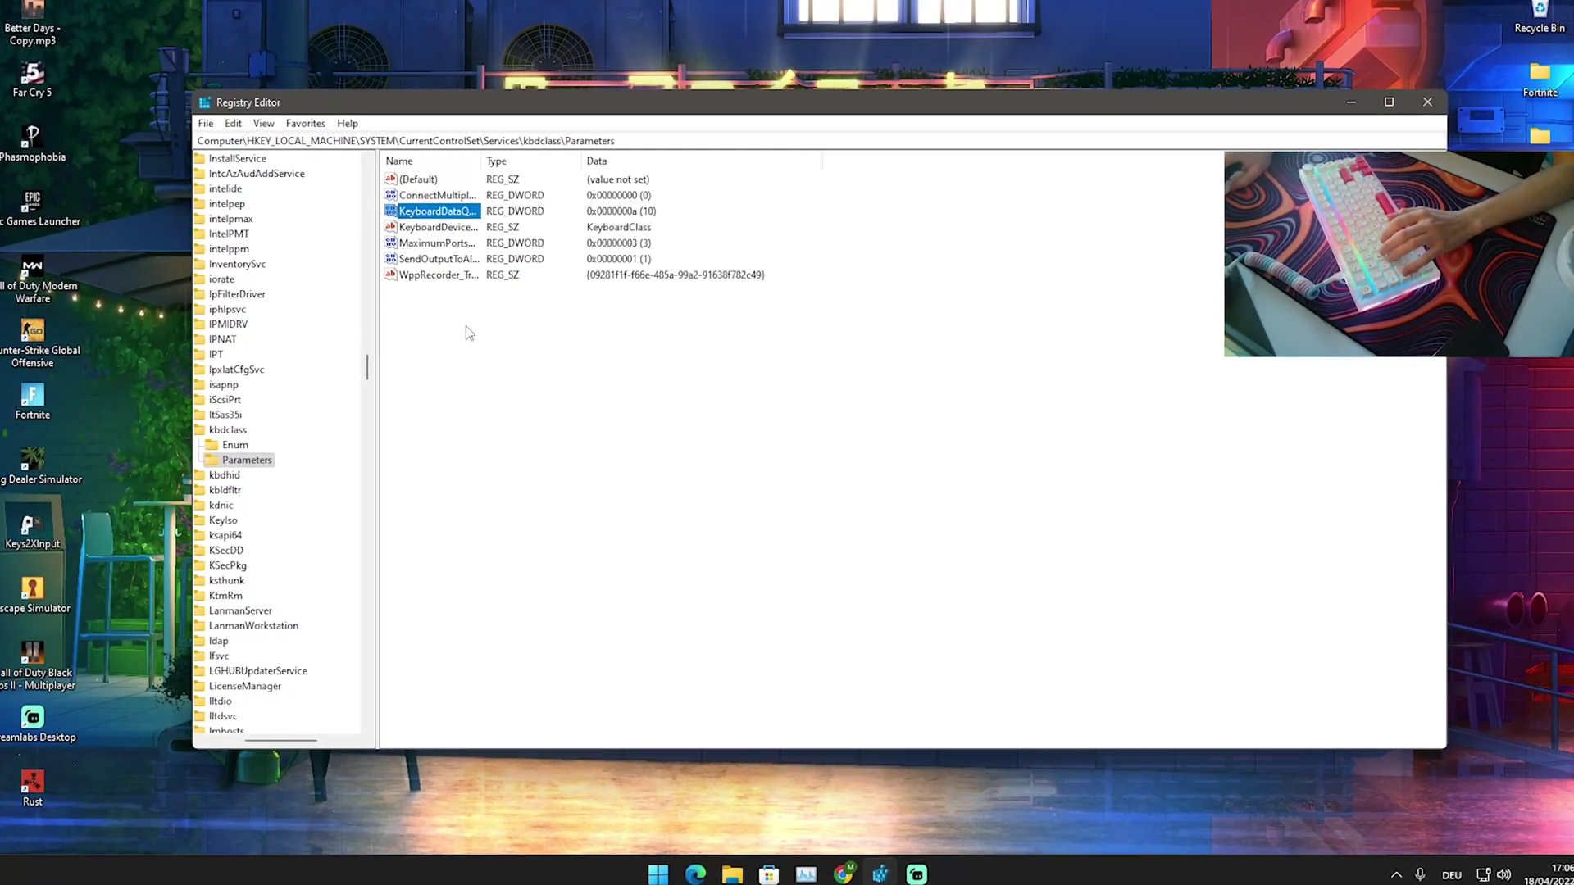
# - Search for 'regis' from Start, then return to the Registry Editor window
pyautogui.press('super')
pyautogui.write('registry Life')
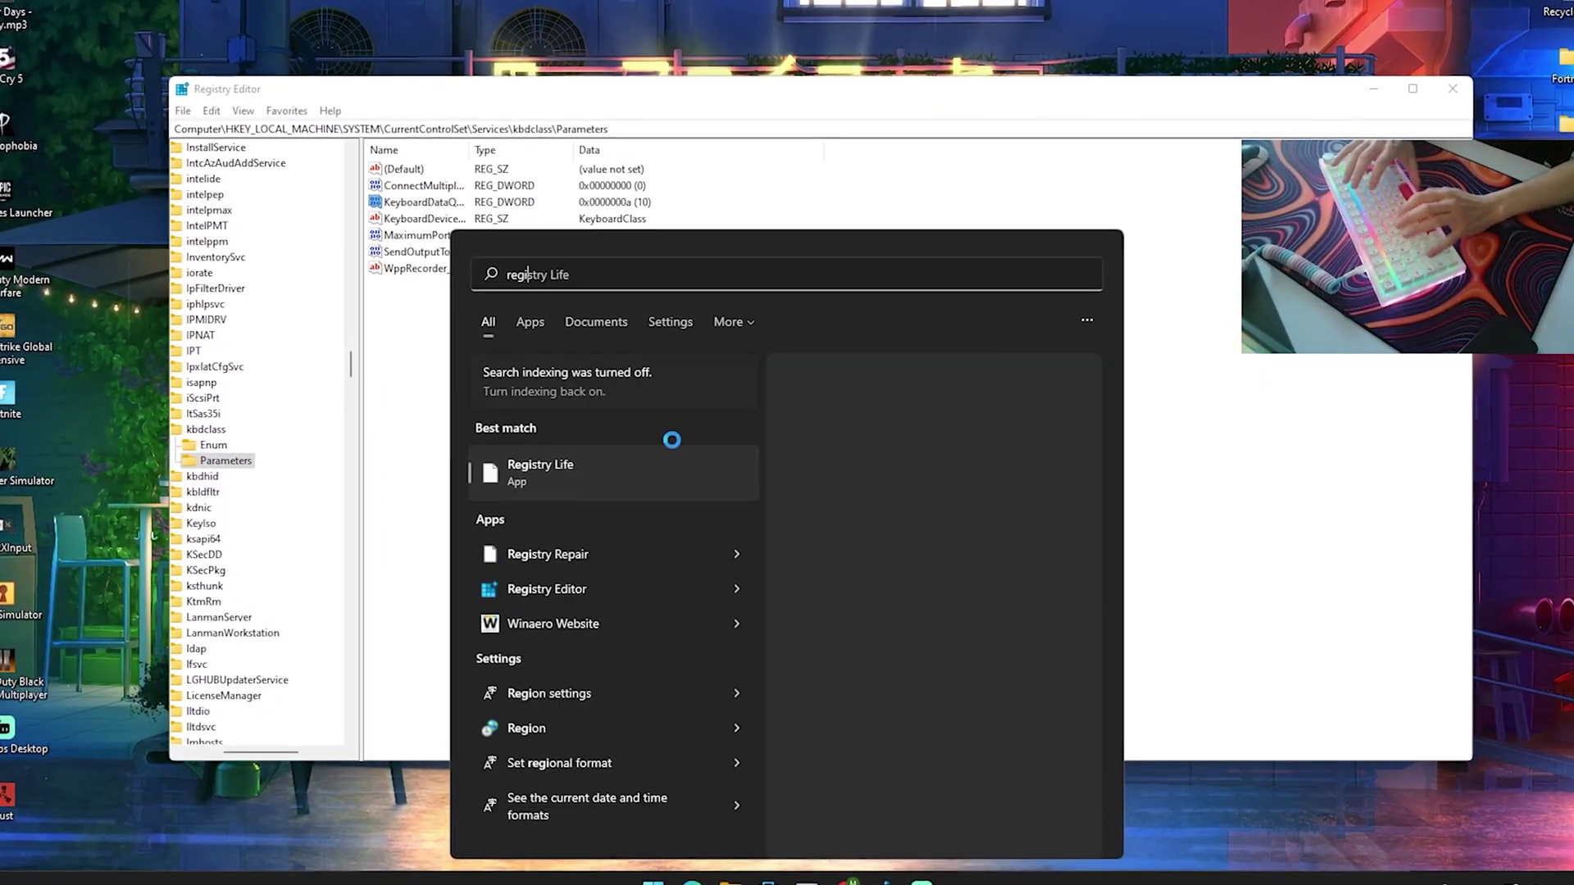
pyautogui.write('s')
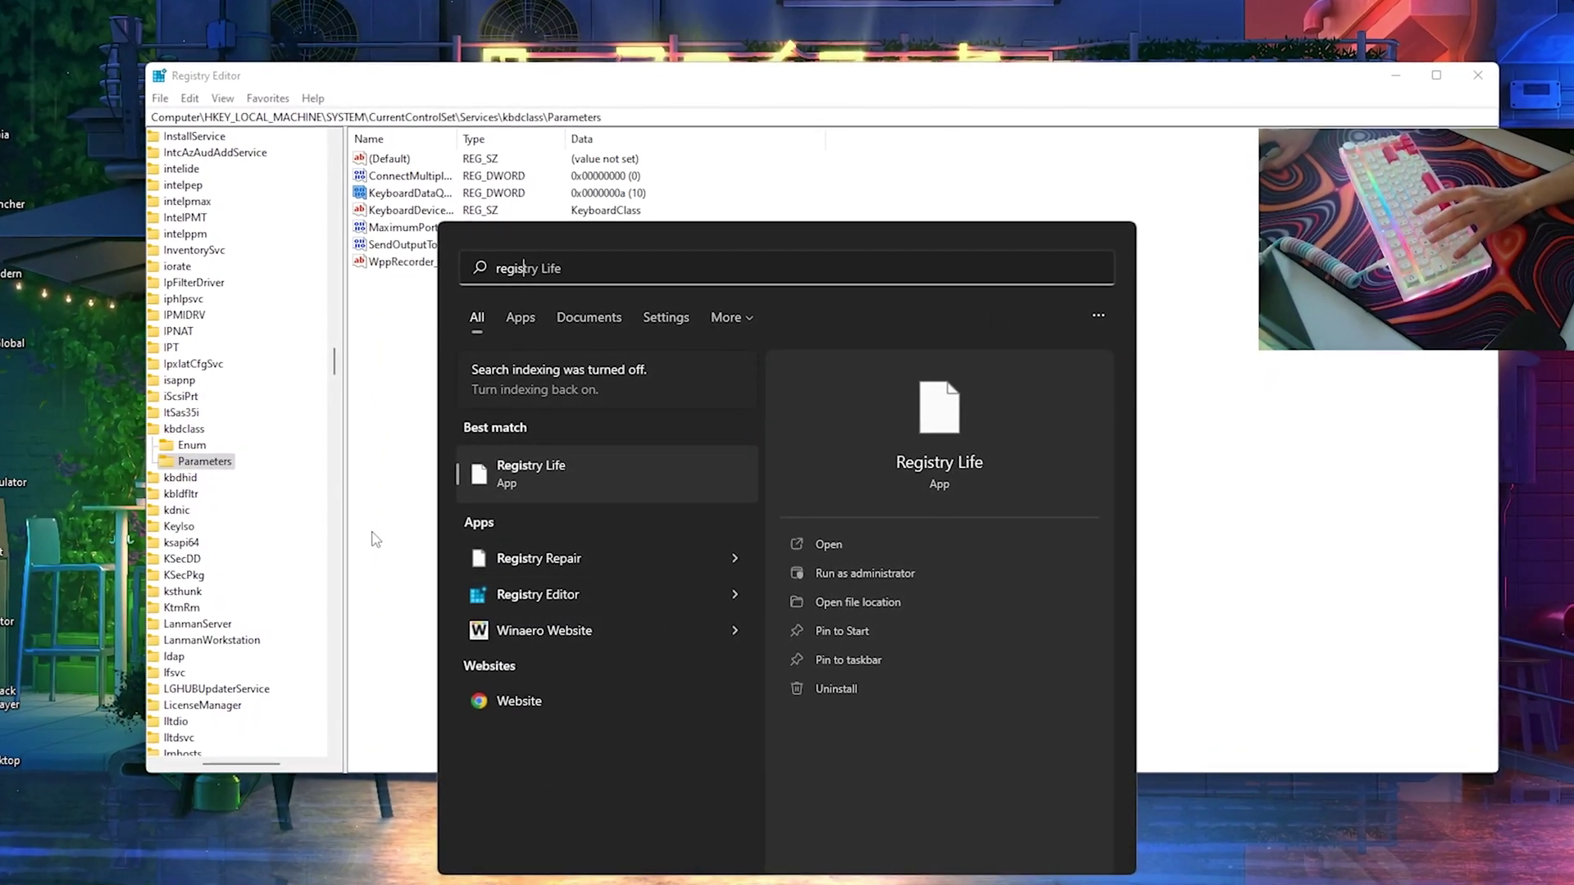
pyautogui.click(376, 539)
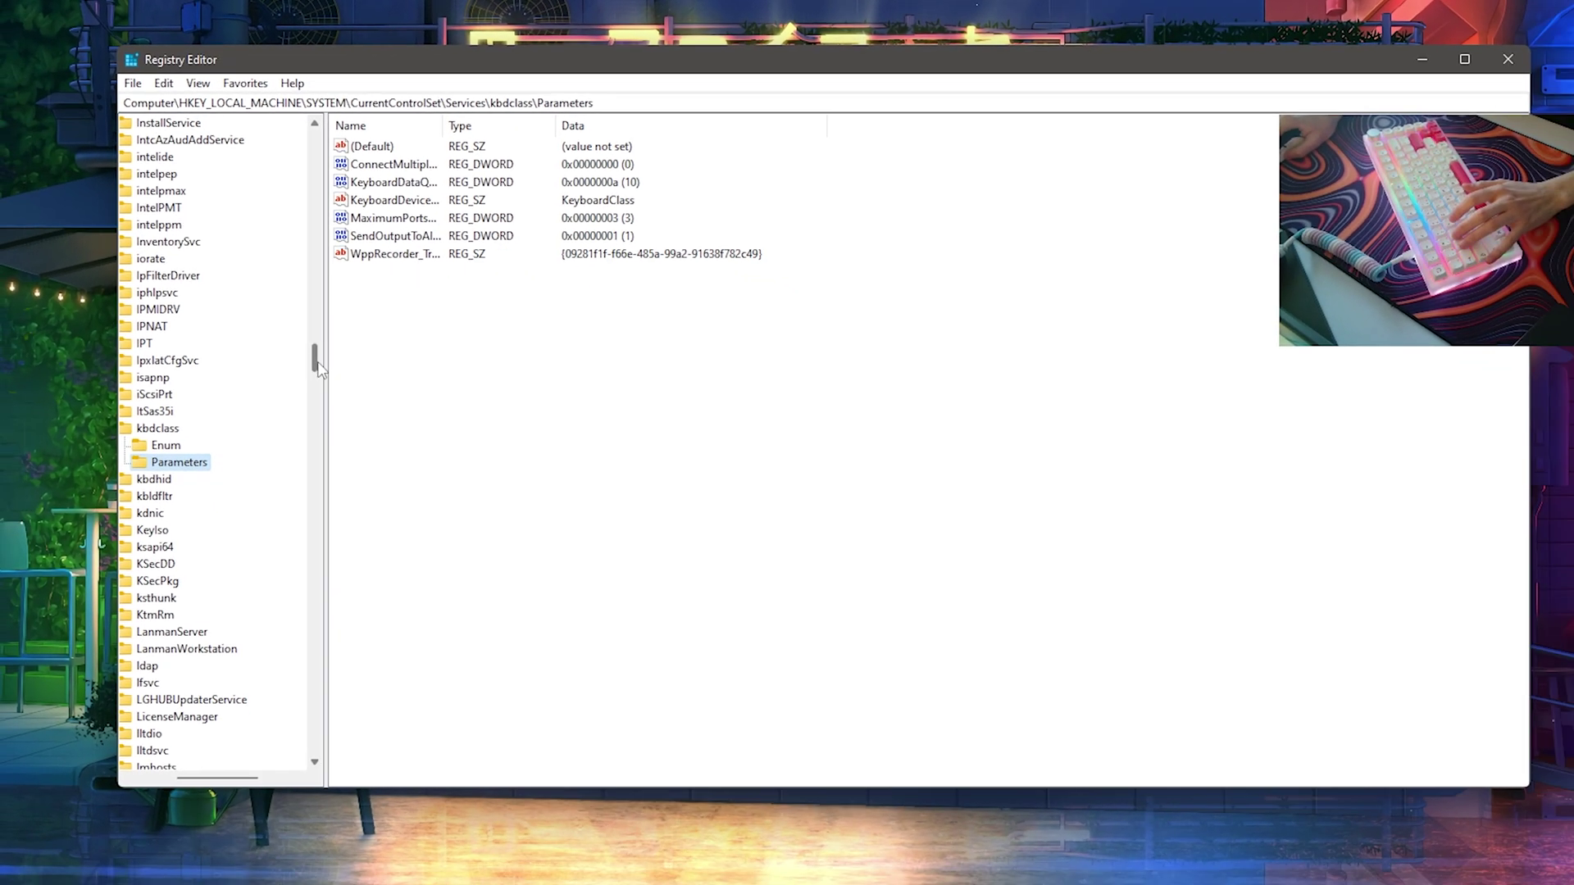
pyautogui.moveTo(351, 483); pyautogui.dragTo(359, 222)
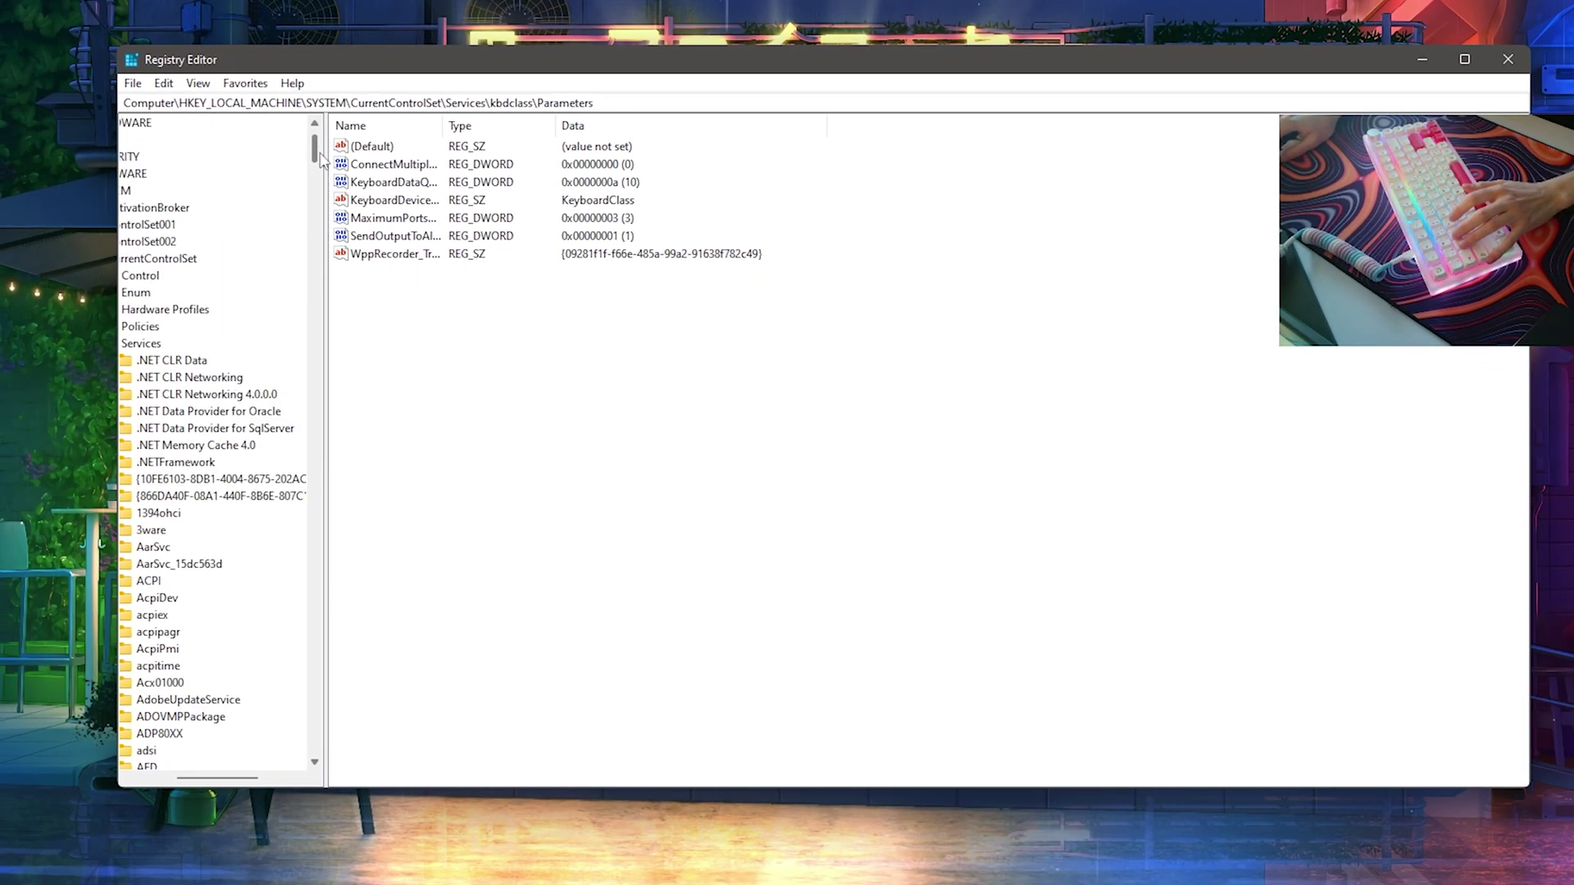
pyautogui.moveTo(318, 164); pyautogui.dragTo(319, 378)
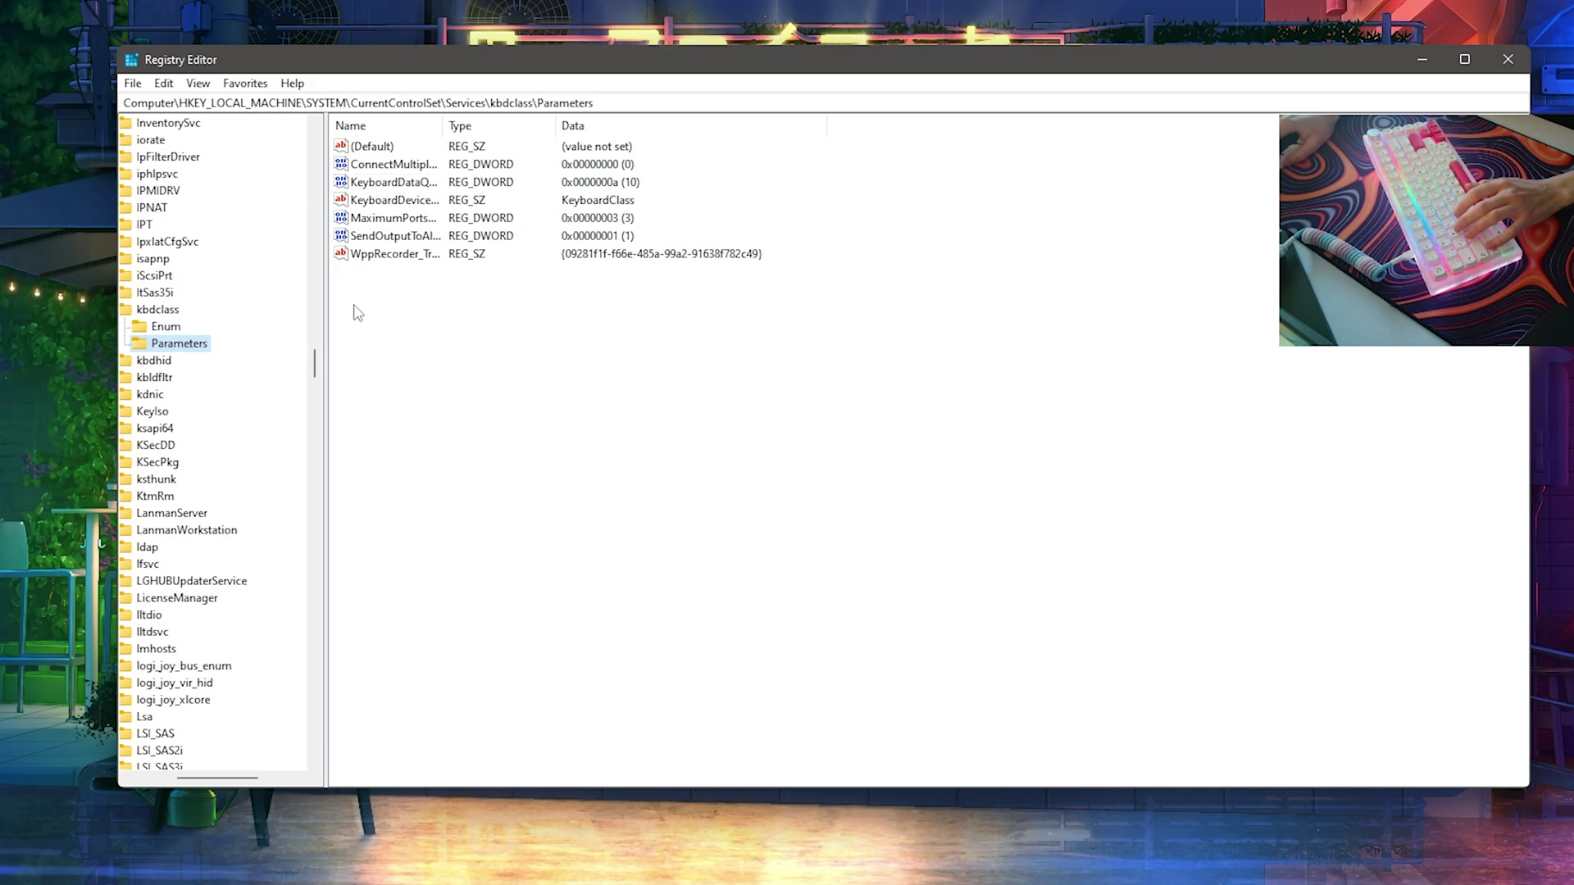
# - Create a misspelled KeyboardDataQueSize DWORD value, then delete it
pyautogui.rightClick(399, 310)
pyautogui.moveTo(445, 322)
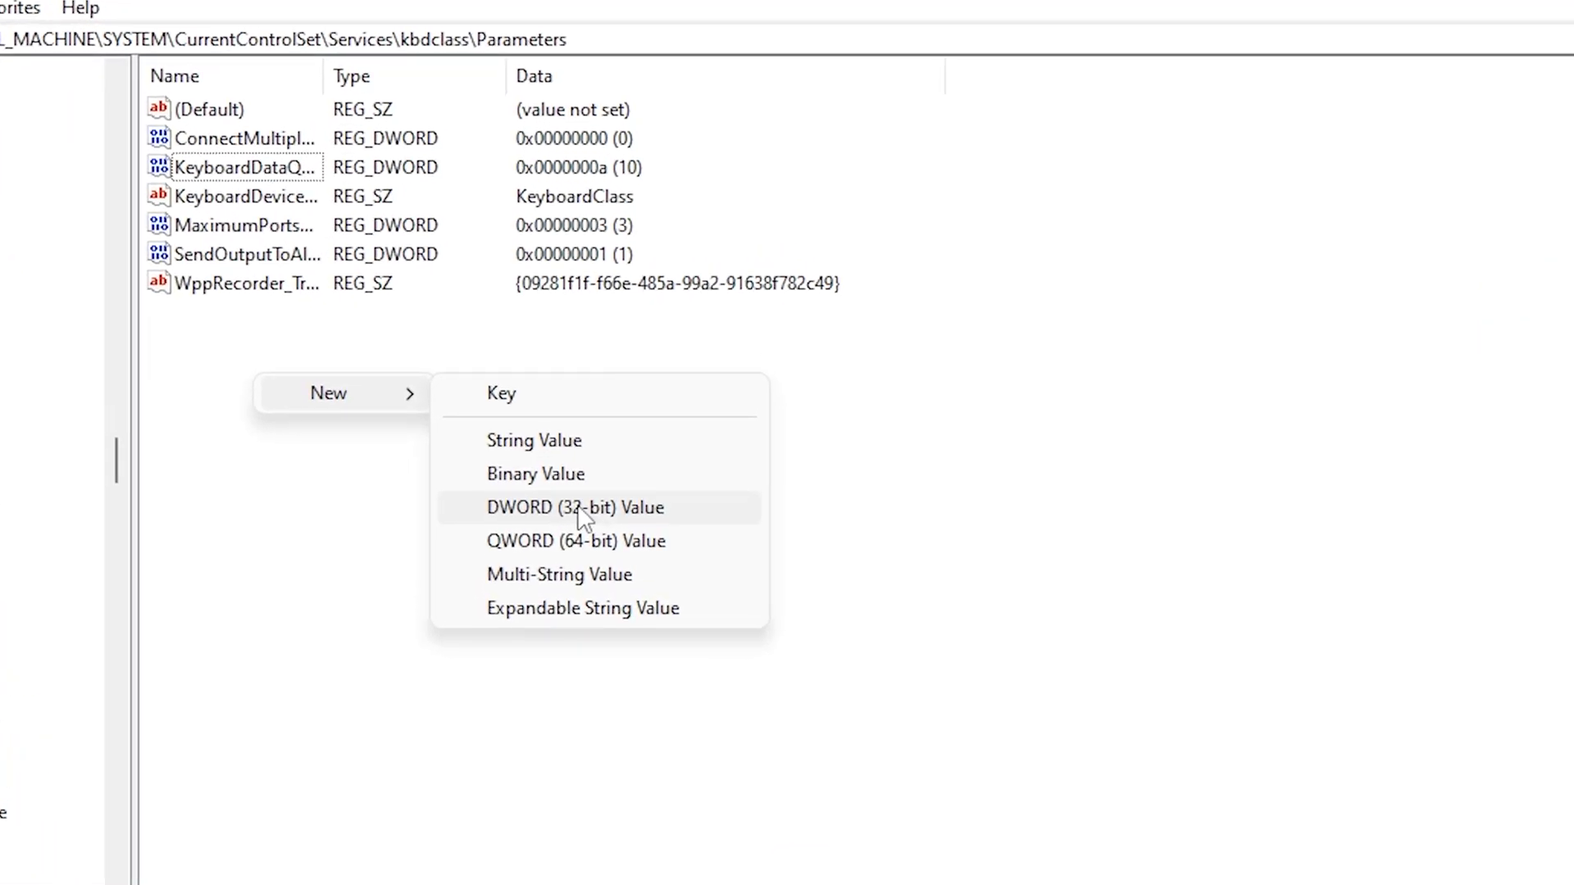
pyautogui.click(578, 508)
pyautogui.write('Keyboar')
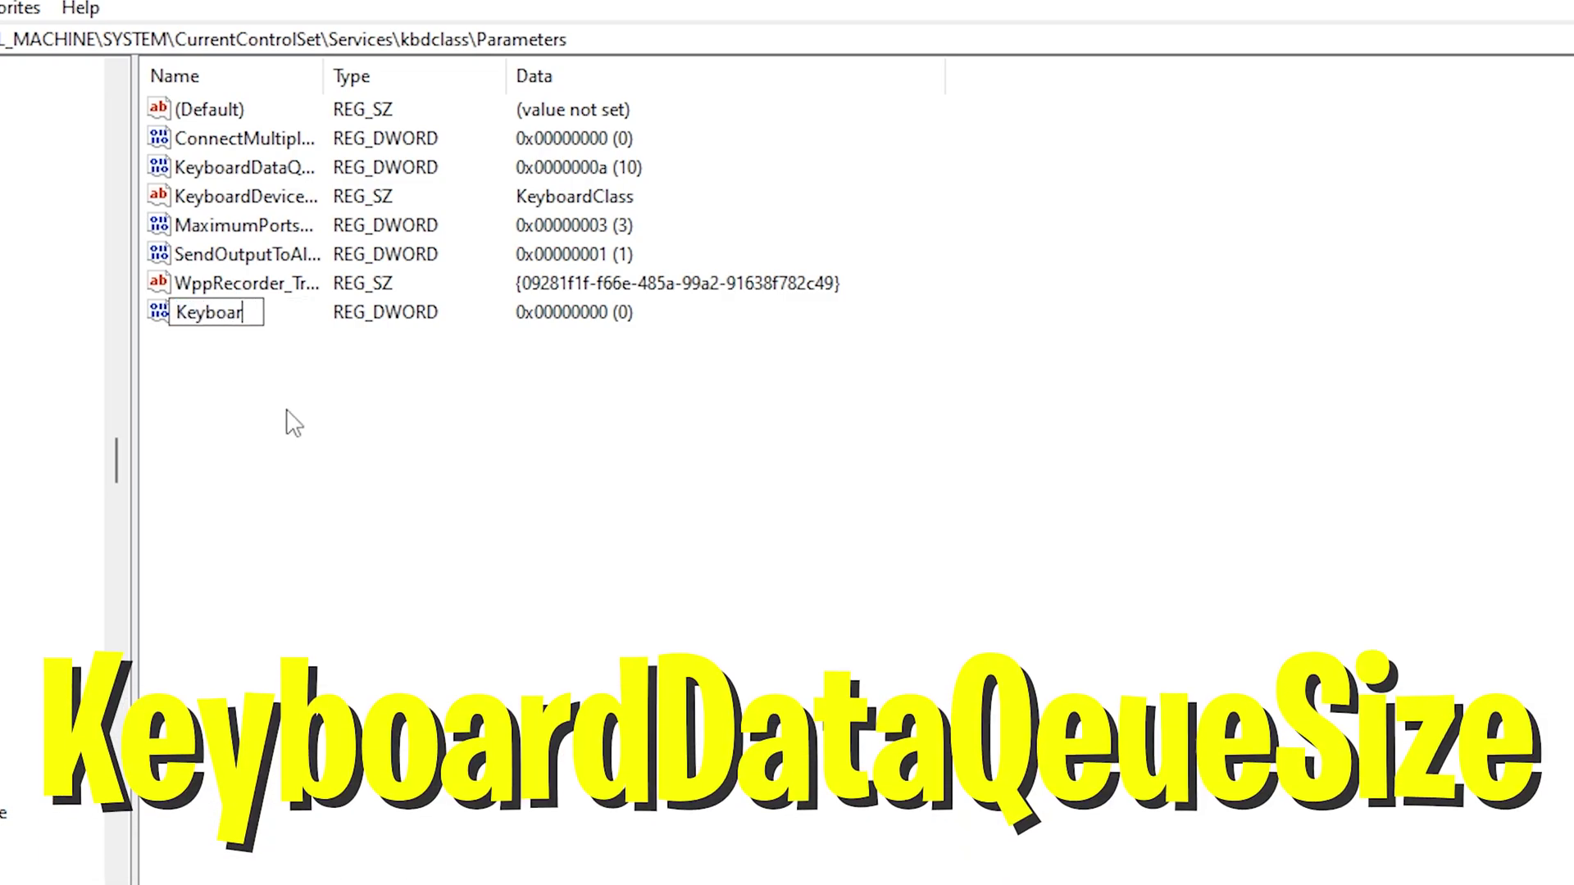
pyautogui.write('dDataQueS')
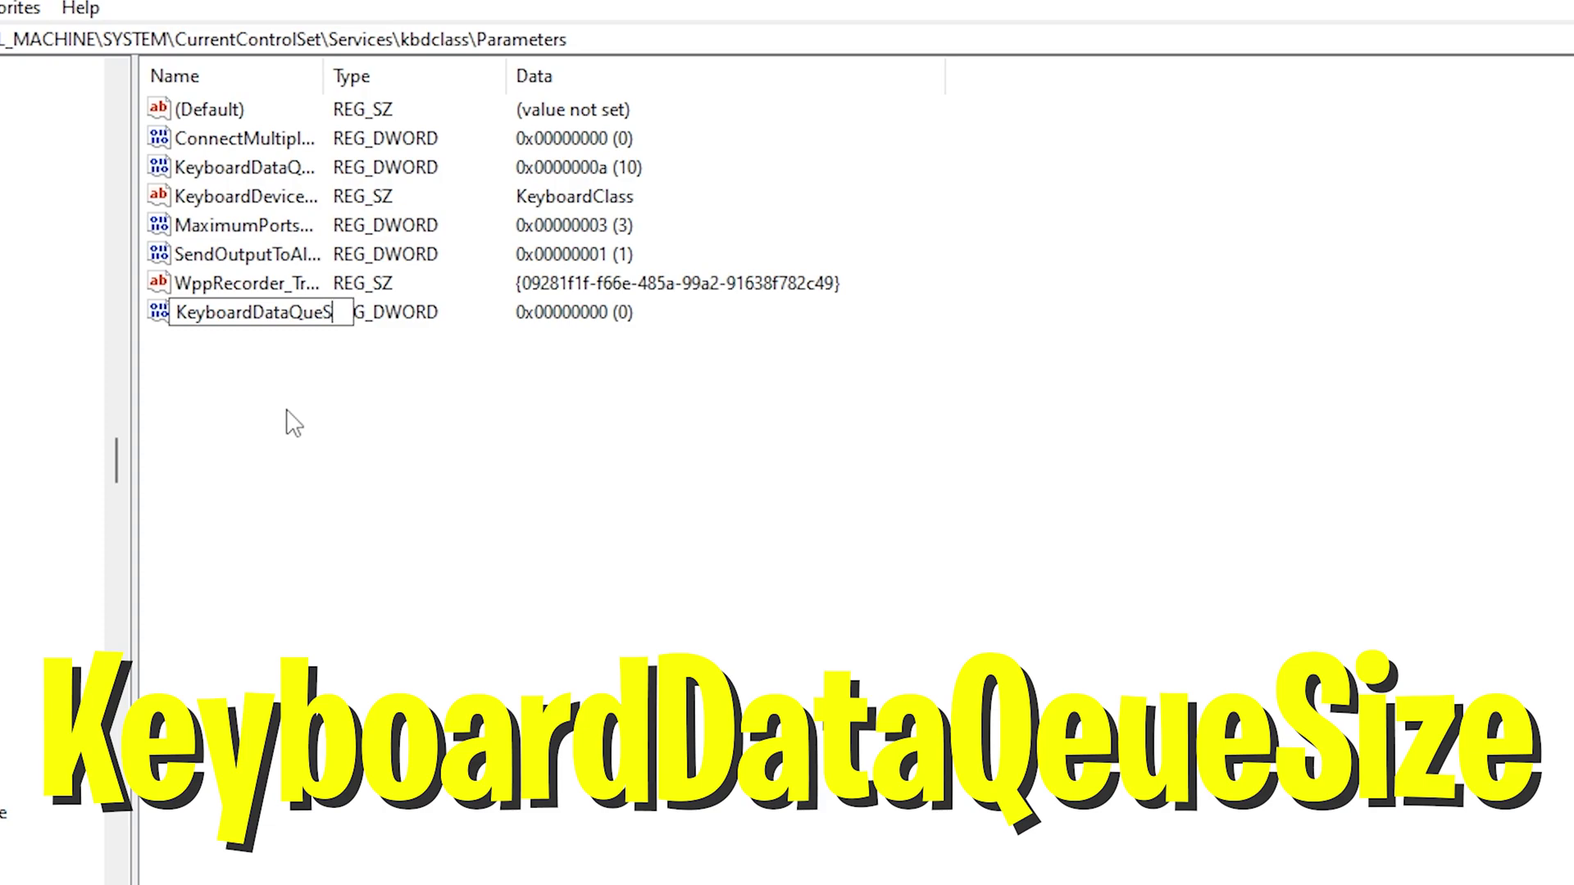
pyautogui.write('ize')
pyautogui.press('Return')
pyautogui.rightClick(297, 313)
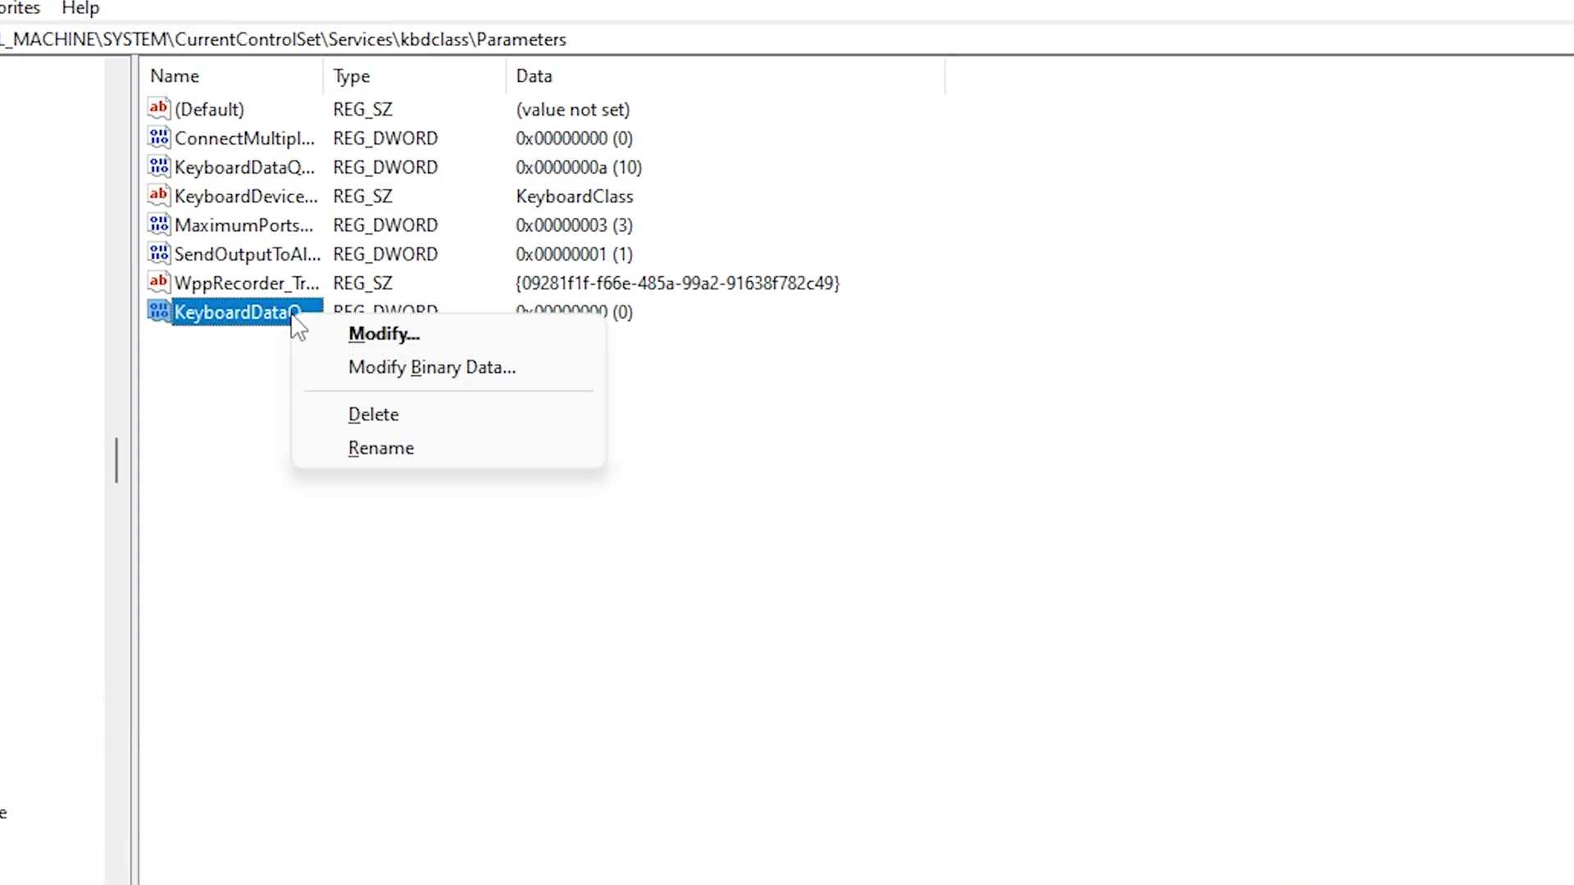
pyautogui.click(373, 416)
pyautogui.click(1112, 565)
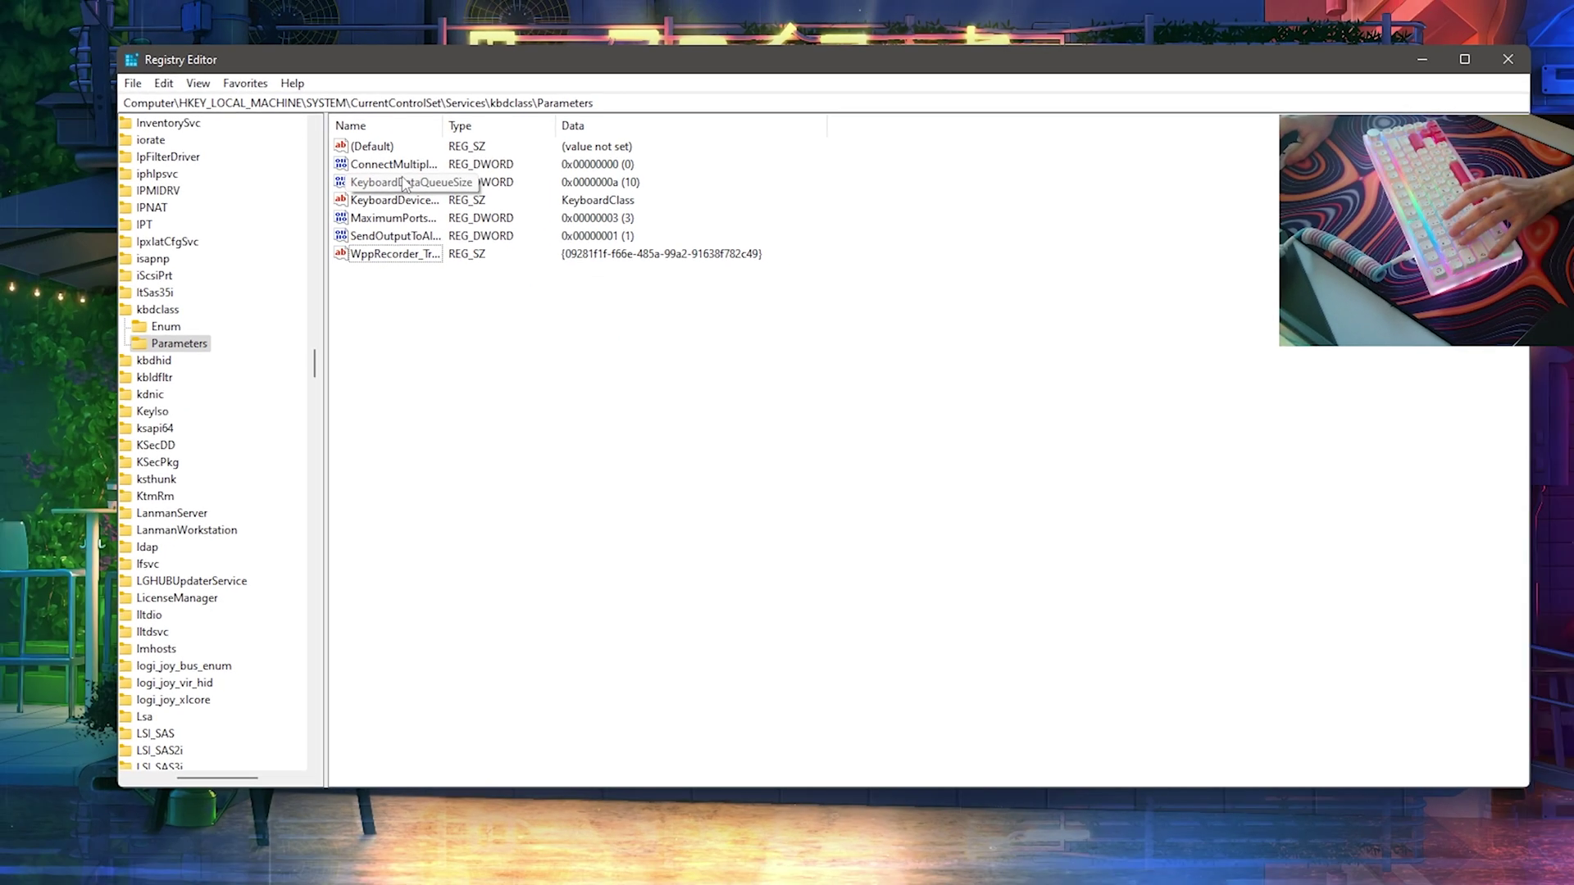
# - Set KeyboardDataQueueSize to 50, then reopen it in Decimal with the value selected
pyautogui.click(404, 183)
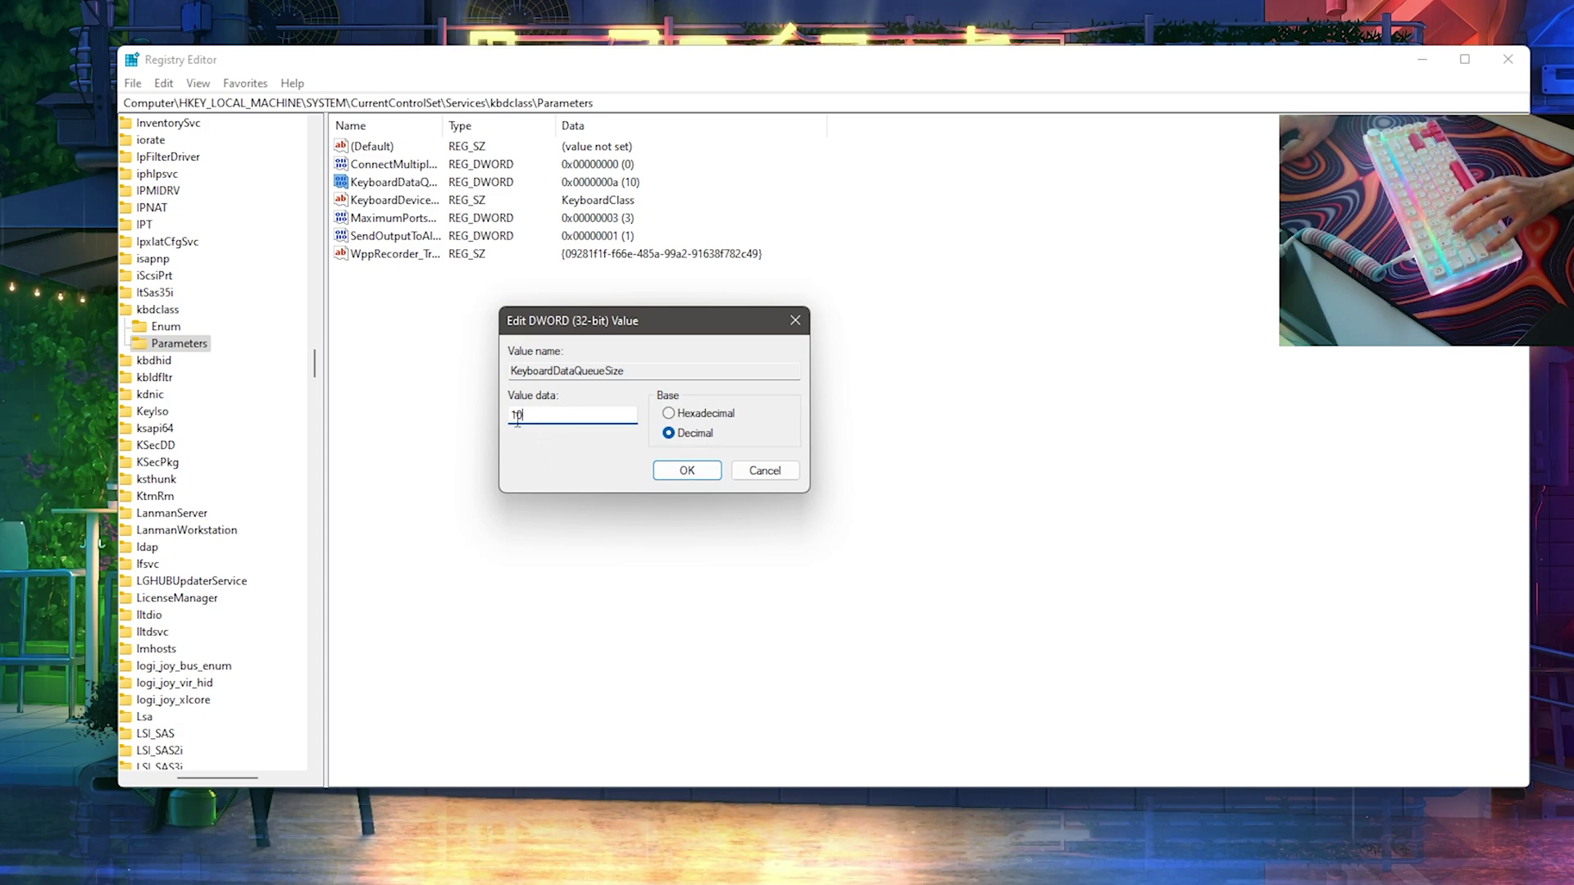
pyautogui.write('10')
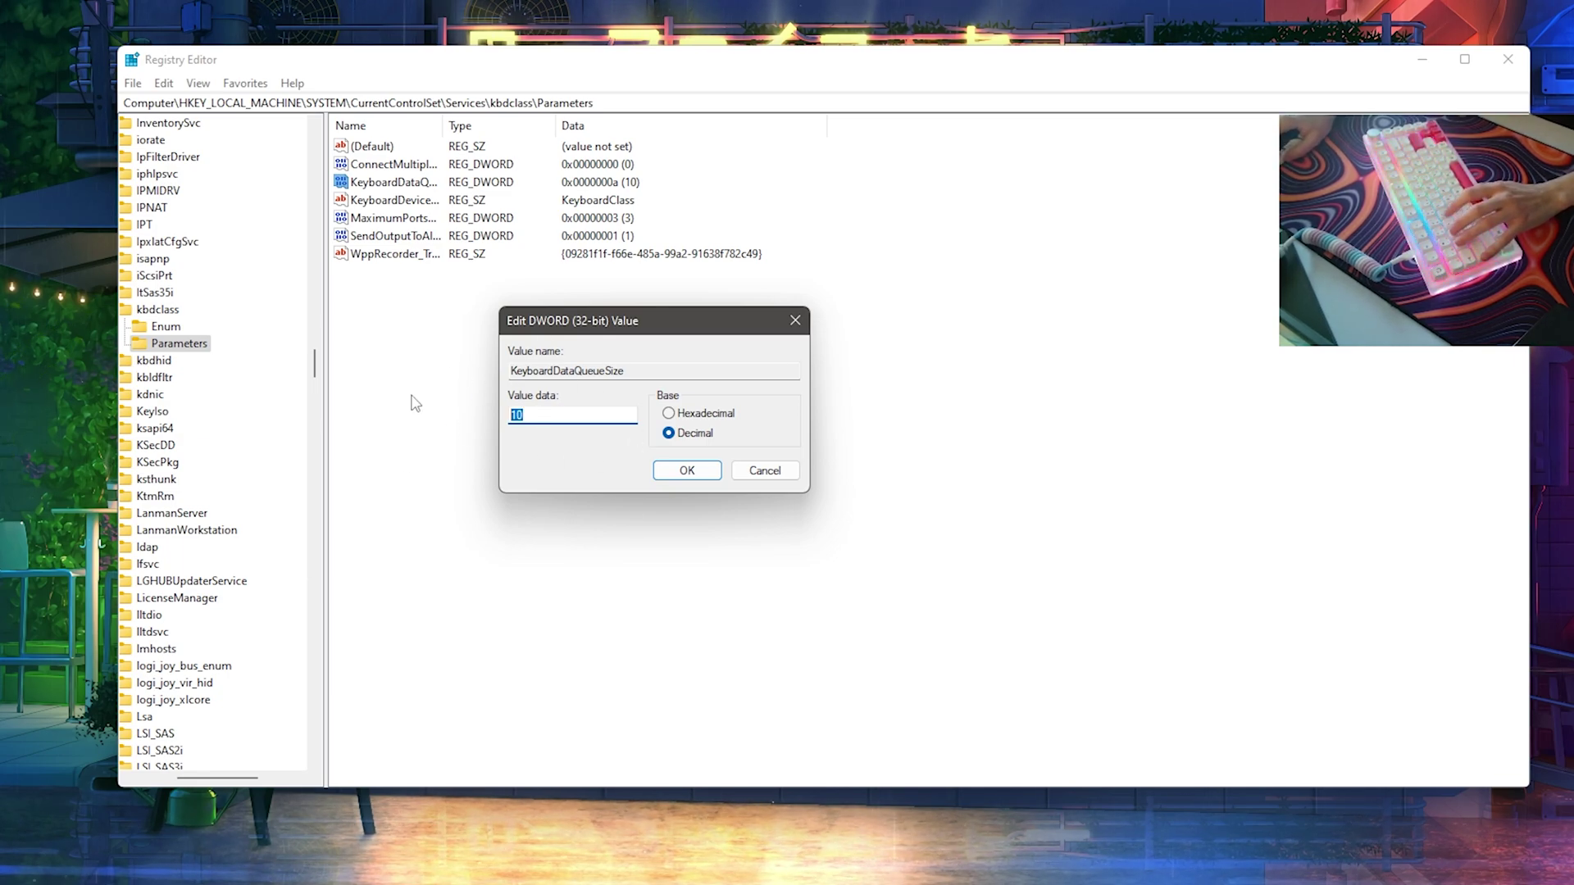
pyautogui.write('50')
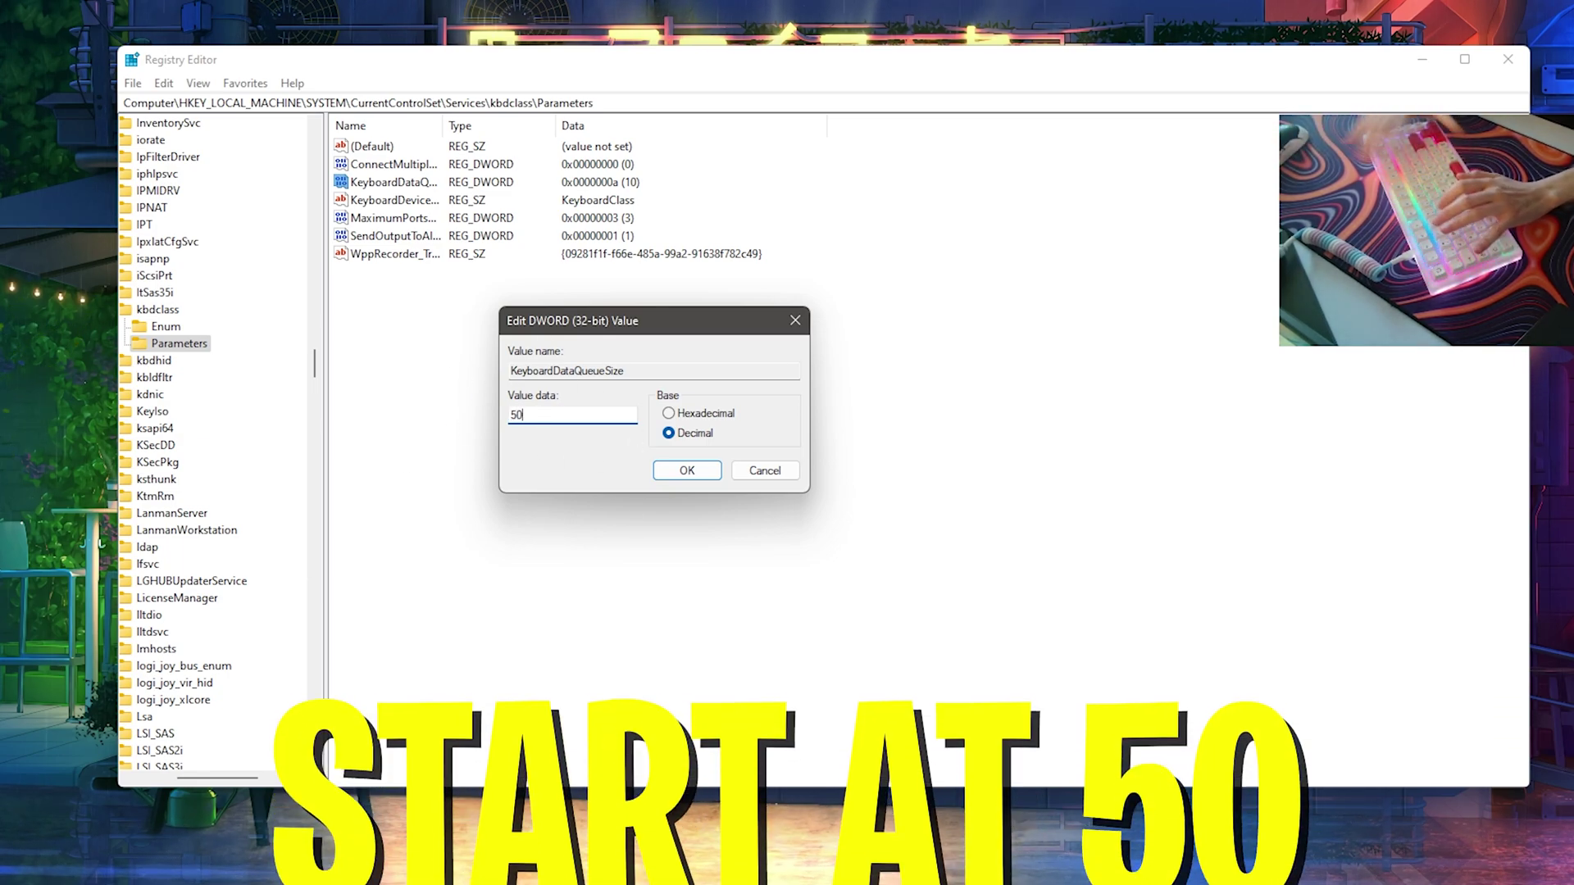
pyautogui.click(687, 472)
pyautogui.doubleClick(394, 182)
pyautogui.moveTo(246, 130); pyautogui.dragTo(606, 279)
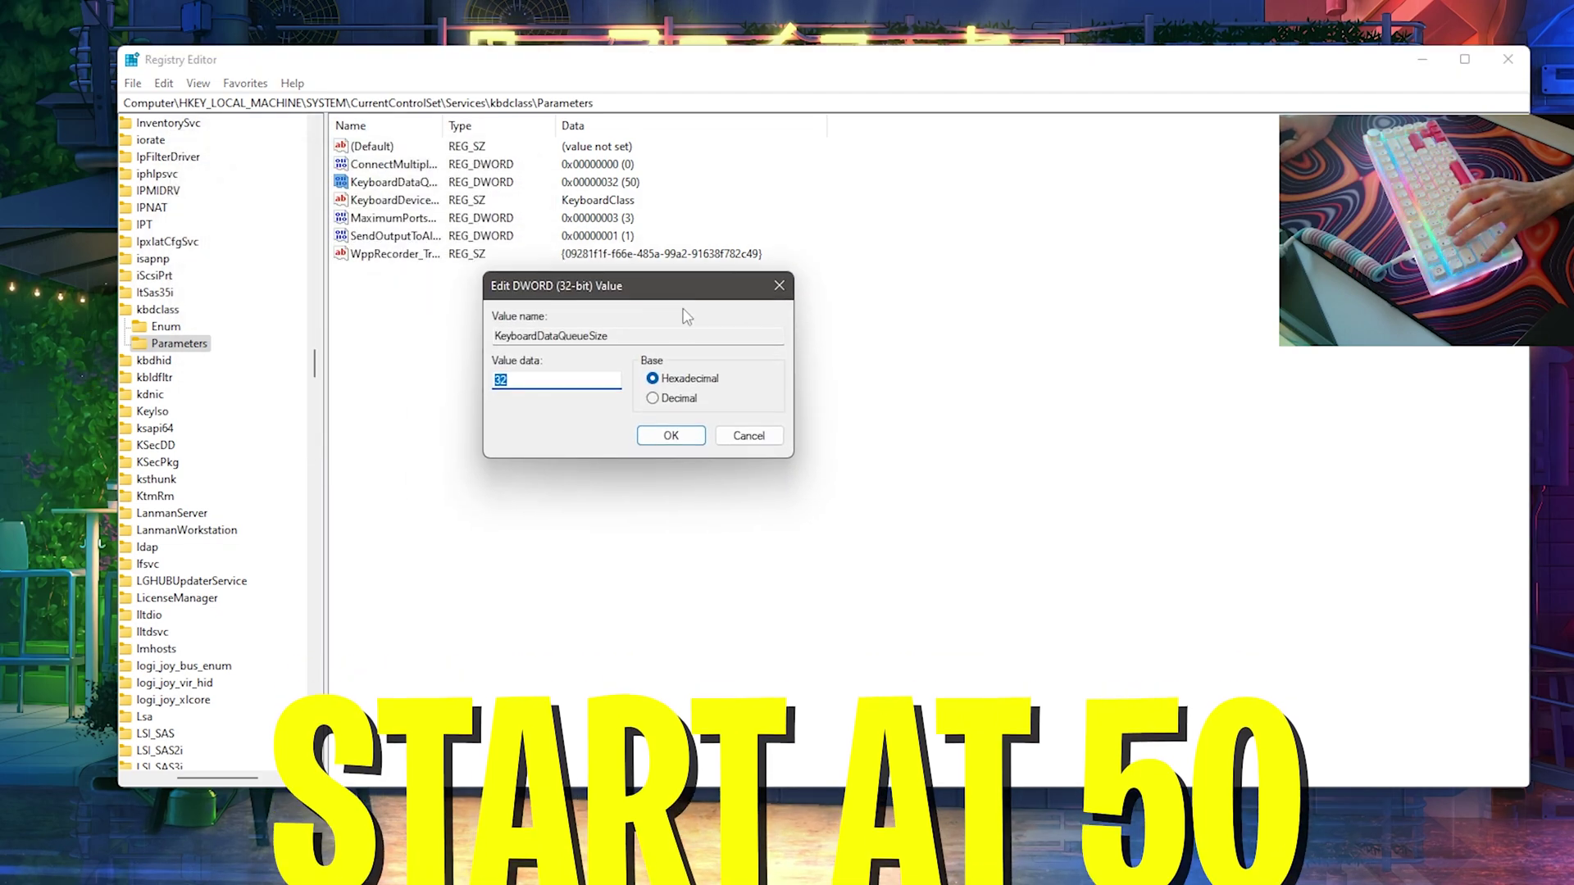
pyautogui.click(653, 399)
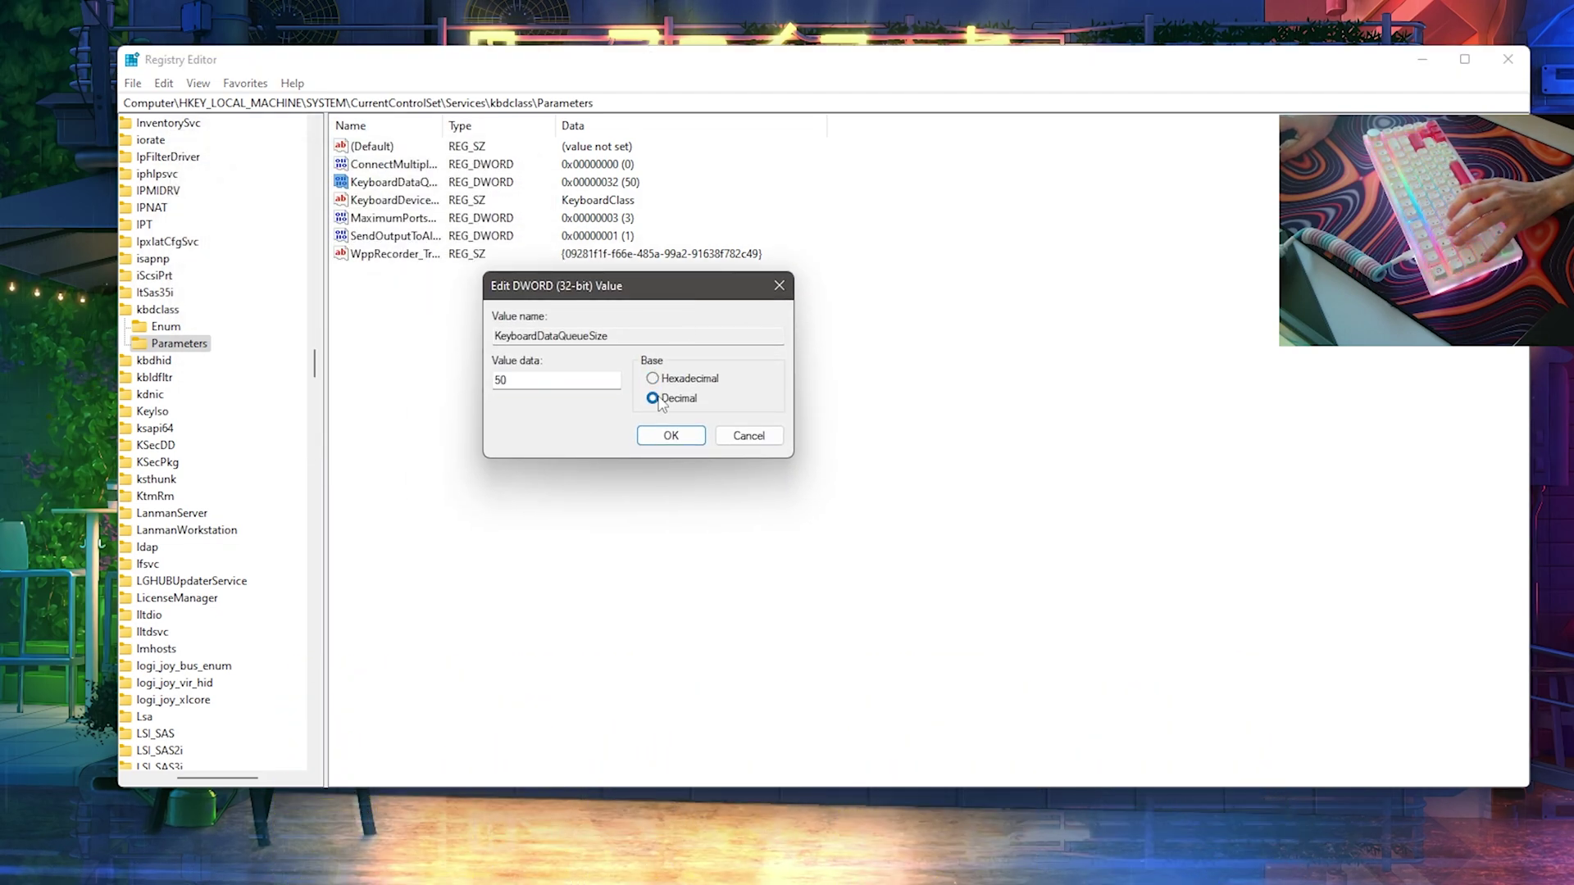
pyautogui.doubleClick(509, 382)
# - Save KeyboardDataQueueSize as 40, then change it to 30 in Decimal
pyautogui.write('40')
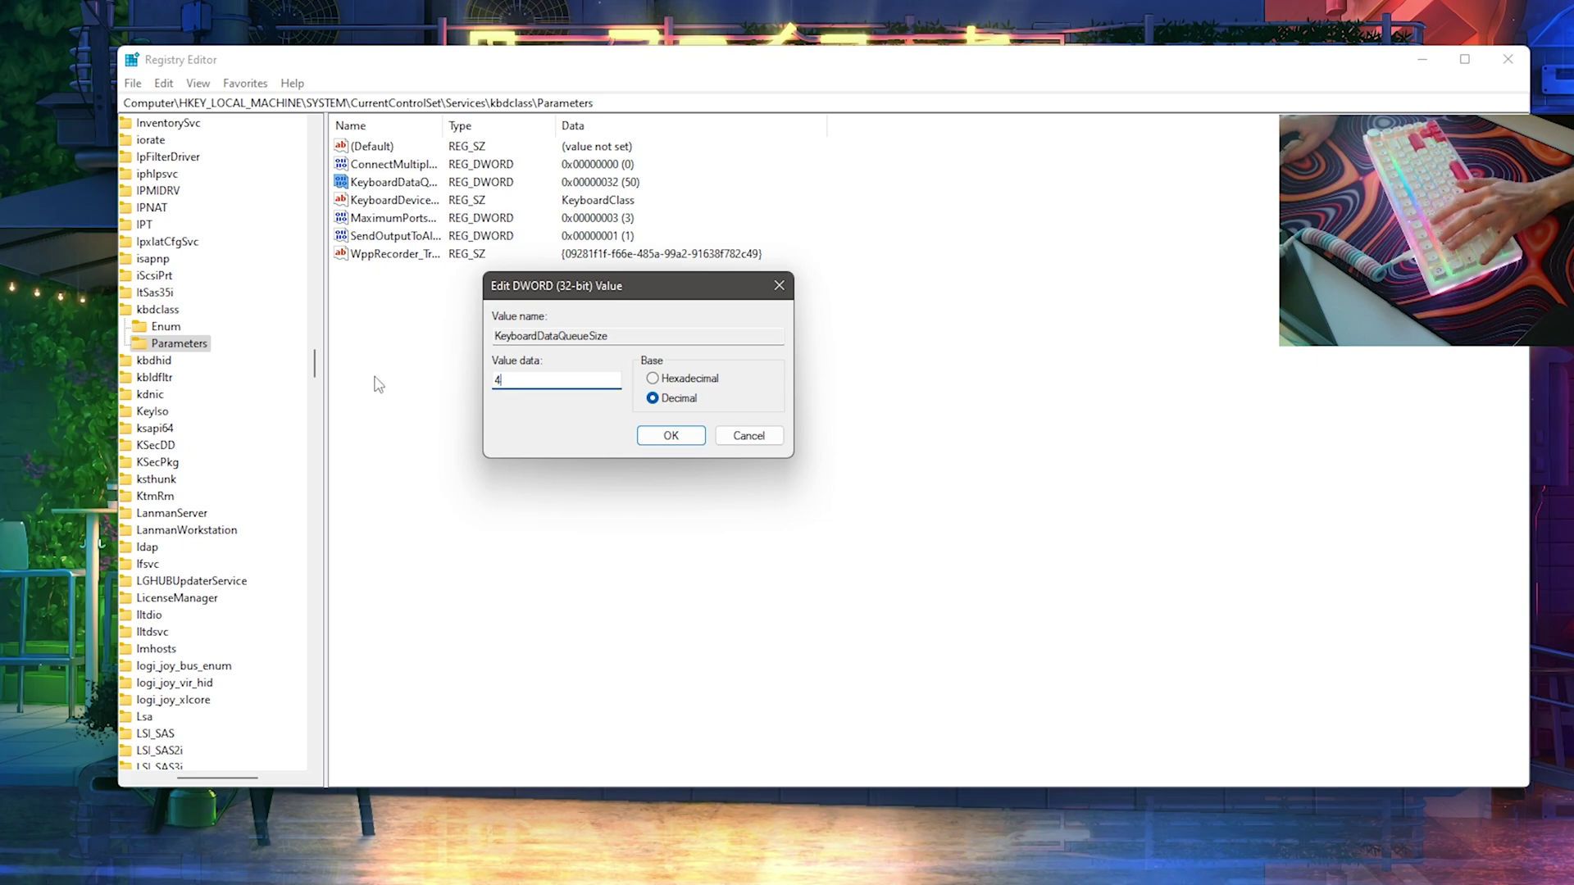
pyautogui.click(671, 436)
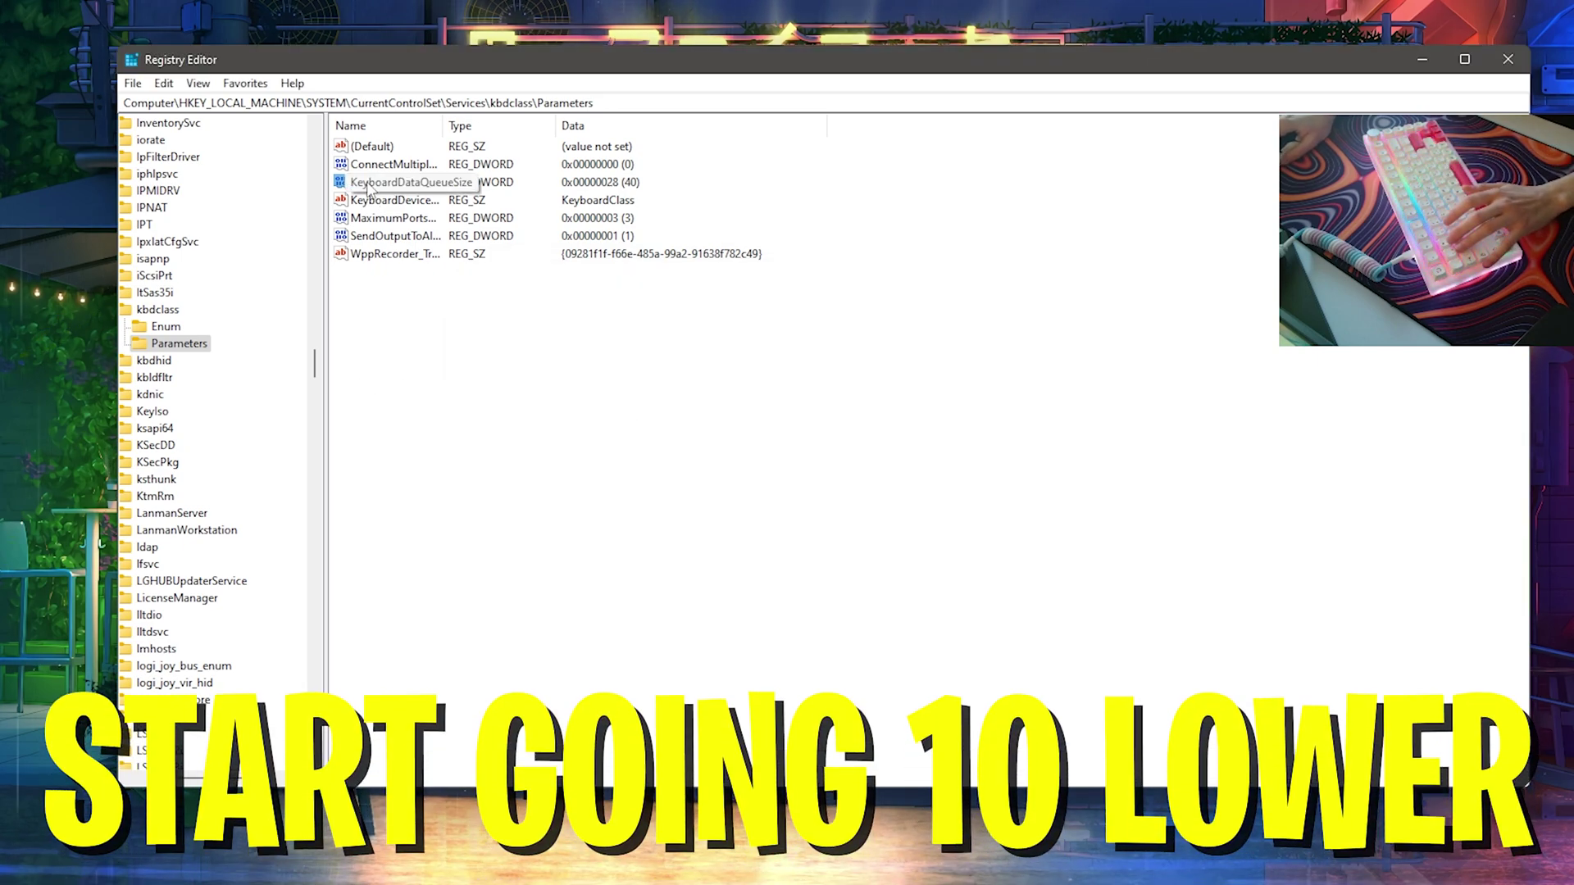
pyautogui.doubleClick(394, 183)
pyautogui.moveTo(345, 144); pyautogui.dragTo(735, 288)
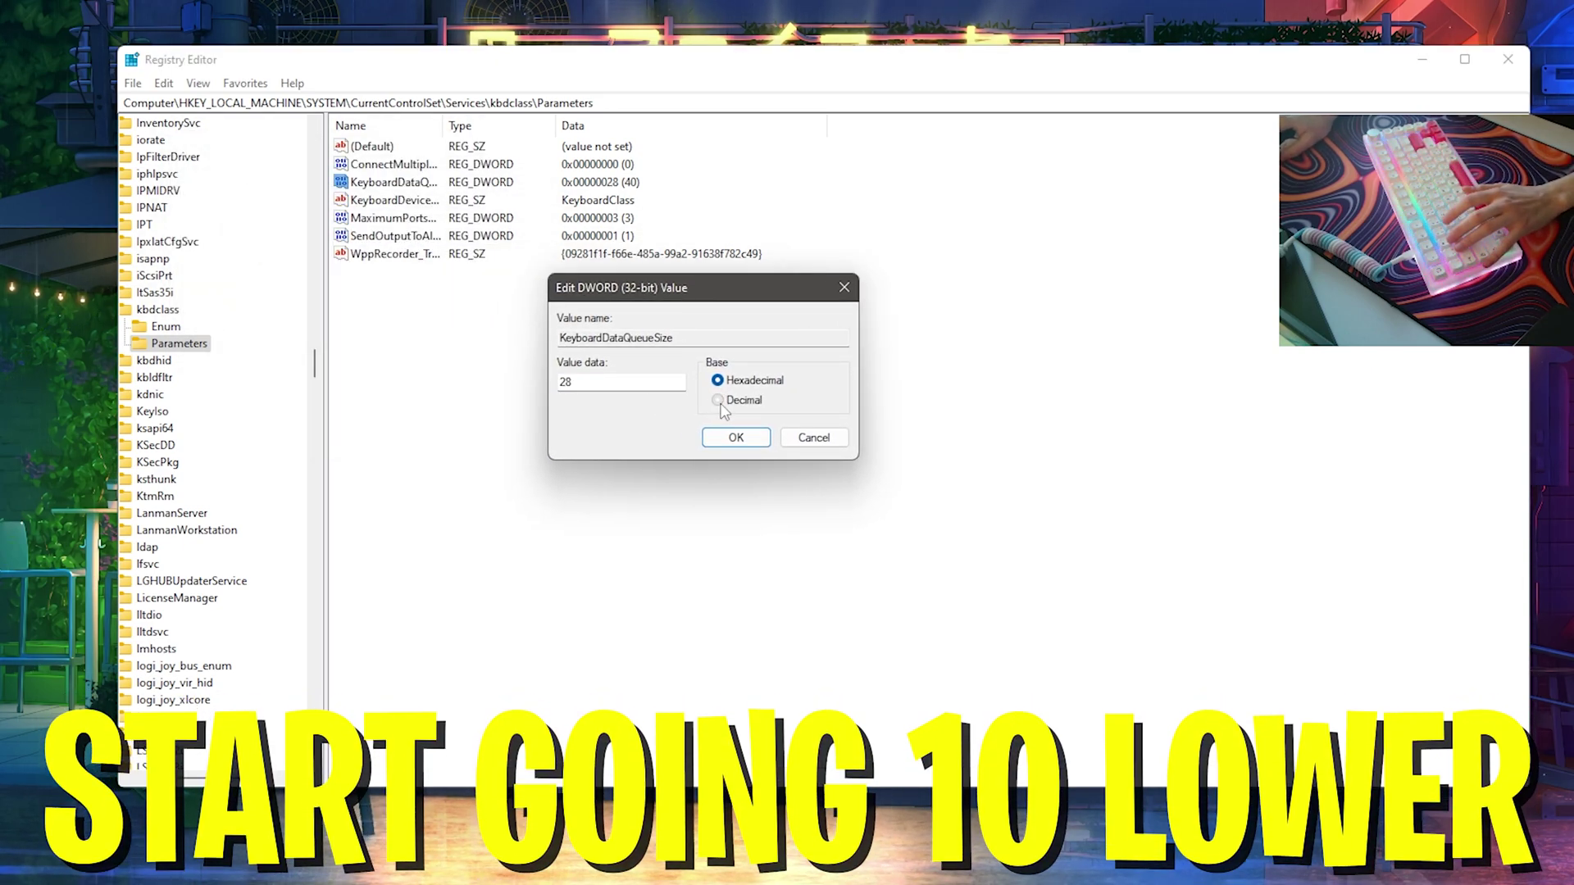
pyautogui.click(718, 400)
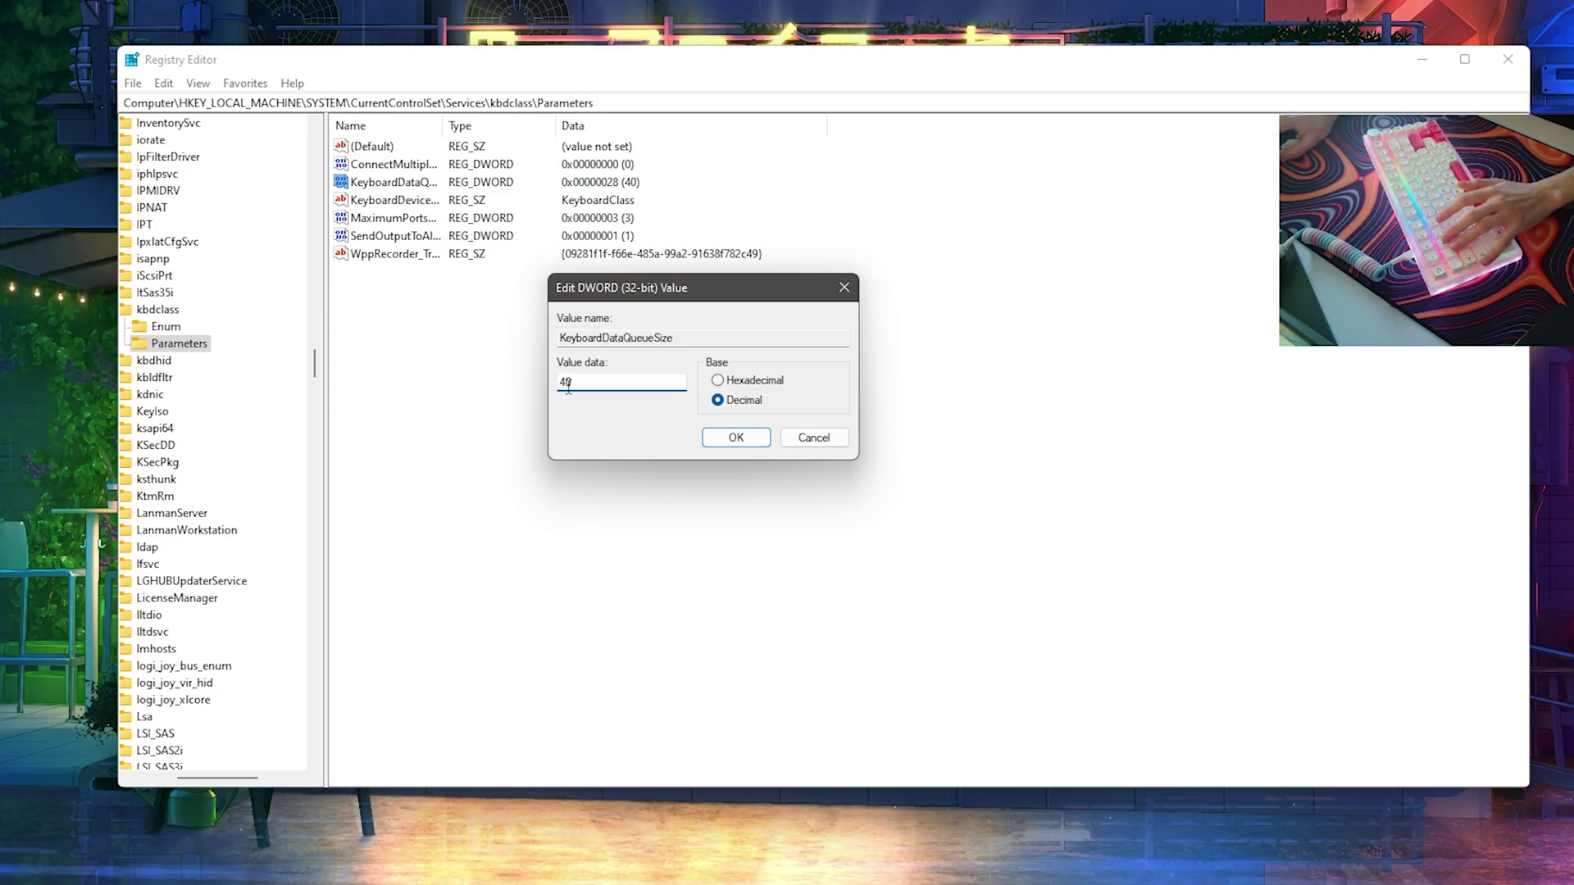
pyautogui.write('30')
pyautogui.click(725, 436)
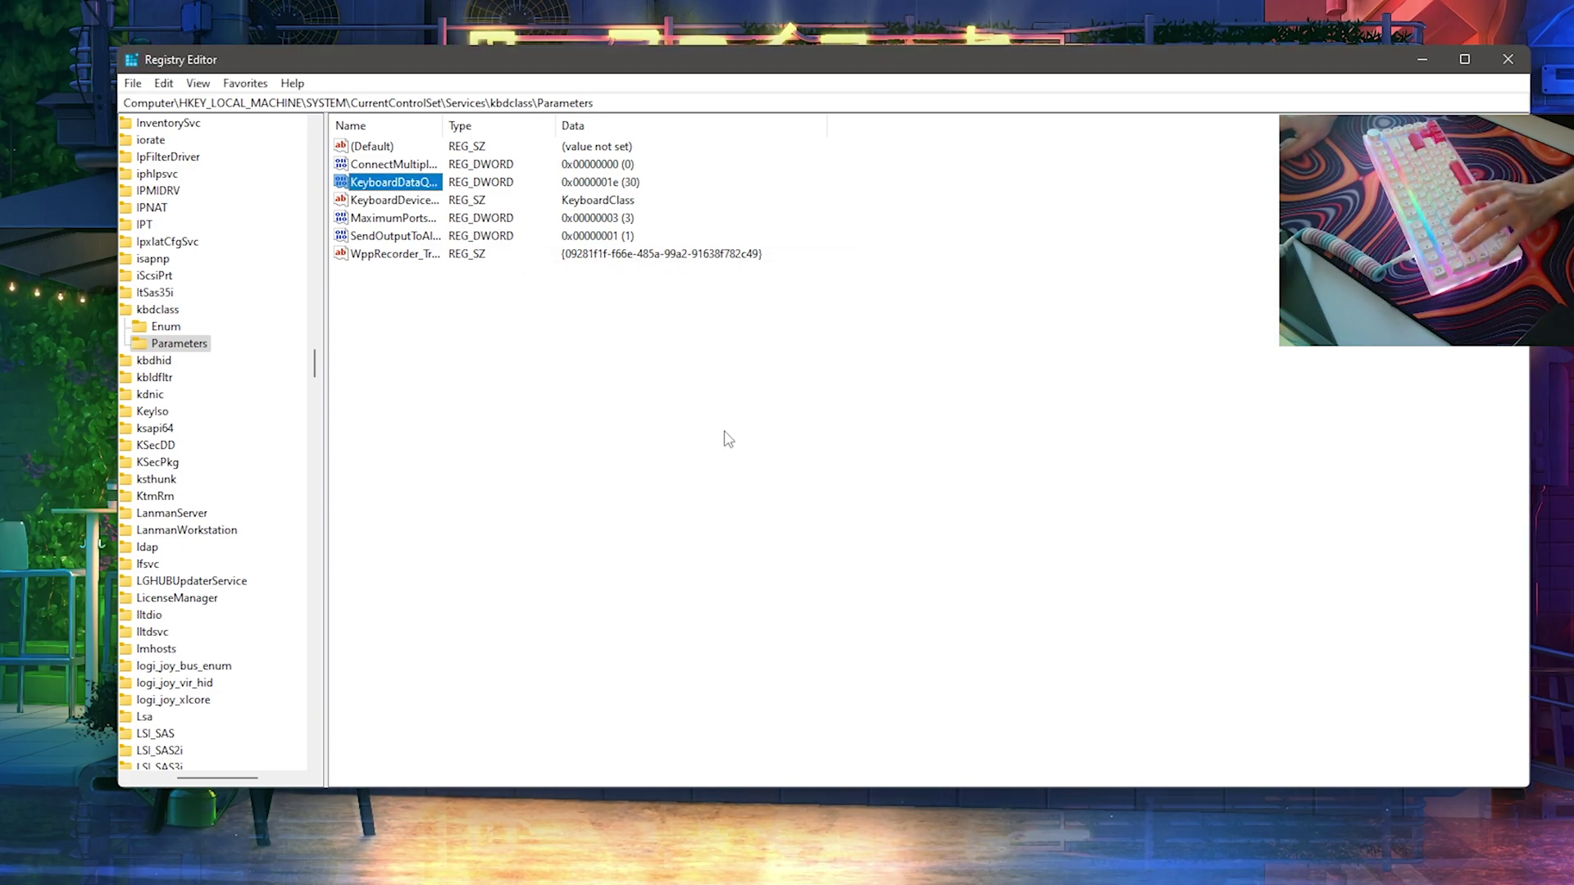
# - Set KeyboardDataQueueSize to 10 and reopen it in Decimal to confirm
pyautogui.doubleClick(404, 182)
pyautogui.moveTo(344, 142); pyautogui.dragTo(766, 328)
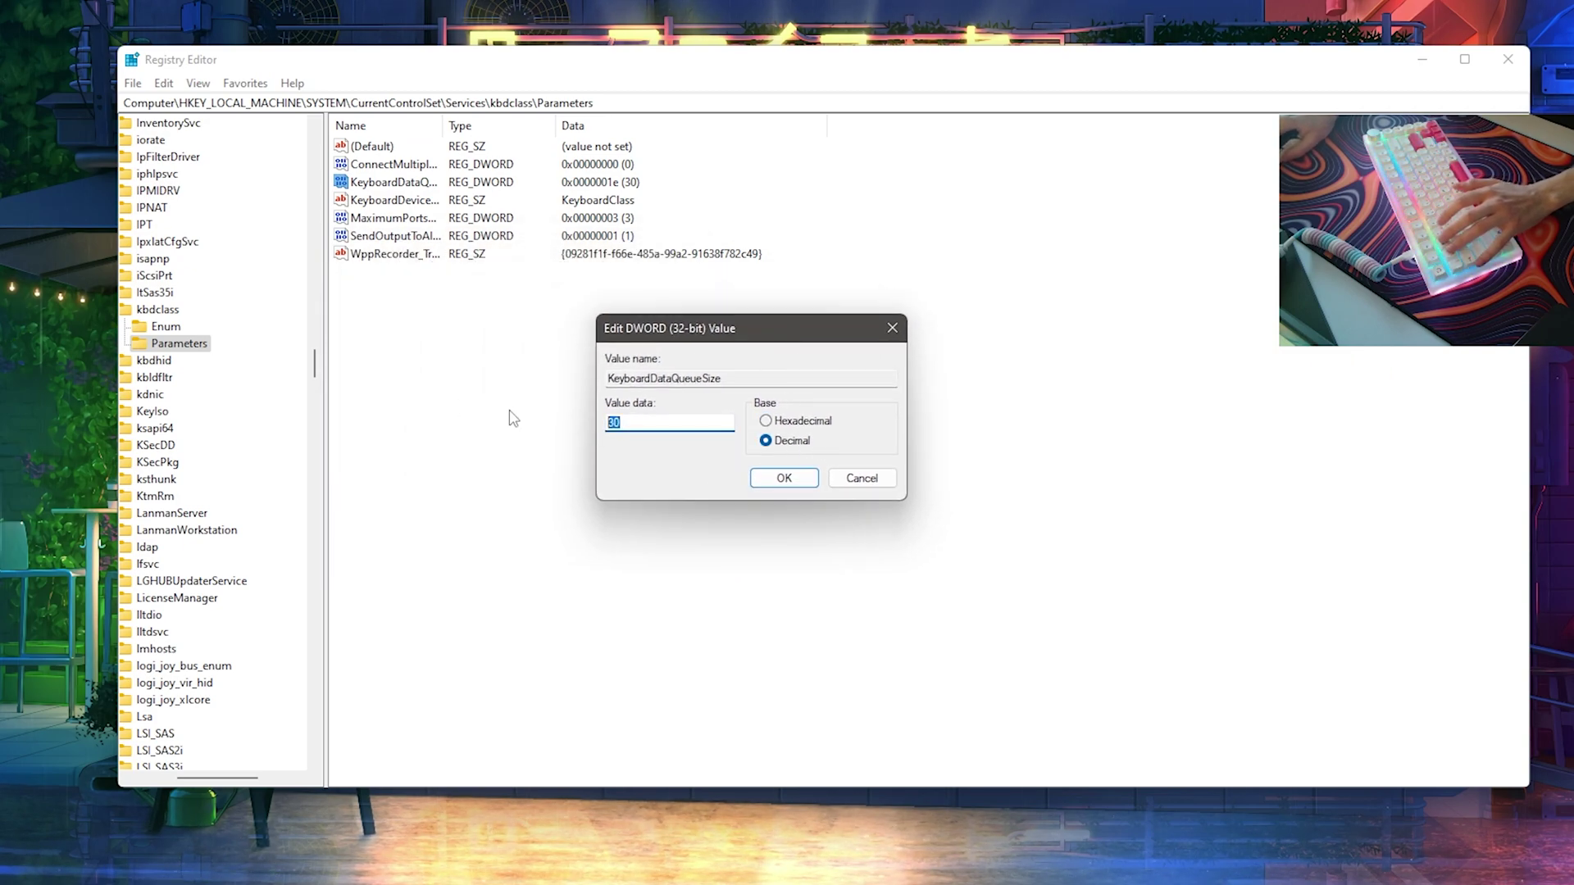
pyautogui.write('10')
pyautogui.click(766, 481)
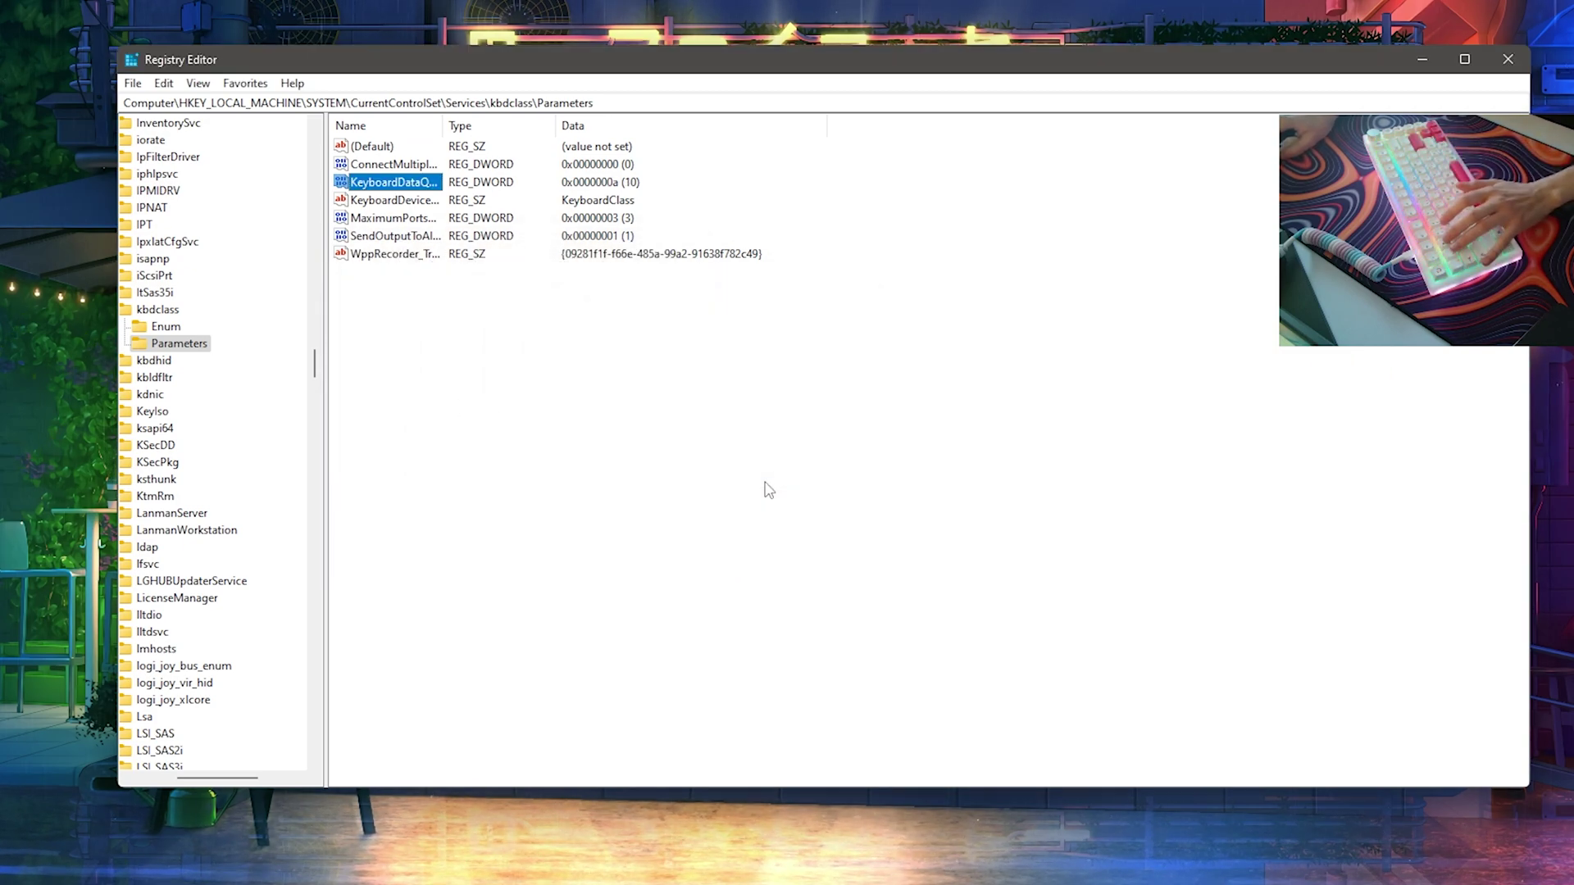
pyautogui.doubleClick(397, 188)
pyautogui.moveTo(316, 141); pyautogui.dragTo(779, 355)
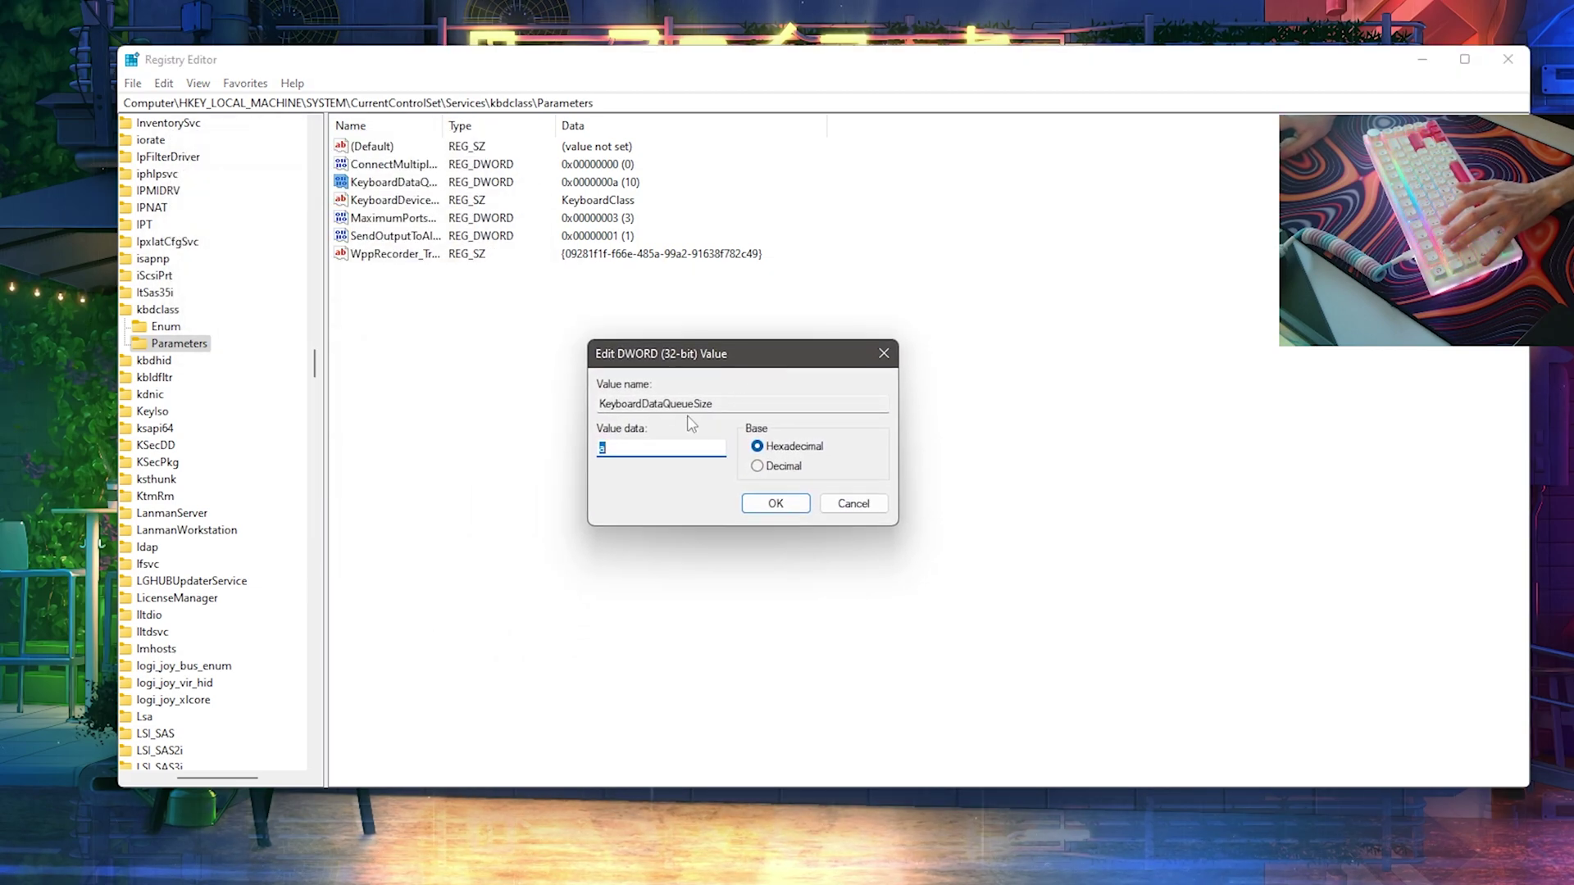
pyautogui.click(757, 466)
pyautogui.press('Return')
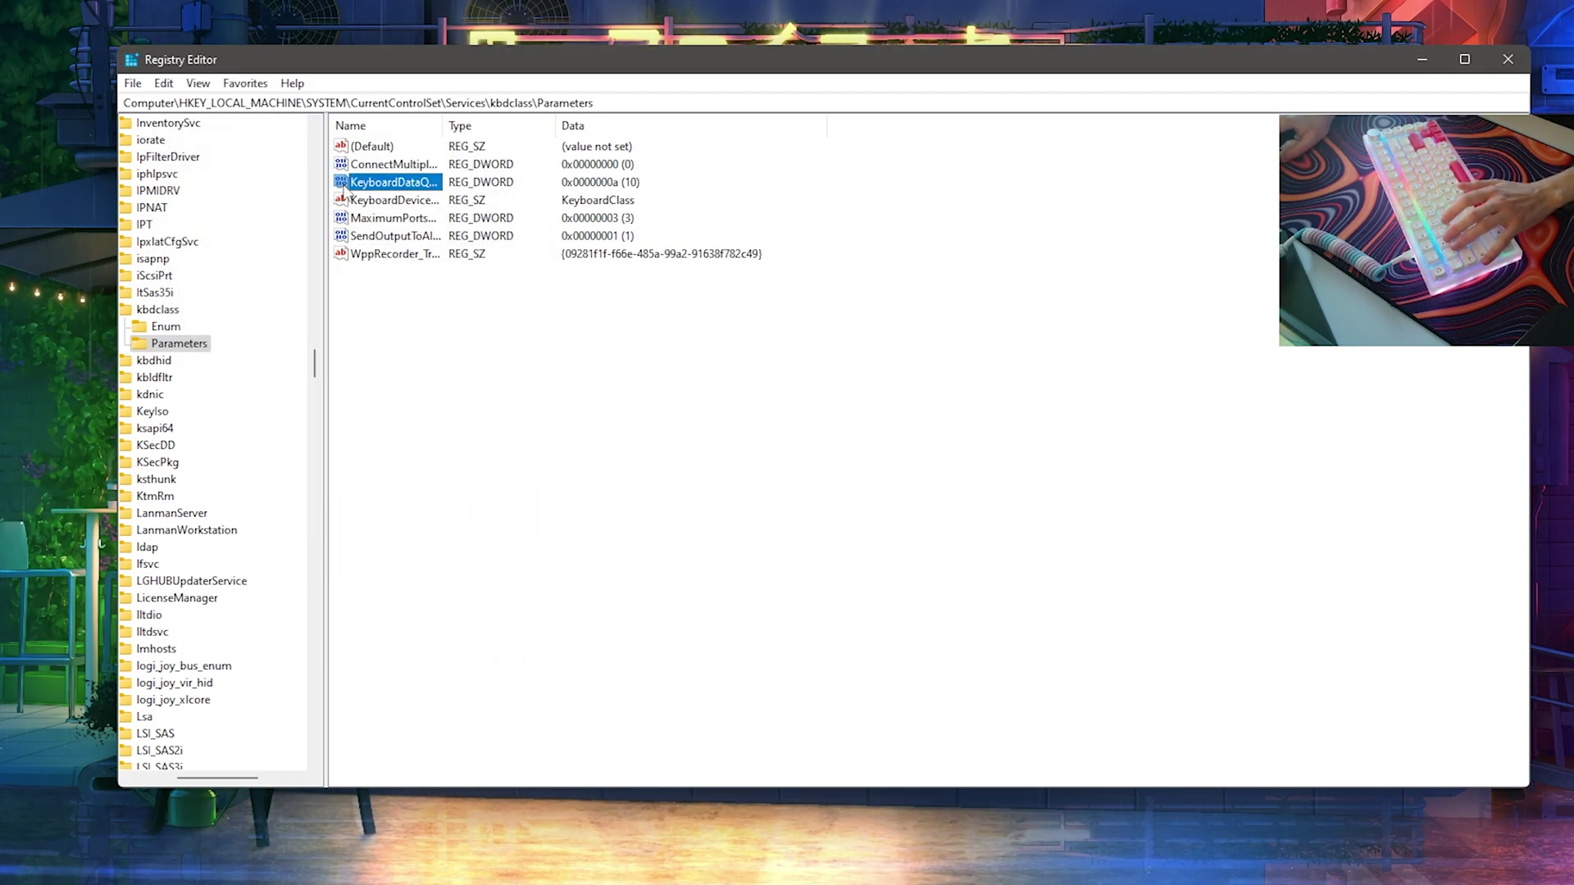
# - Reopen KeyboardDataQueueSize and select its value 10 for editing
pyautogui.doubleClick(344, 189)
pyautogui.moveTo(348, 158); pyautogui.dragTo(724, 336)
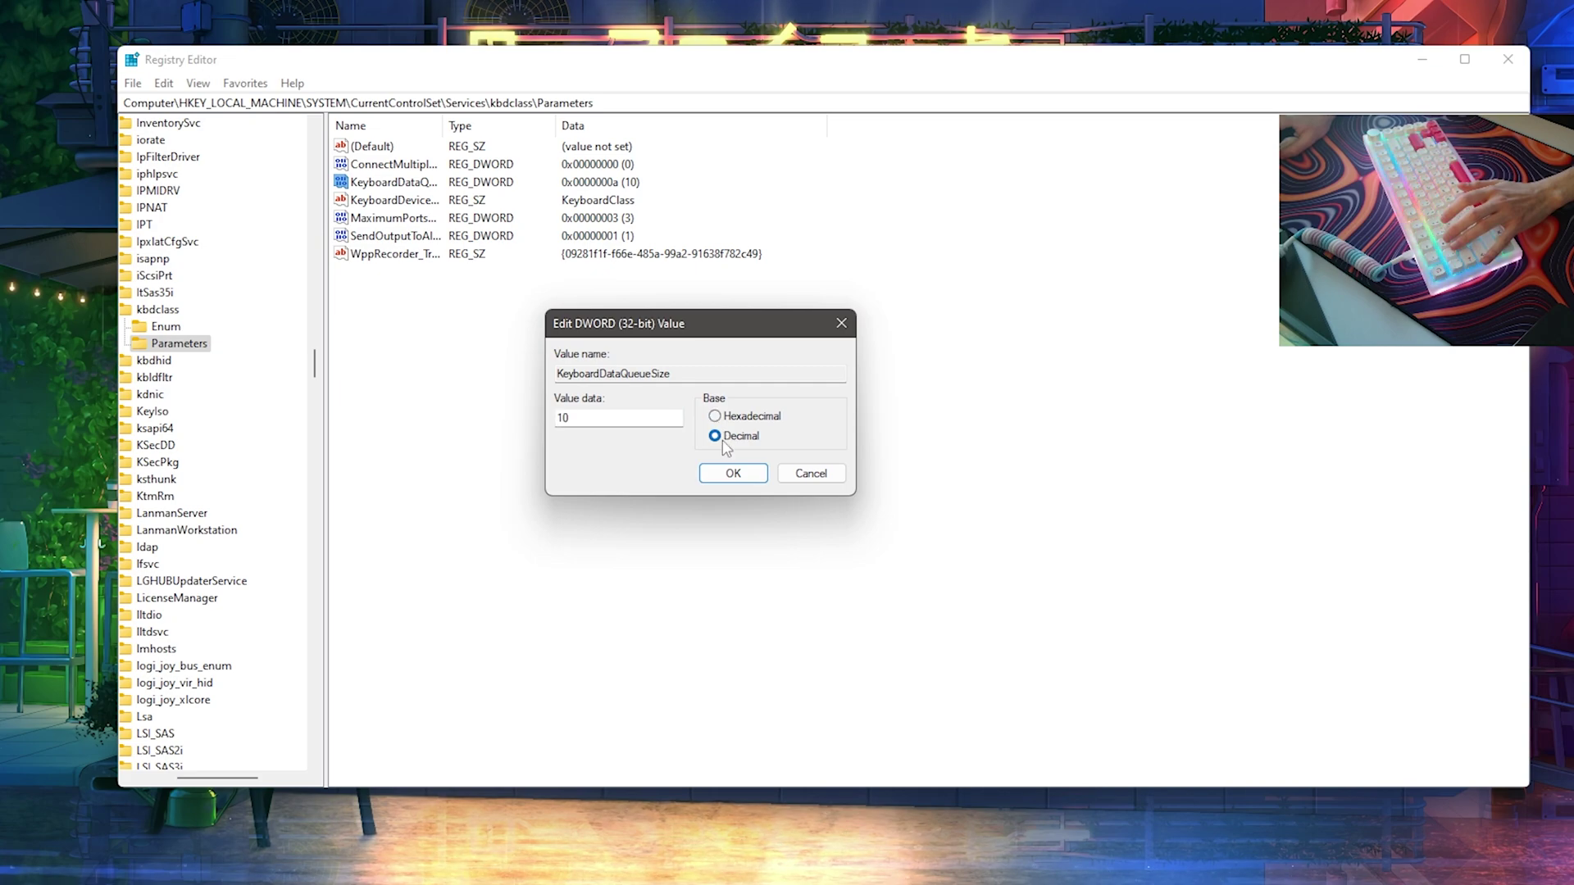
pyautogui.doubleClick(603, 419)
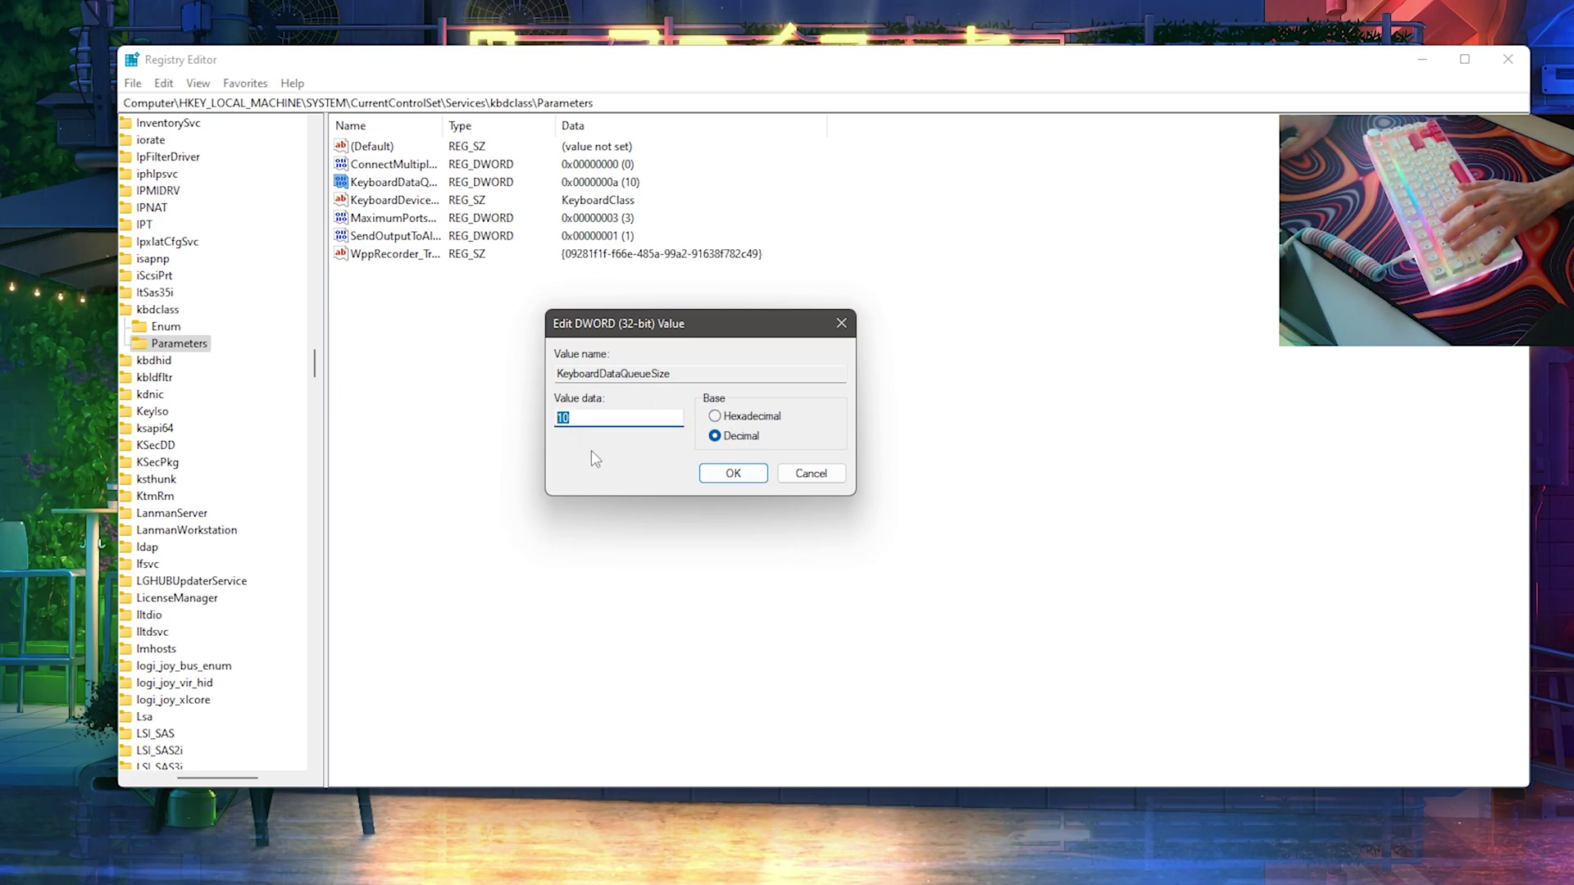
pyautogui.click(620, 417)
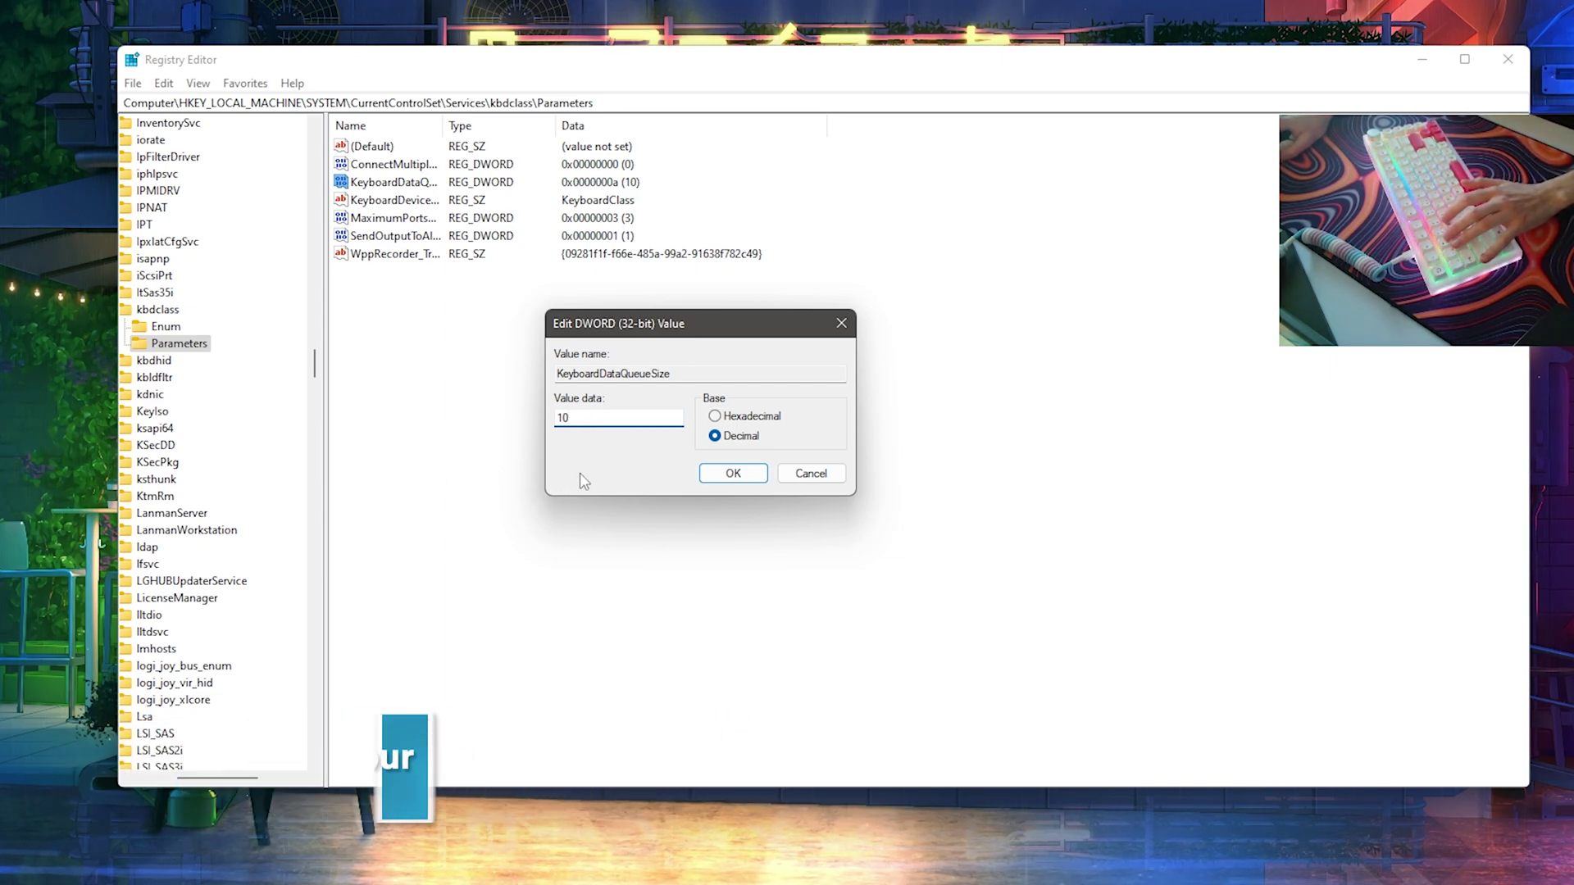
# - Keep KeyboardDataQueueSize at 10 and view mouclass\Parameters, where MouseDataQueueSize is 20
pyautogui.click(734, 474)
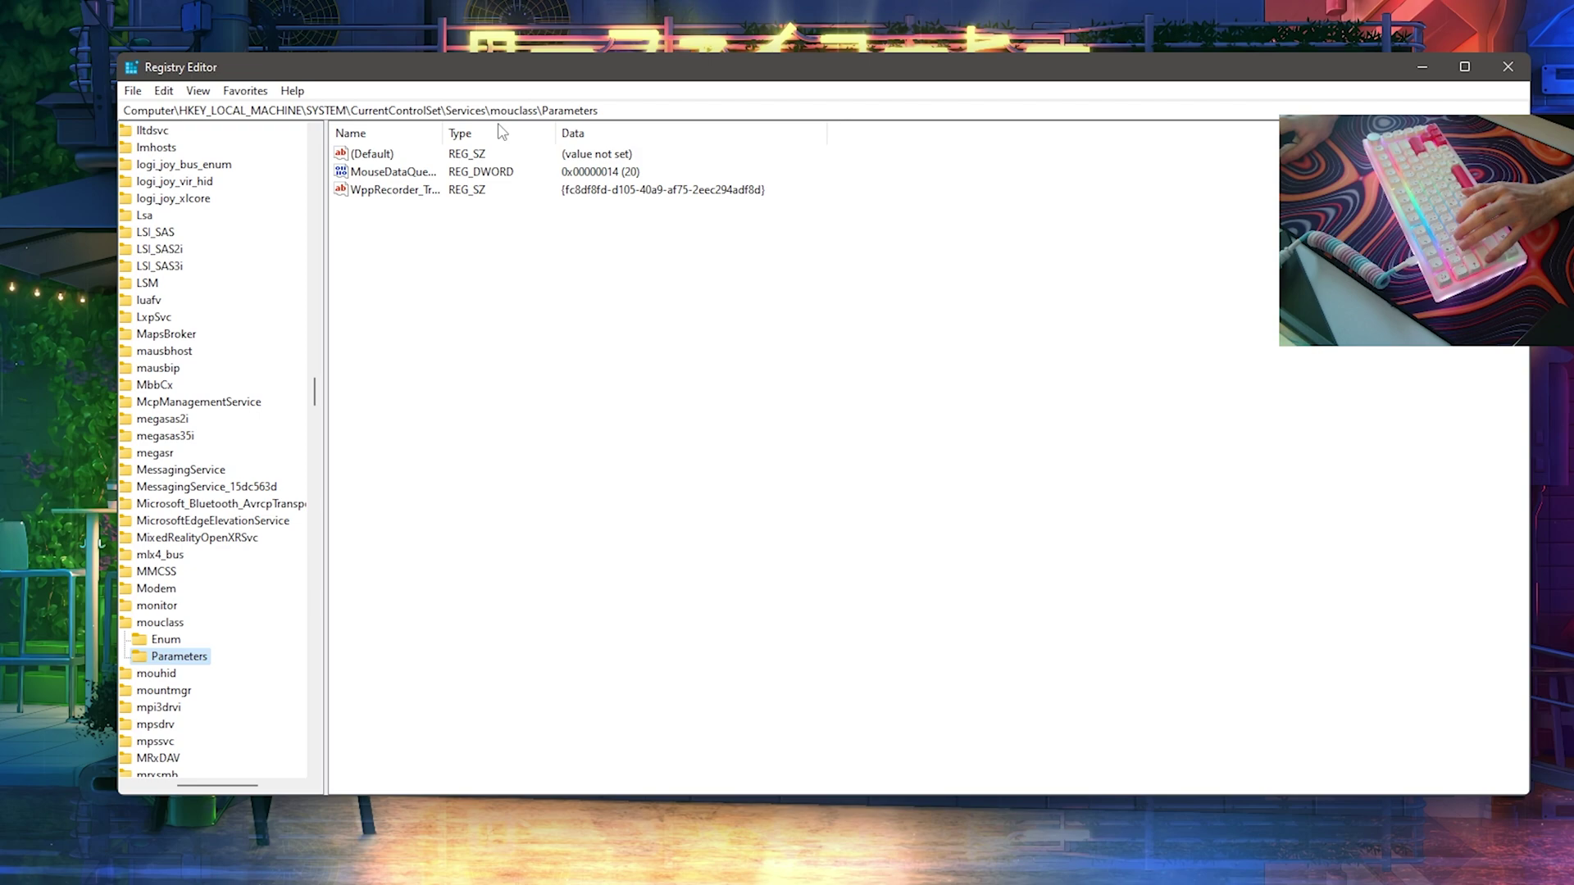
pyautogui.moveTo(491, 111); pyautogui.dragTo(501, 110)
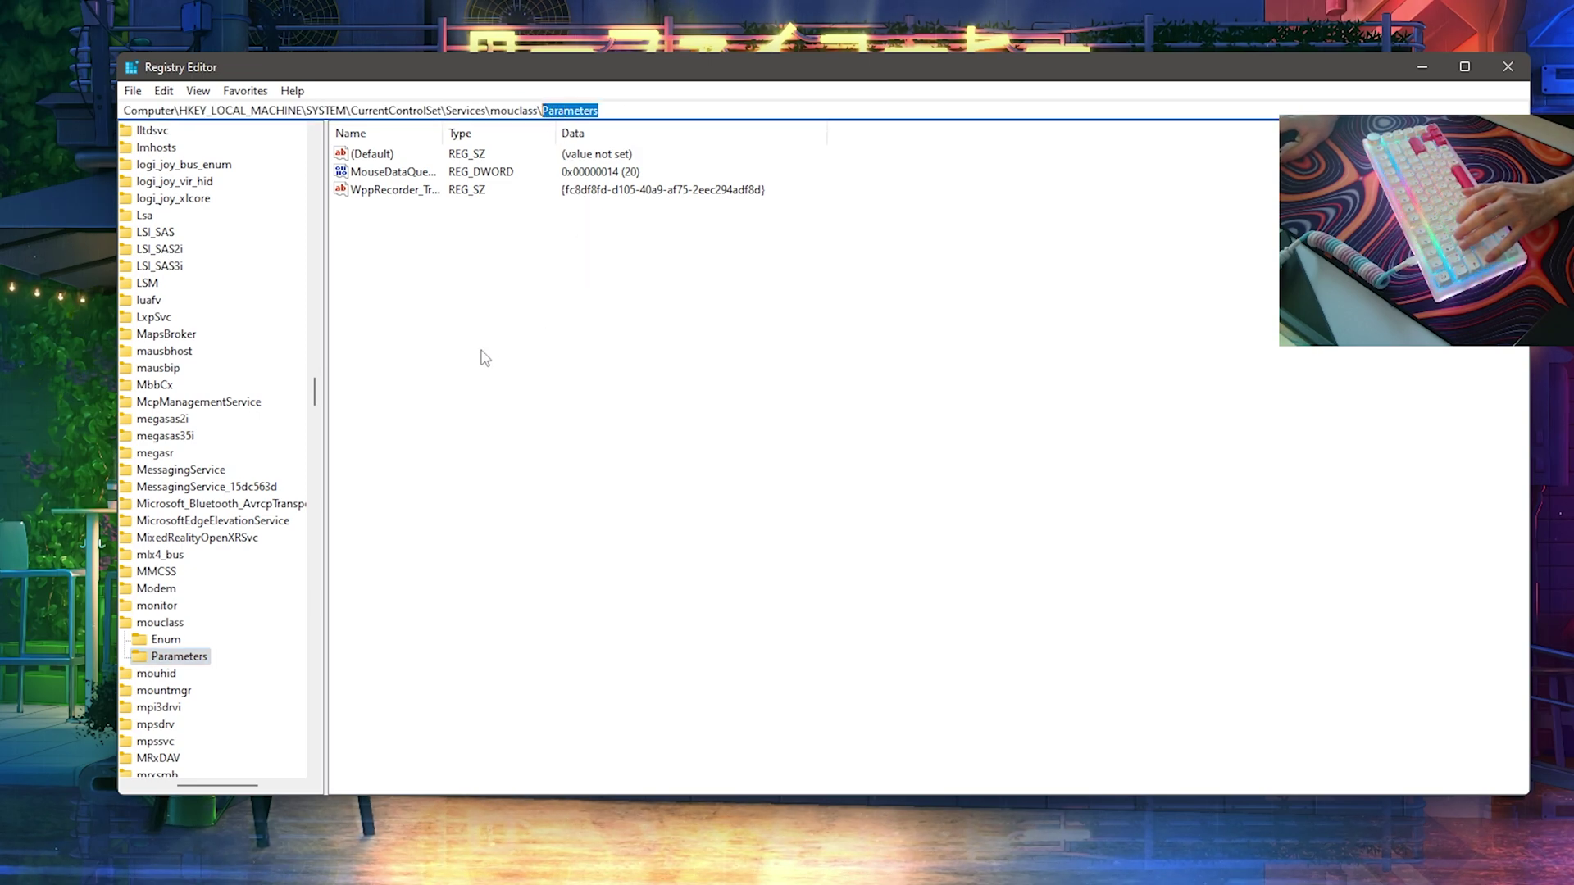
pyautogui.click(162, 660)
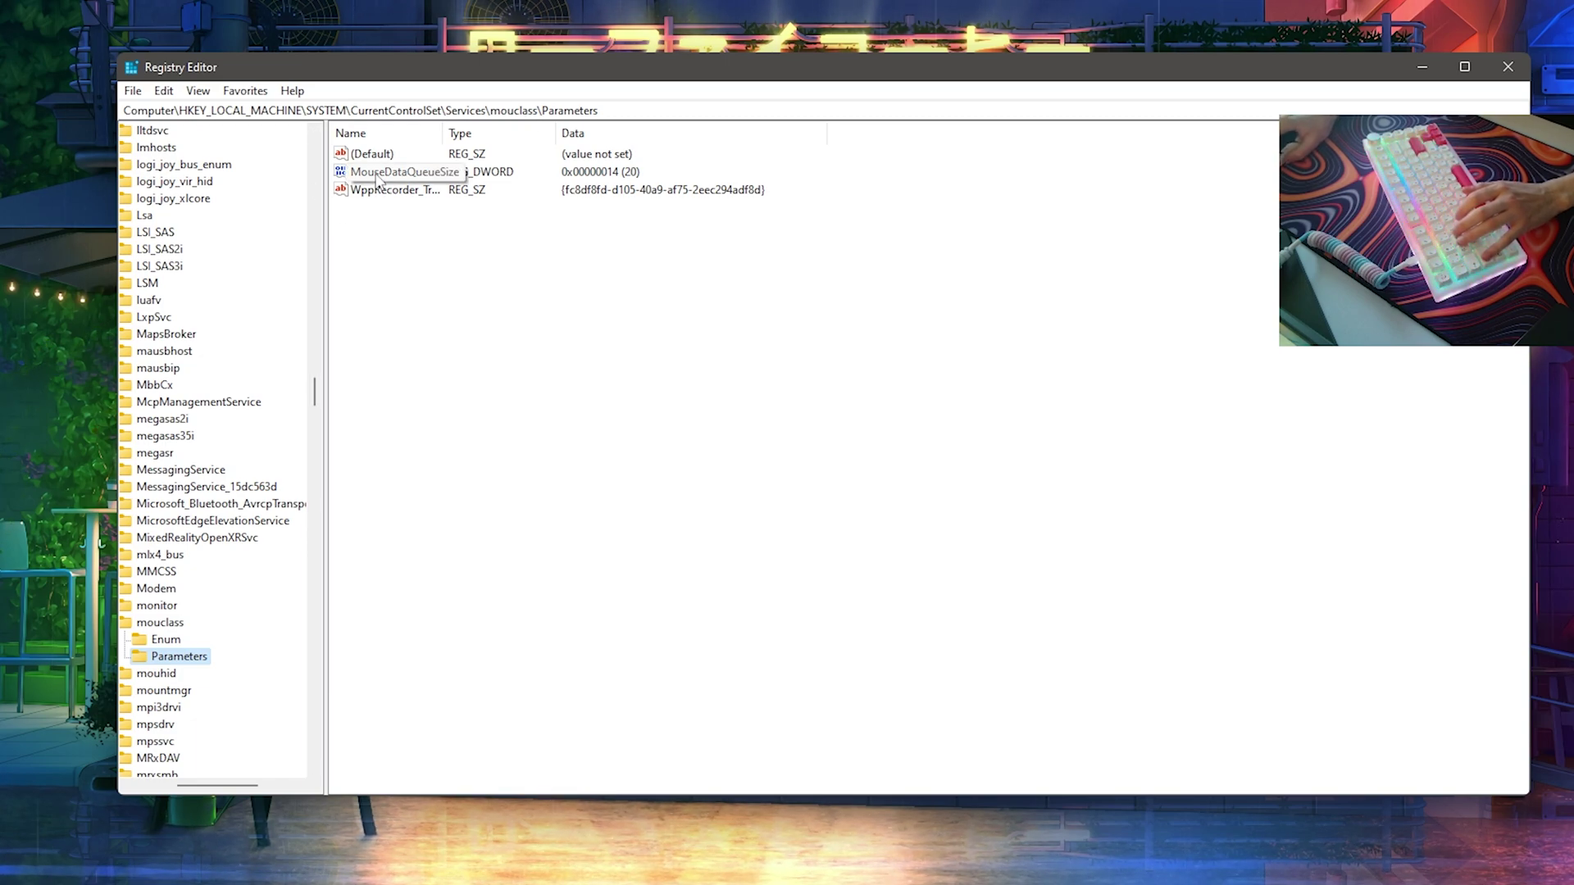
# - Set MouseDataQueueSize to 50 in Decimal
pyautogui.rightClick(415, 258)
pyautogui.moveTo(447, 279)
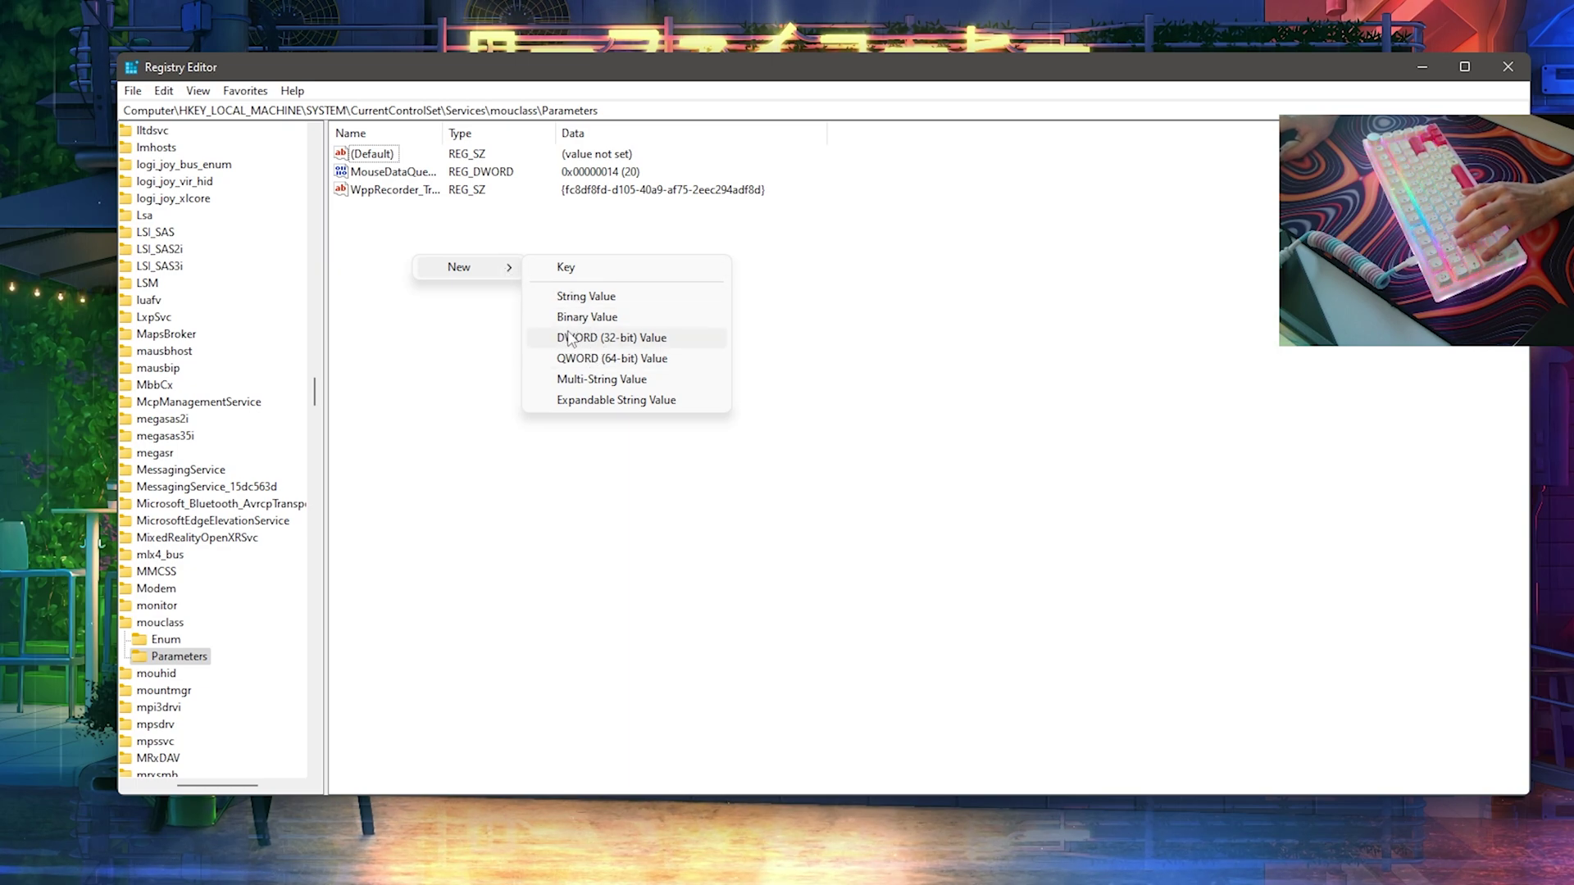
pyautogui.press('Escape')
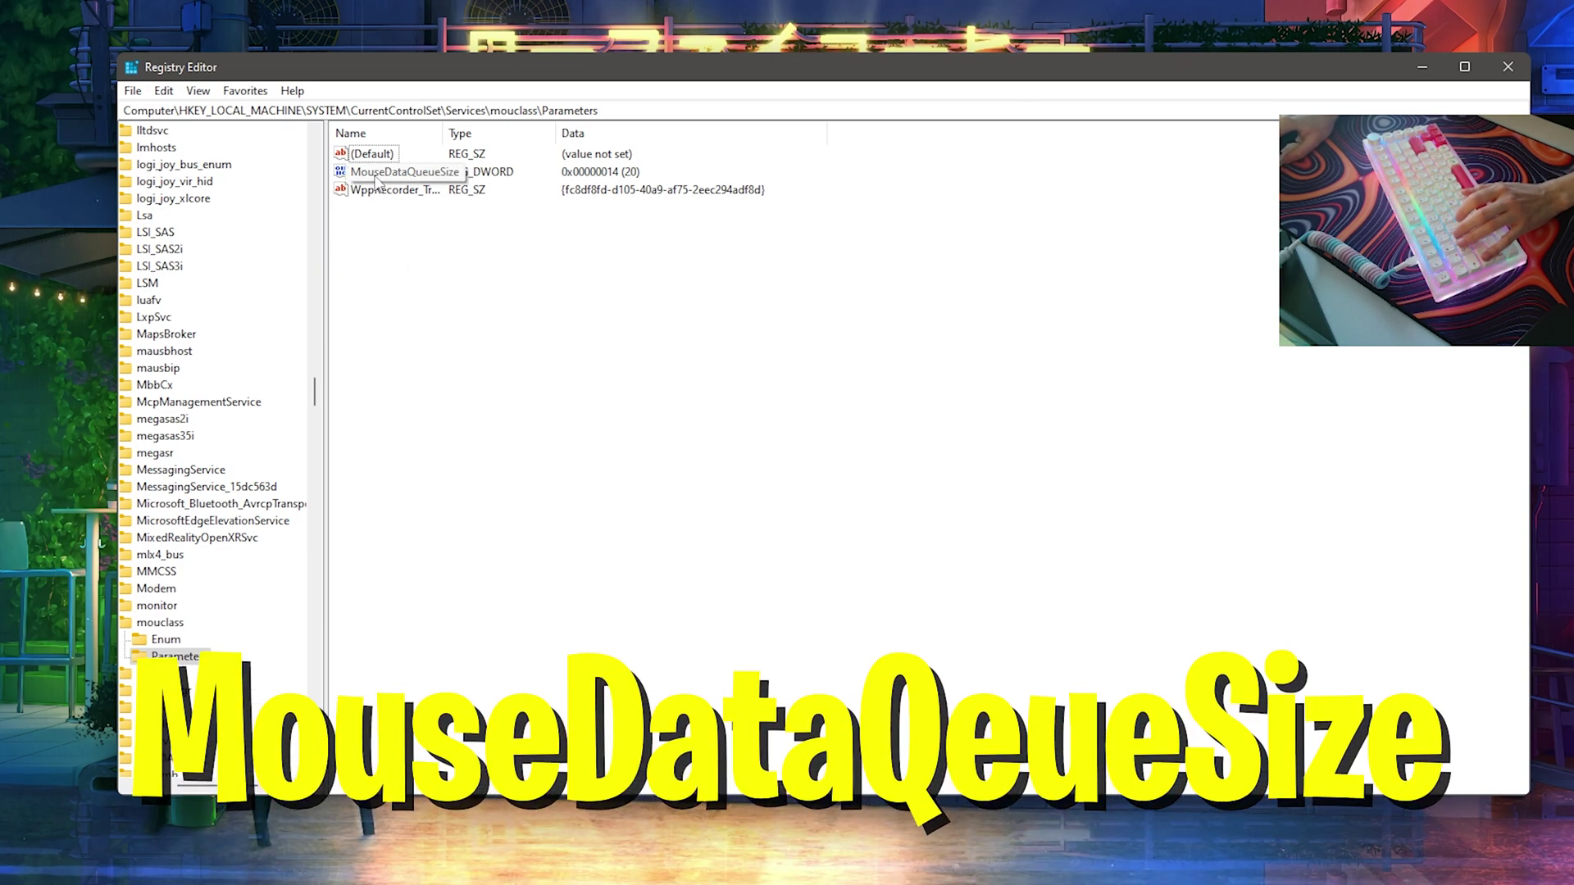
pyautogui.doubleClick(378, 173)
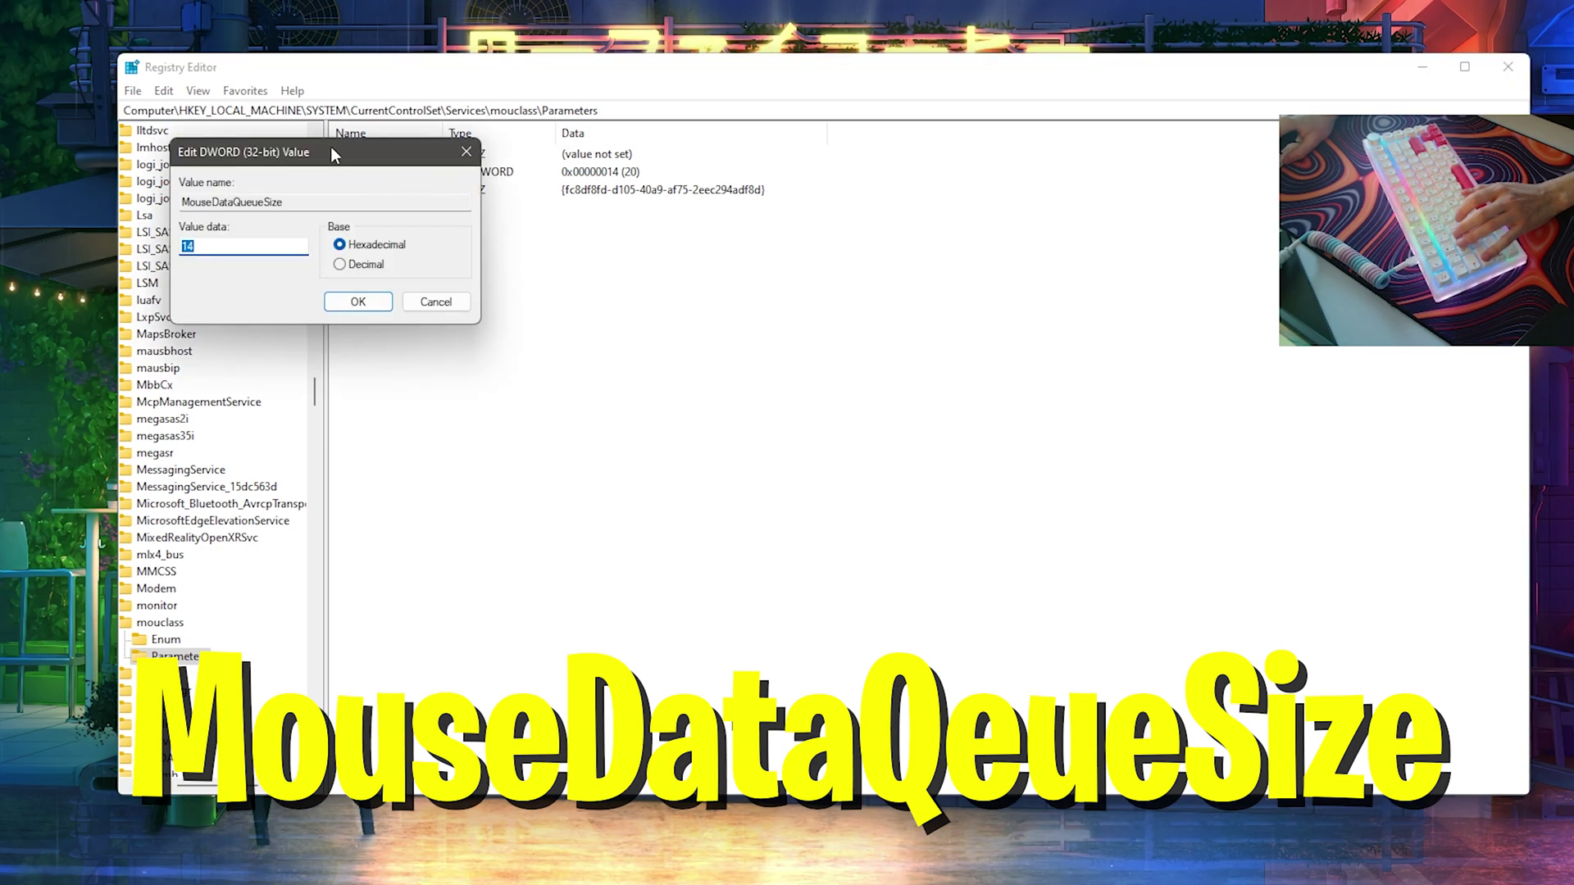
pyautogui.moveTo(332, 154); pyautogui.dragTo(735, 264)
pyautogui.click(743, 374)
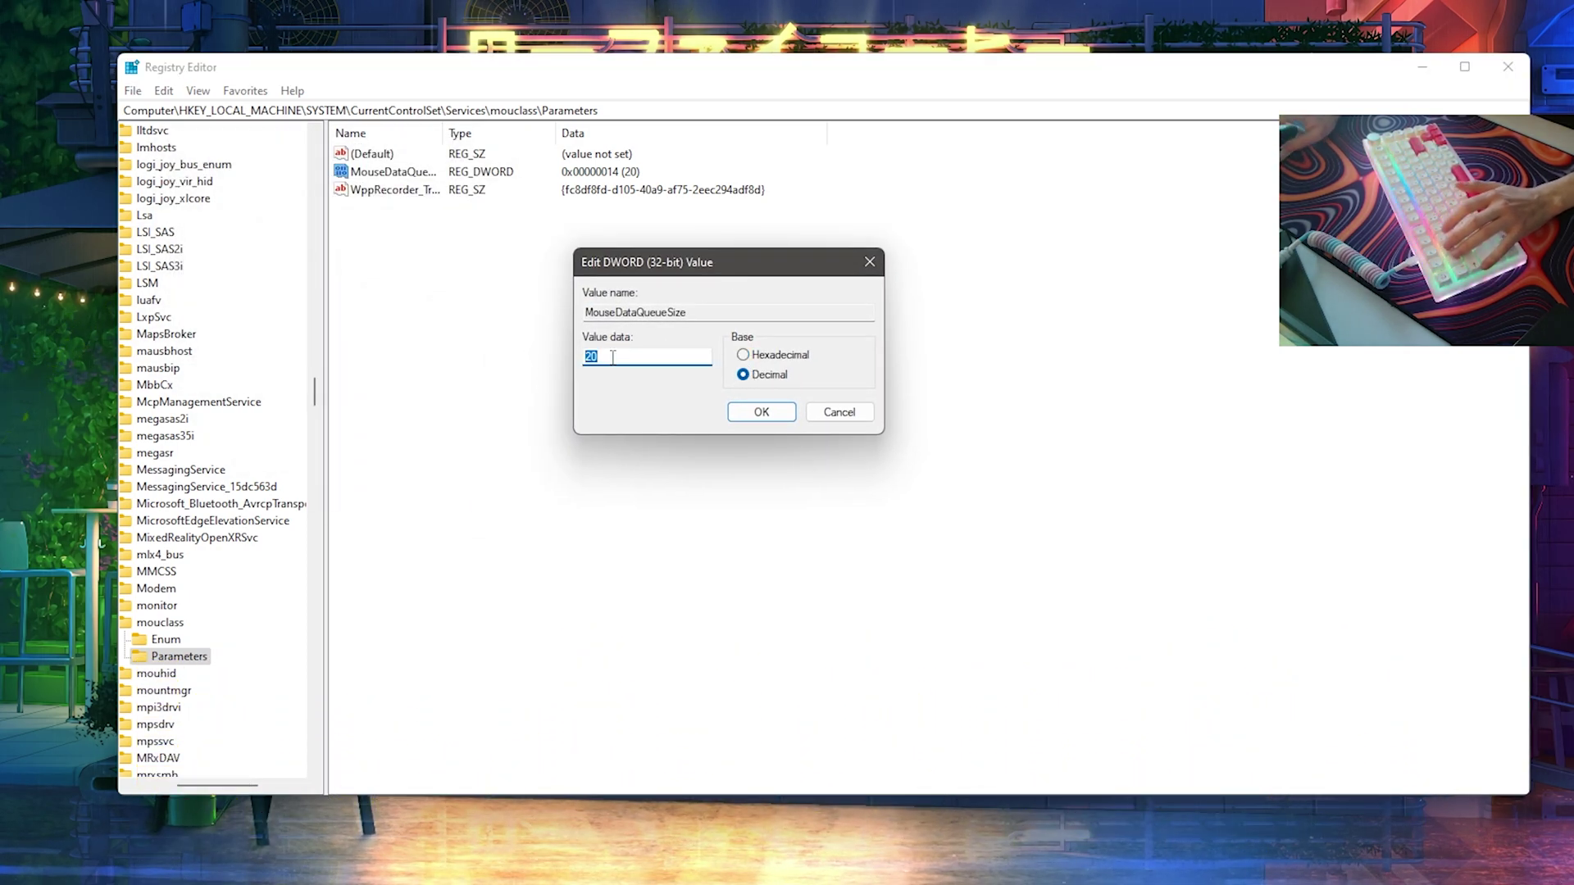
pyautogui.write('5')
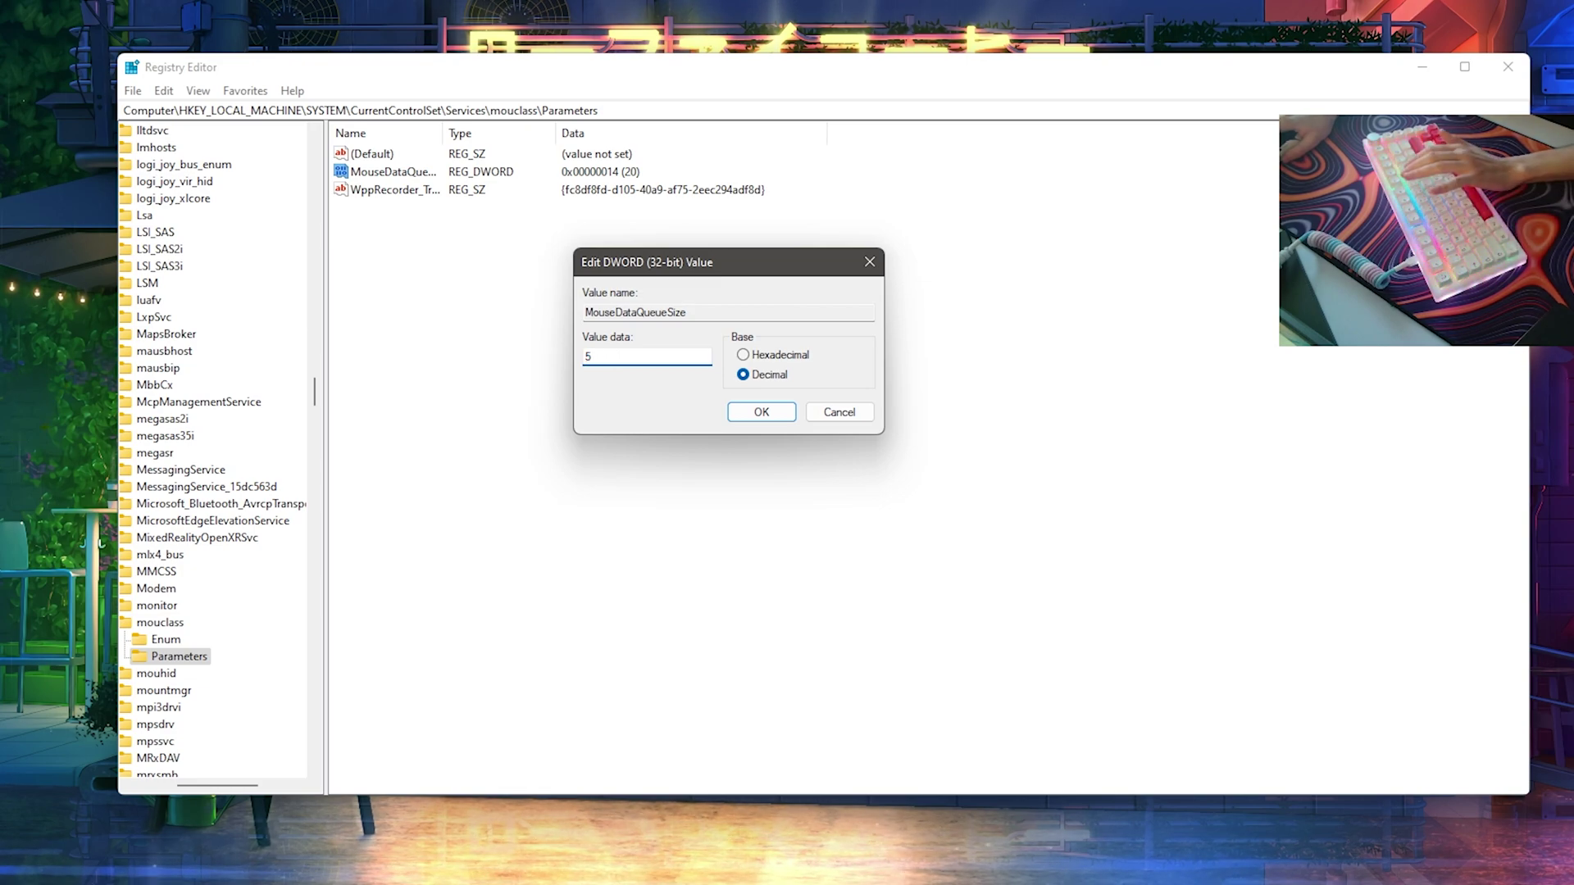
pyautogui.write('0')
pyautogui.click(761, 412)
# - Lower MouseDataQueueSize in Decimal to 40, then to 30
pyautogui.doubleClick(390, 172)
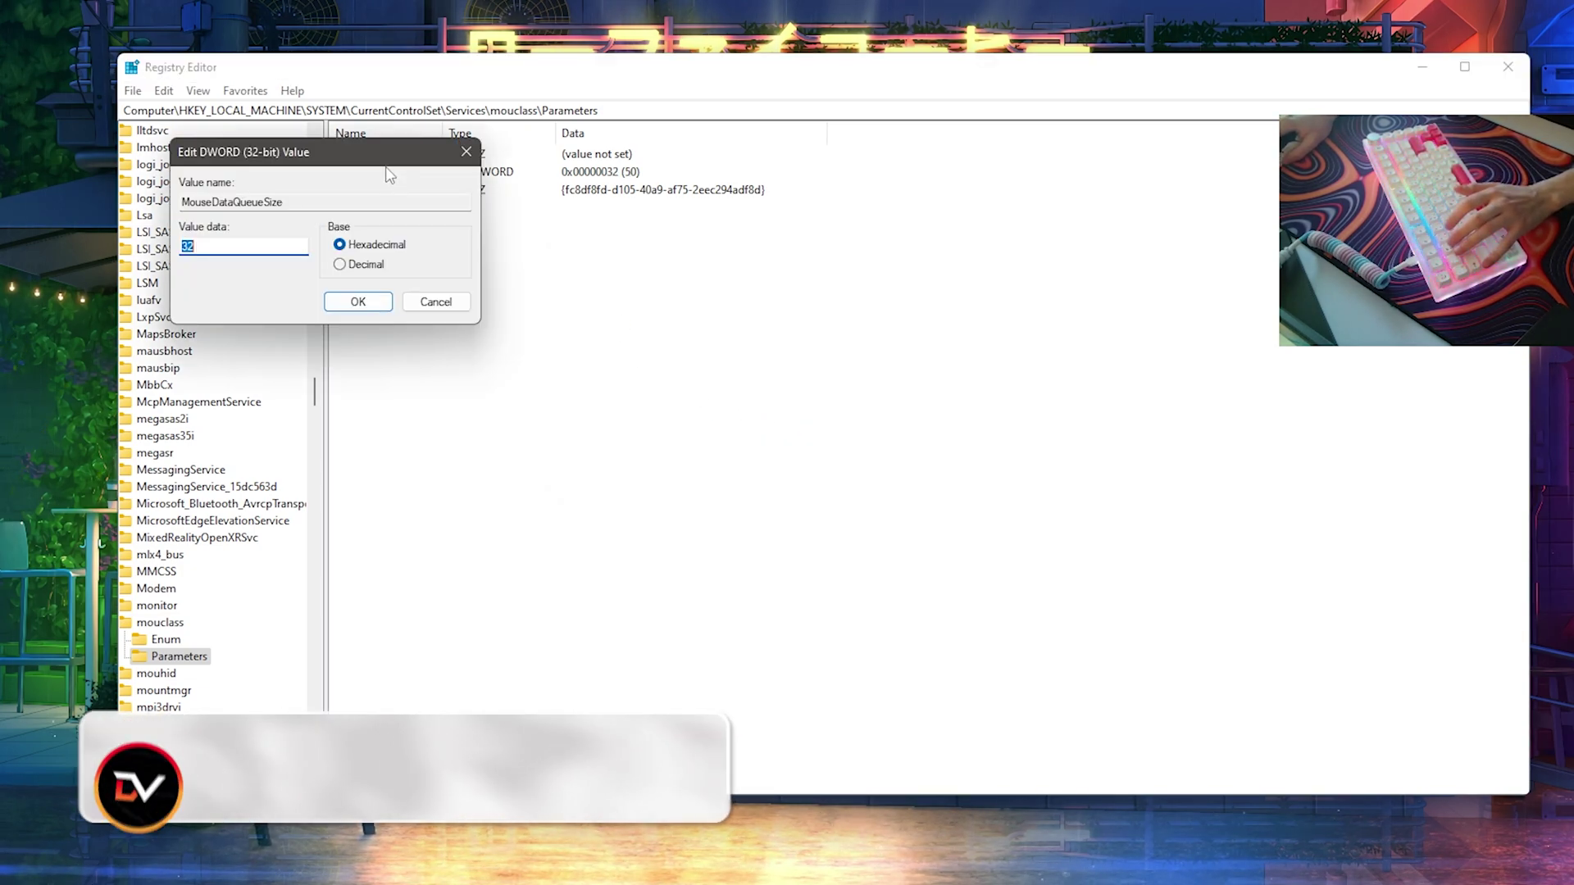
pyautogui.click(337, 263)
pyautogui.moveTo(331, 154); pyautogui.dragTo(669, 260)
pyautogui.doubleClick(525, 354)
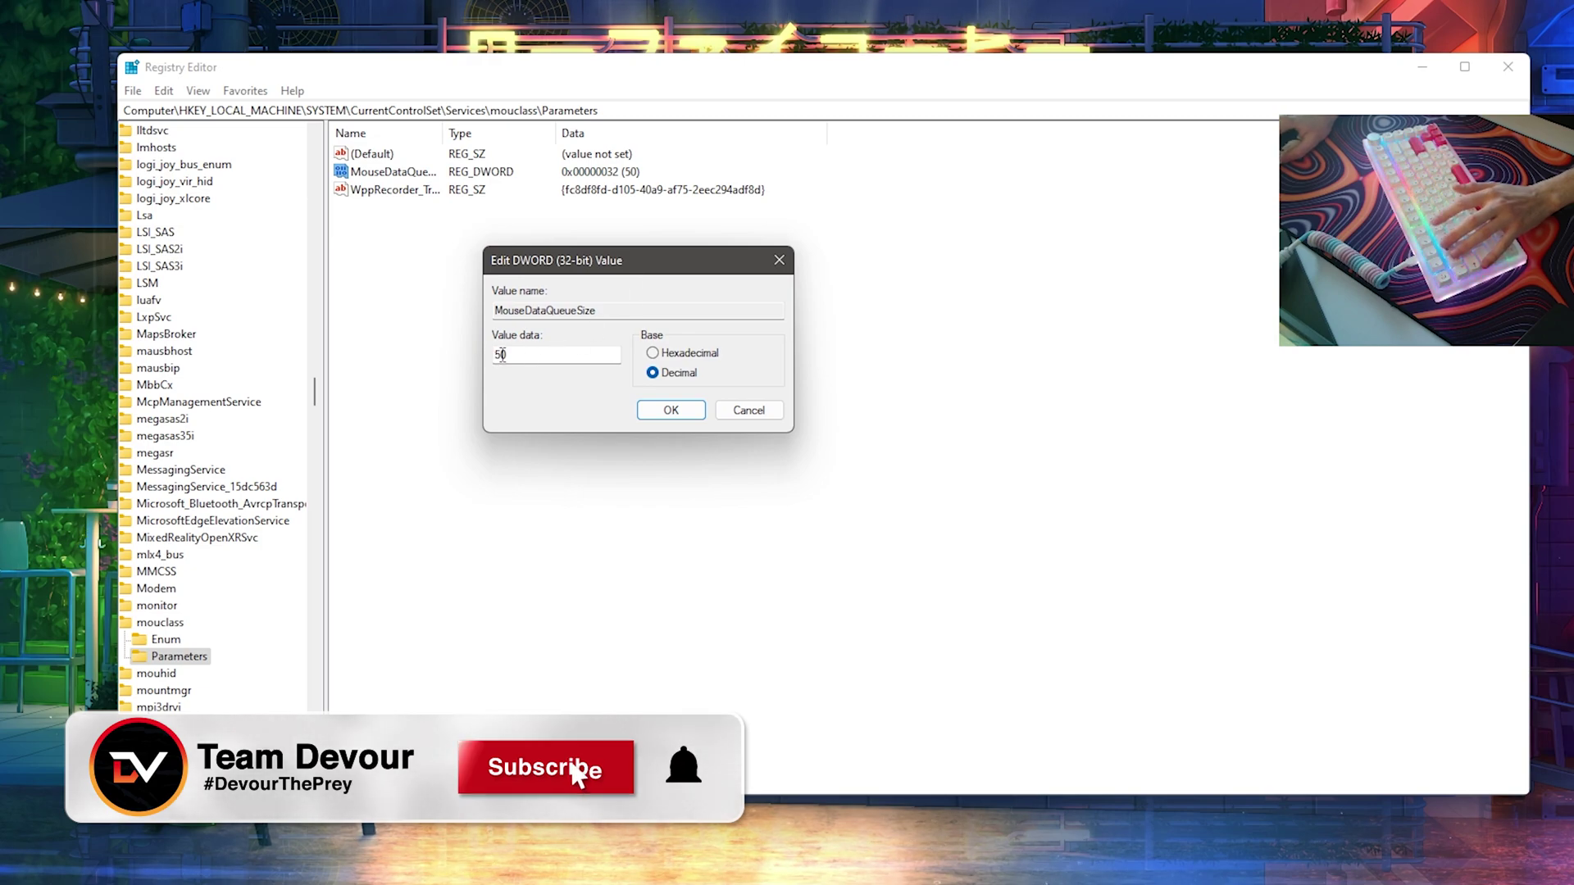
pyautogui.write('40')
pyautogui.click(670, 410)
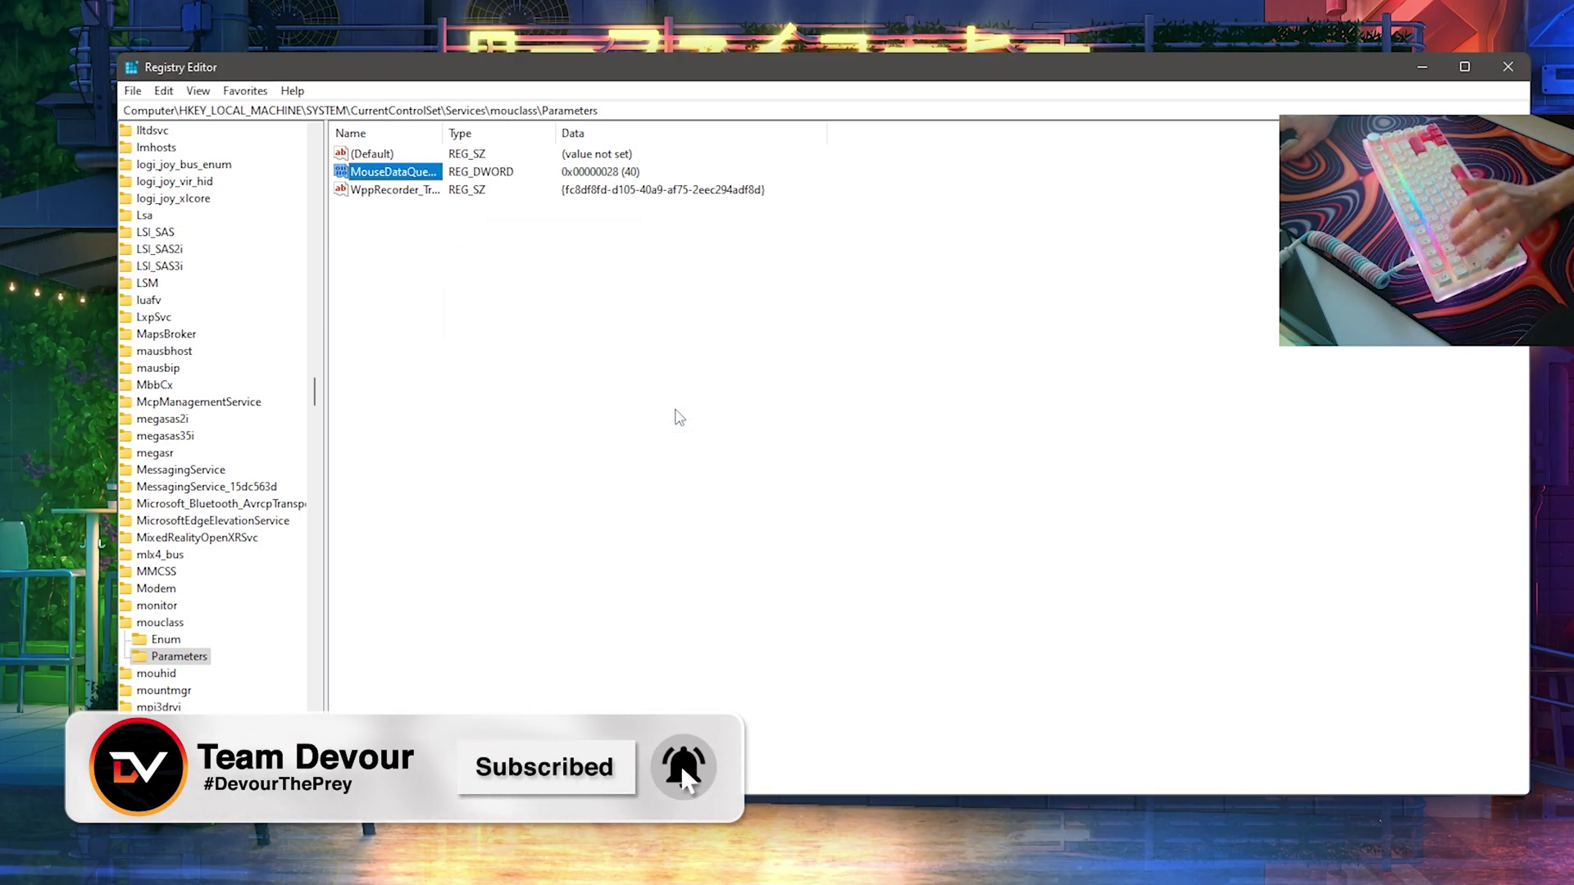
pyautogui.doubleClick(389, 173)
pyautogui.click(337, 264)
pyautogui.moveTo(307, 155); pyautogui.dragTo(650, 288)
pyautogui.write('3')
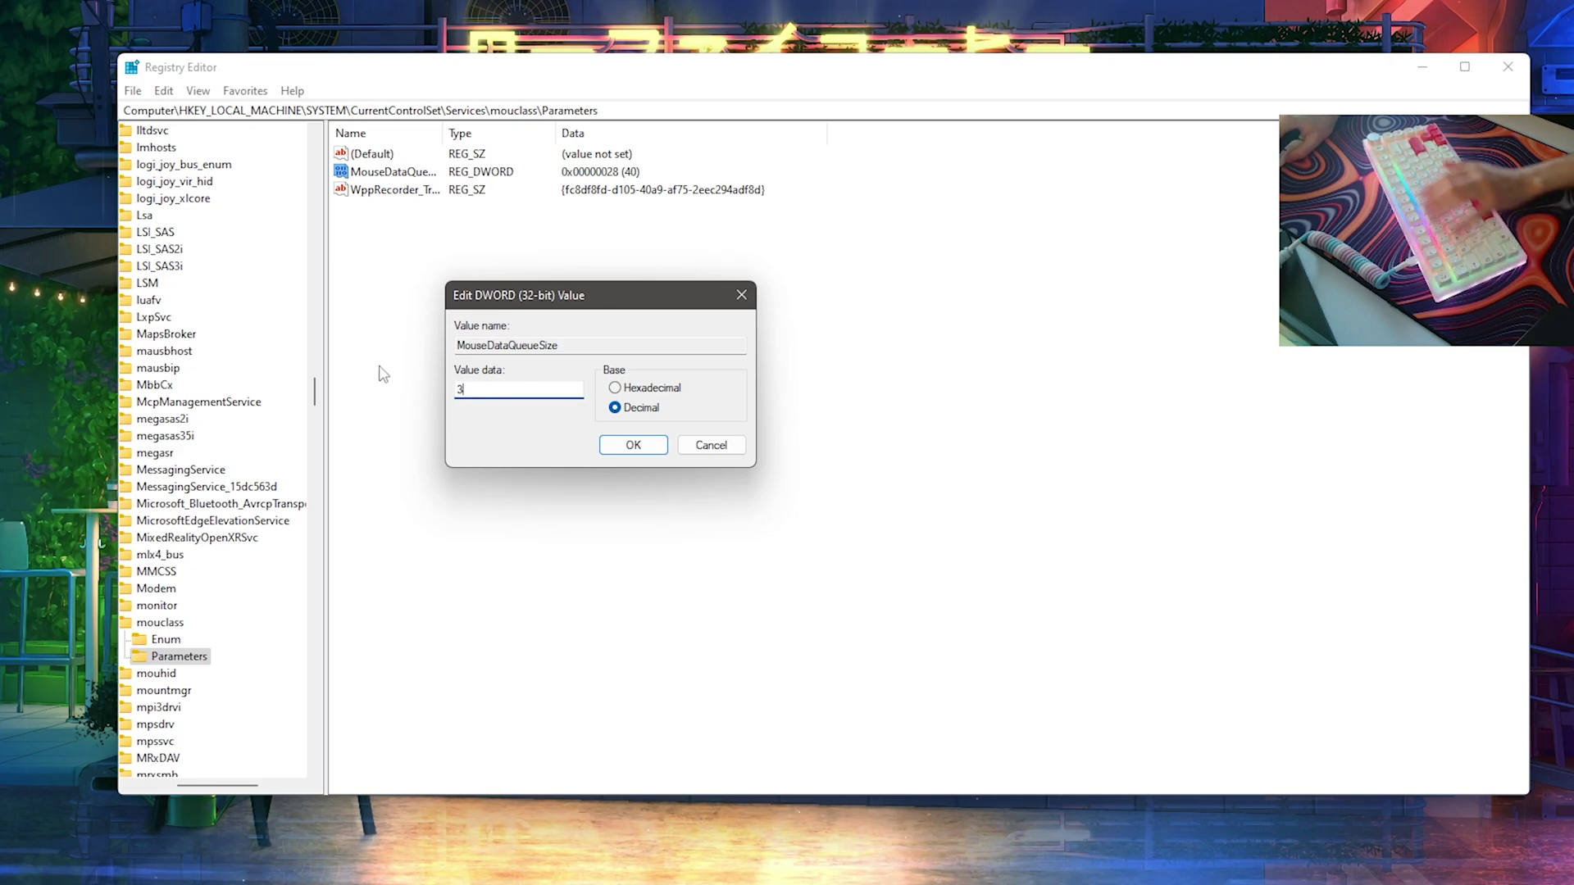
pyautogui.write('0')
pyautogui.click(633, 445)
# - Set MouseDataQueueSize to 20
pyautogui.doubleClick(427, 173)
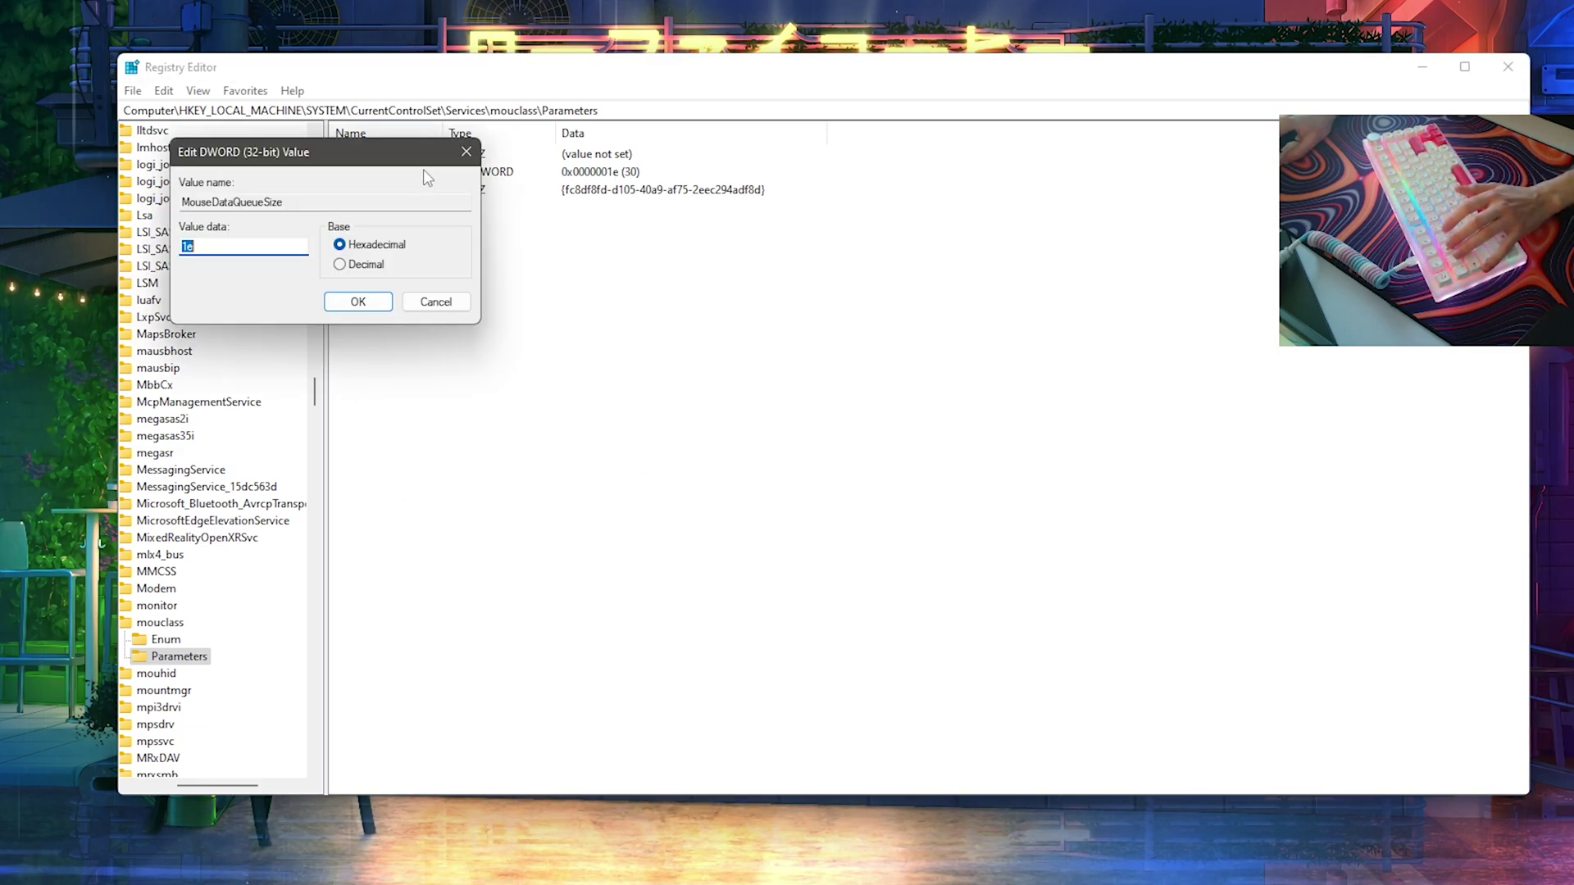
pyautogui.moveTo(345, 158); pyautogui.dragTo(649, 247)
pyautogui.write('2')
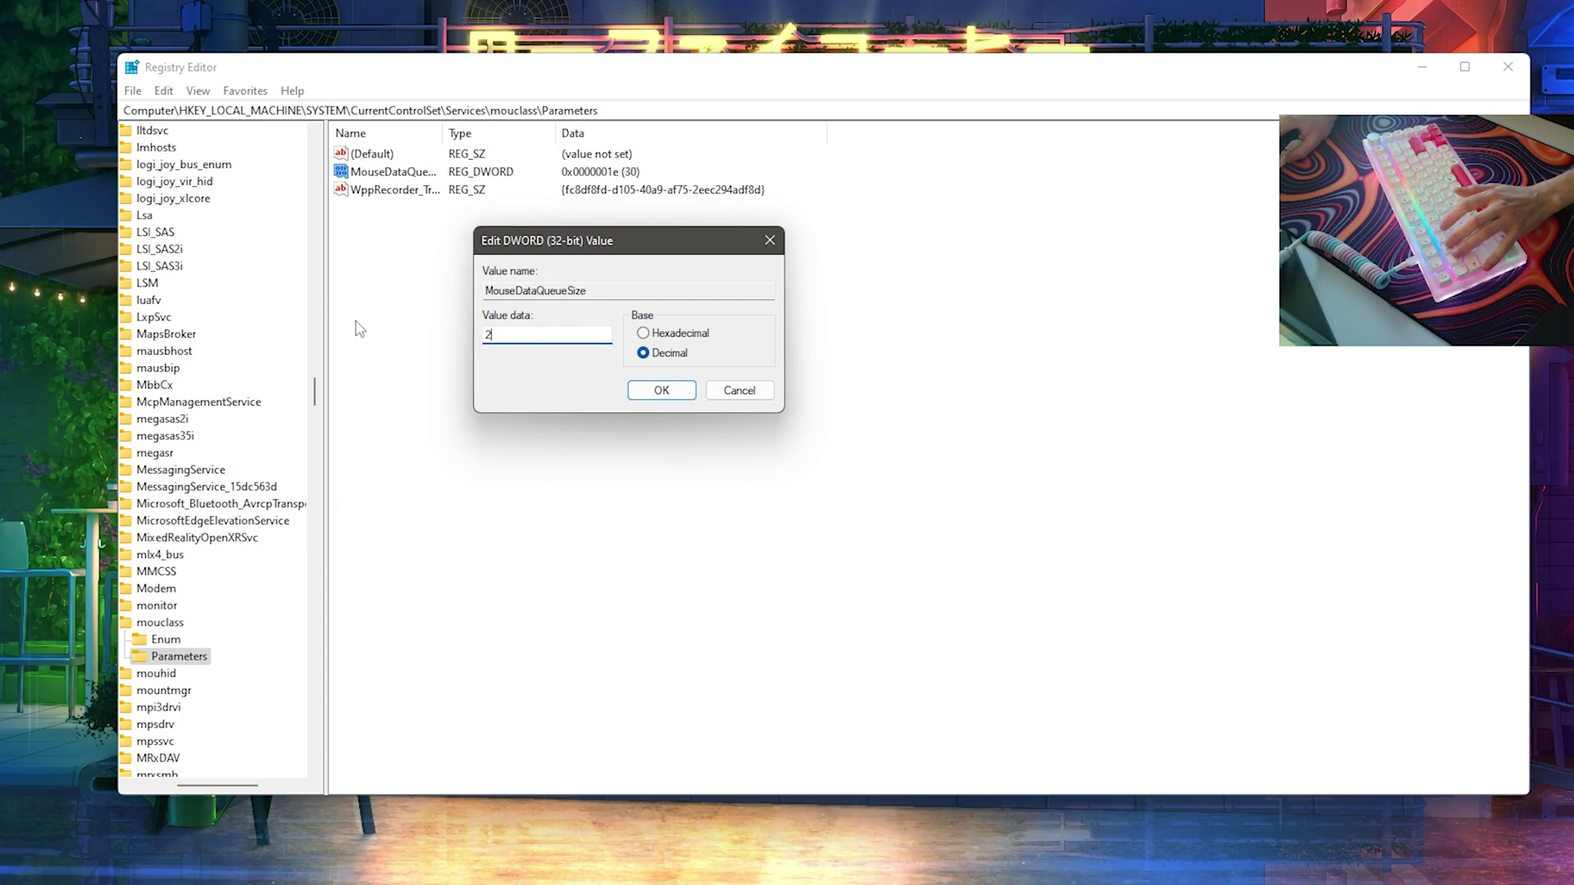
pyautogui.write('0')
pyautogui.press('Return')
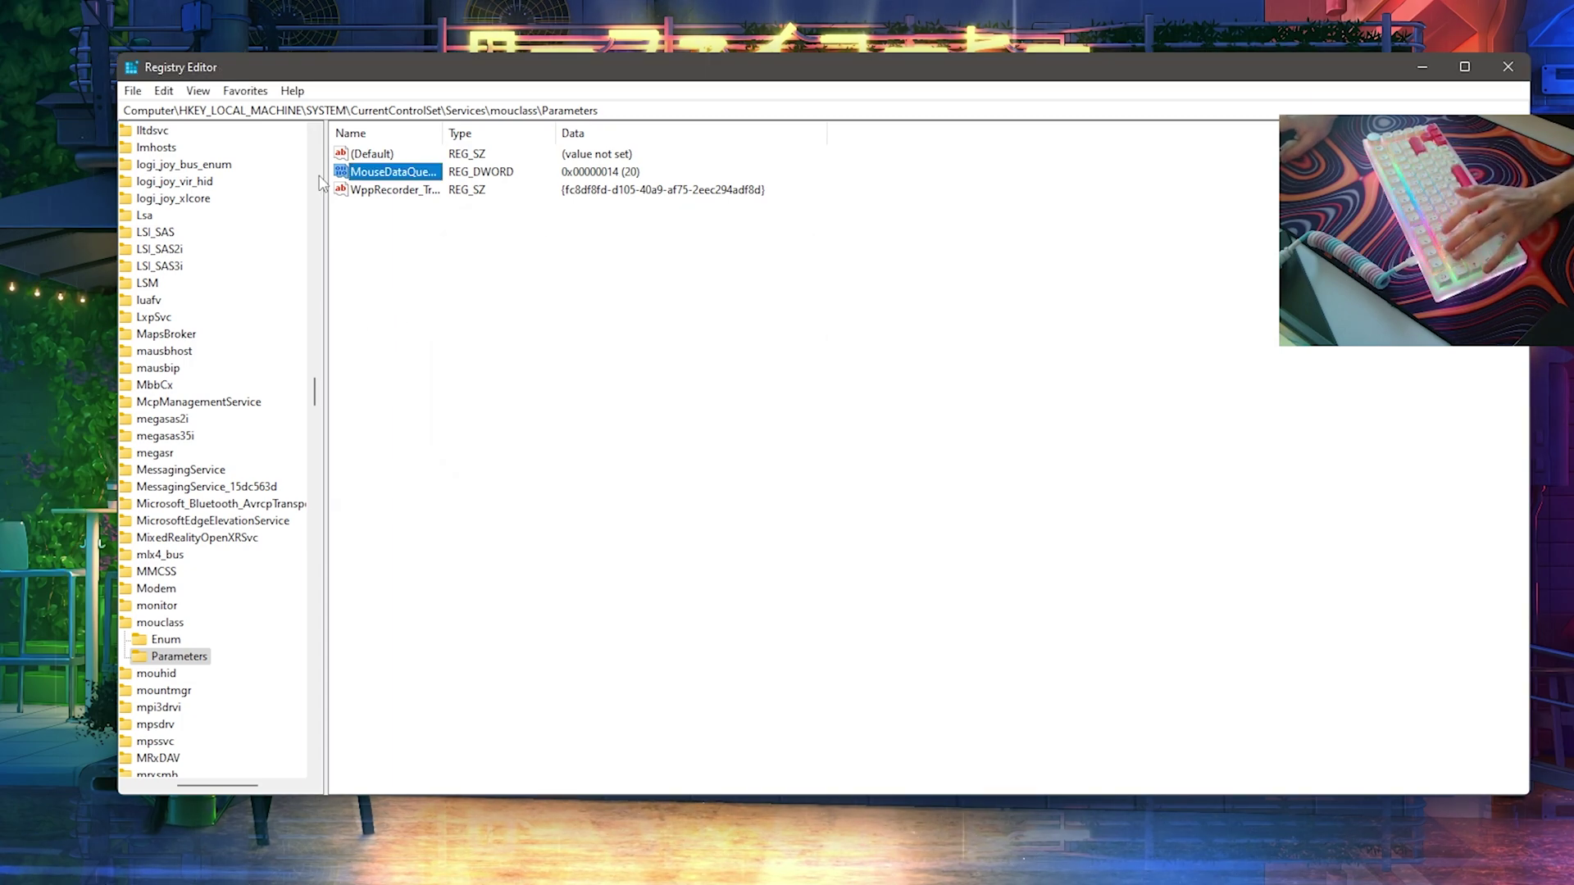
# - Set MouseDataQueueSize to 16 in Decimal and reopen it to confirm
pyautogui.doubleClick(373, 171)
pyautogui.moveTo(278, 159); pyautogui.dragTo(612, 268)
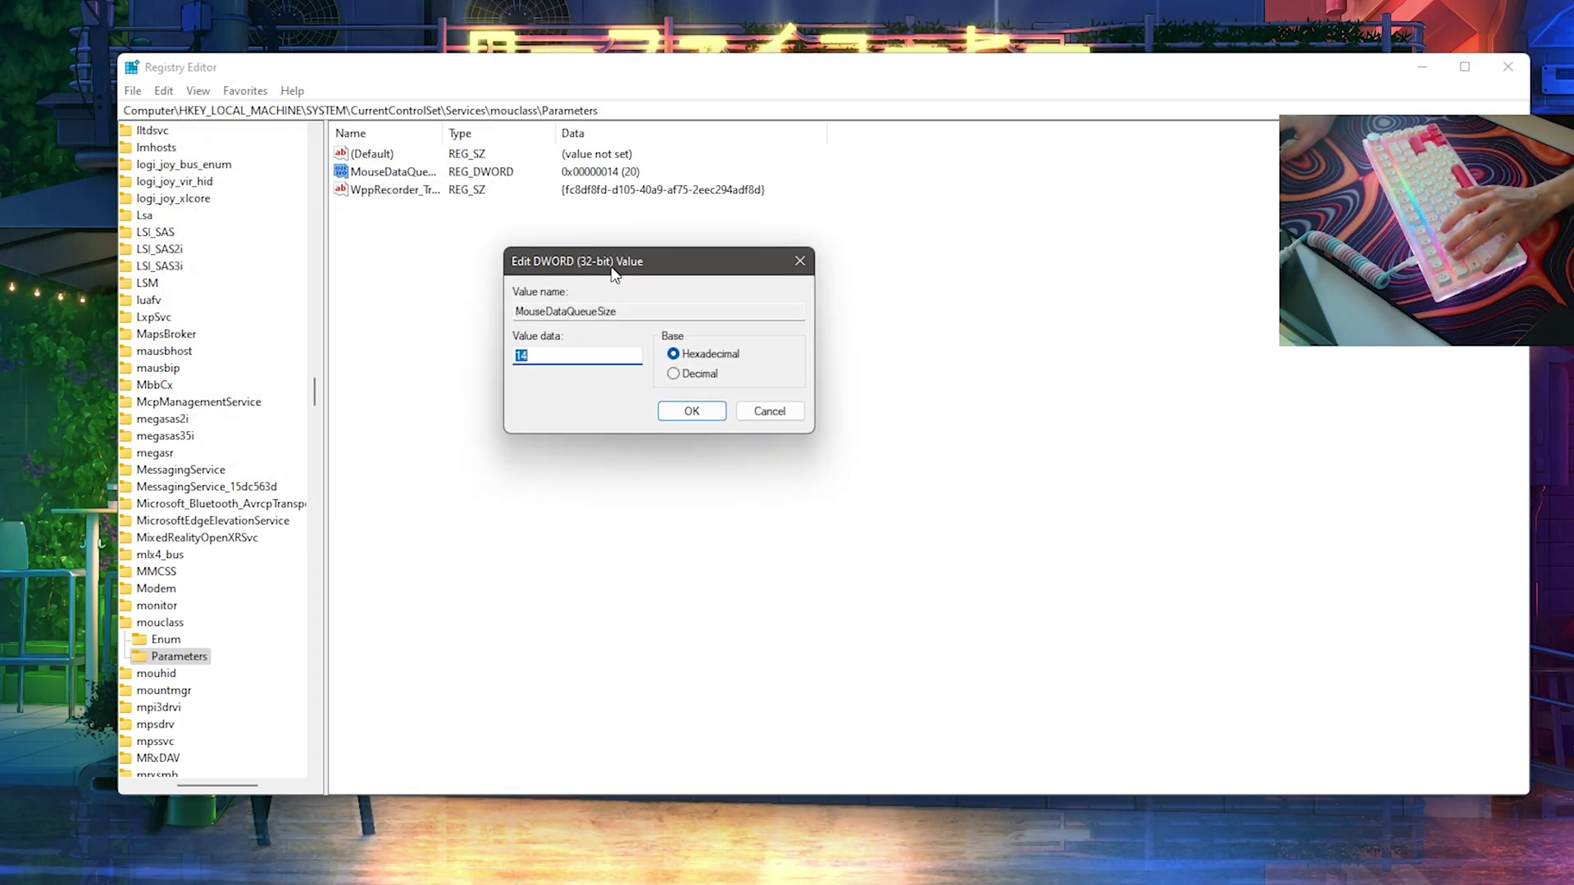
pyautogui.click(680, 378)
pyautogui.click(548, 354)
pyautogui.write('16')
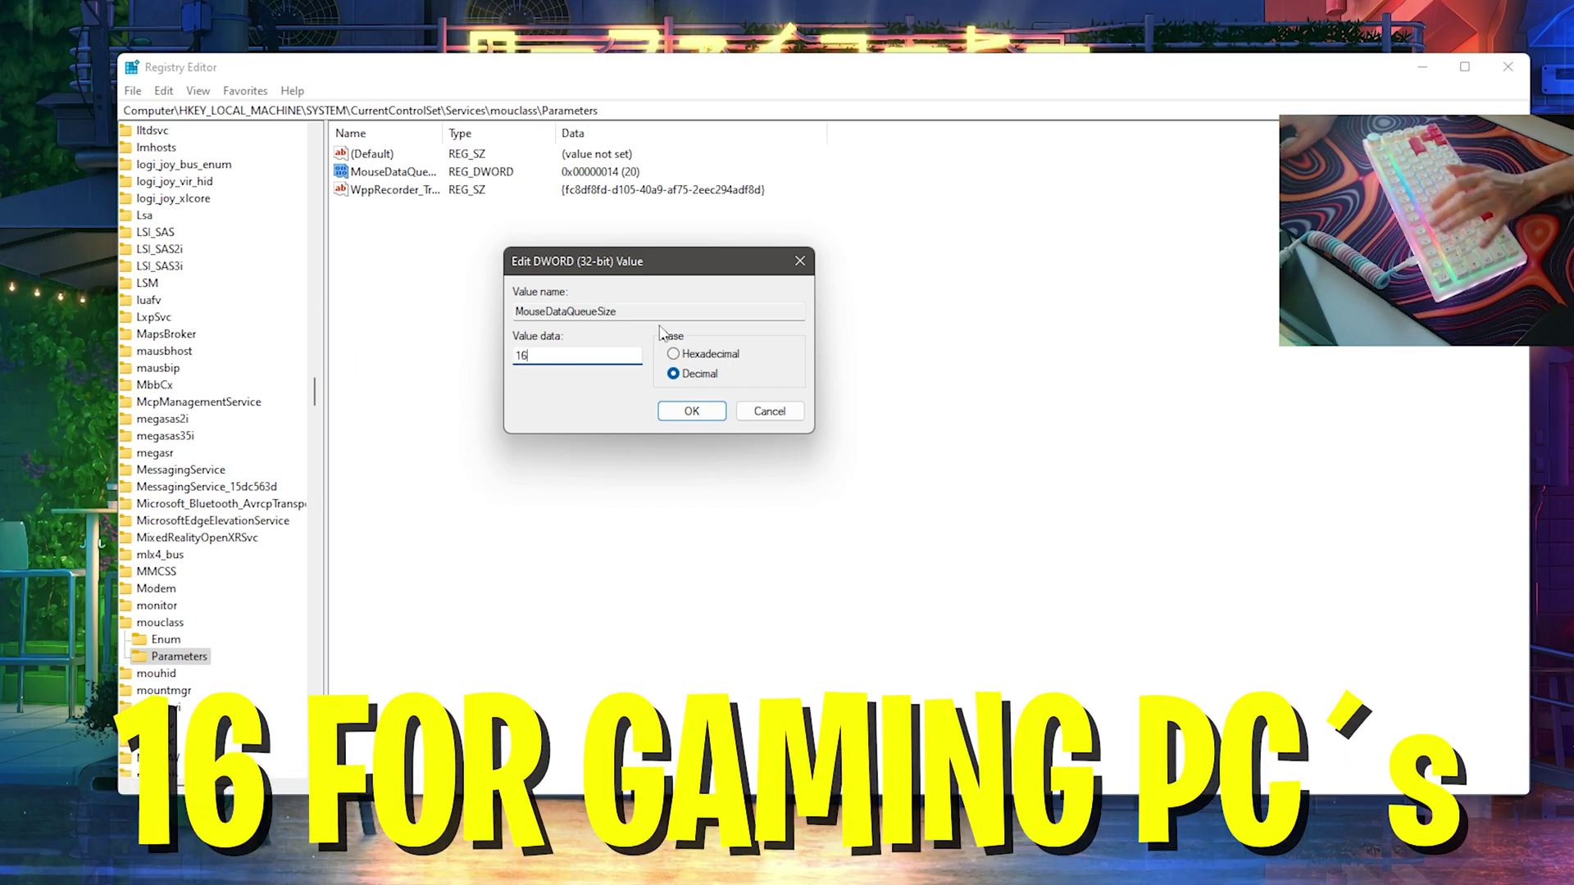
pyautogui.click(692, 413)
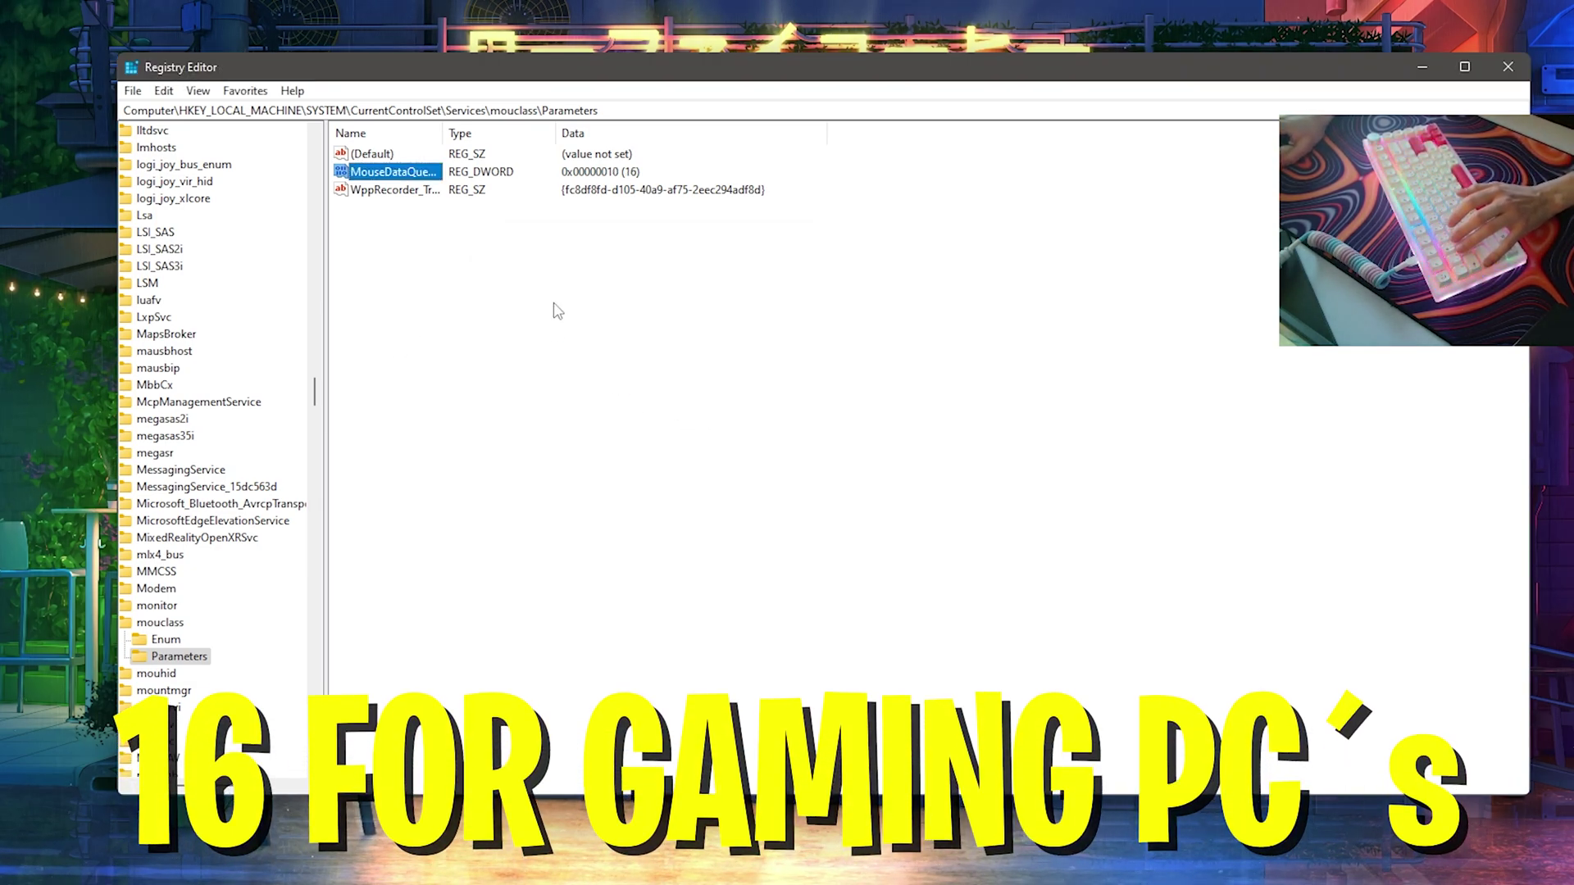
pyautogui.doubleClick(382, 174)
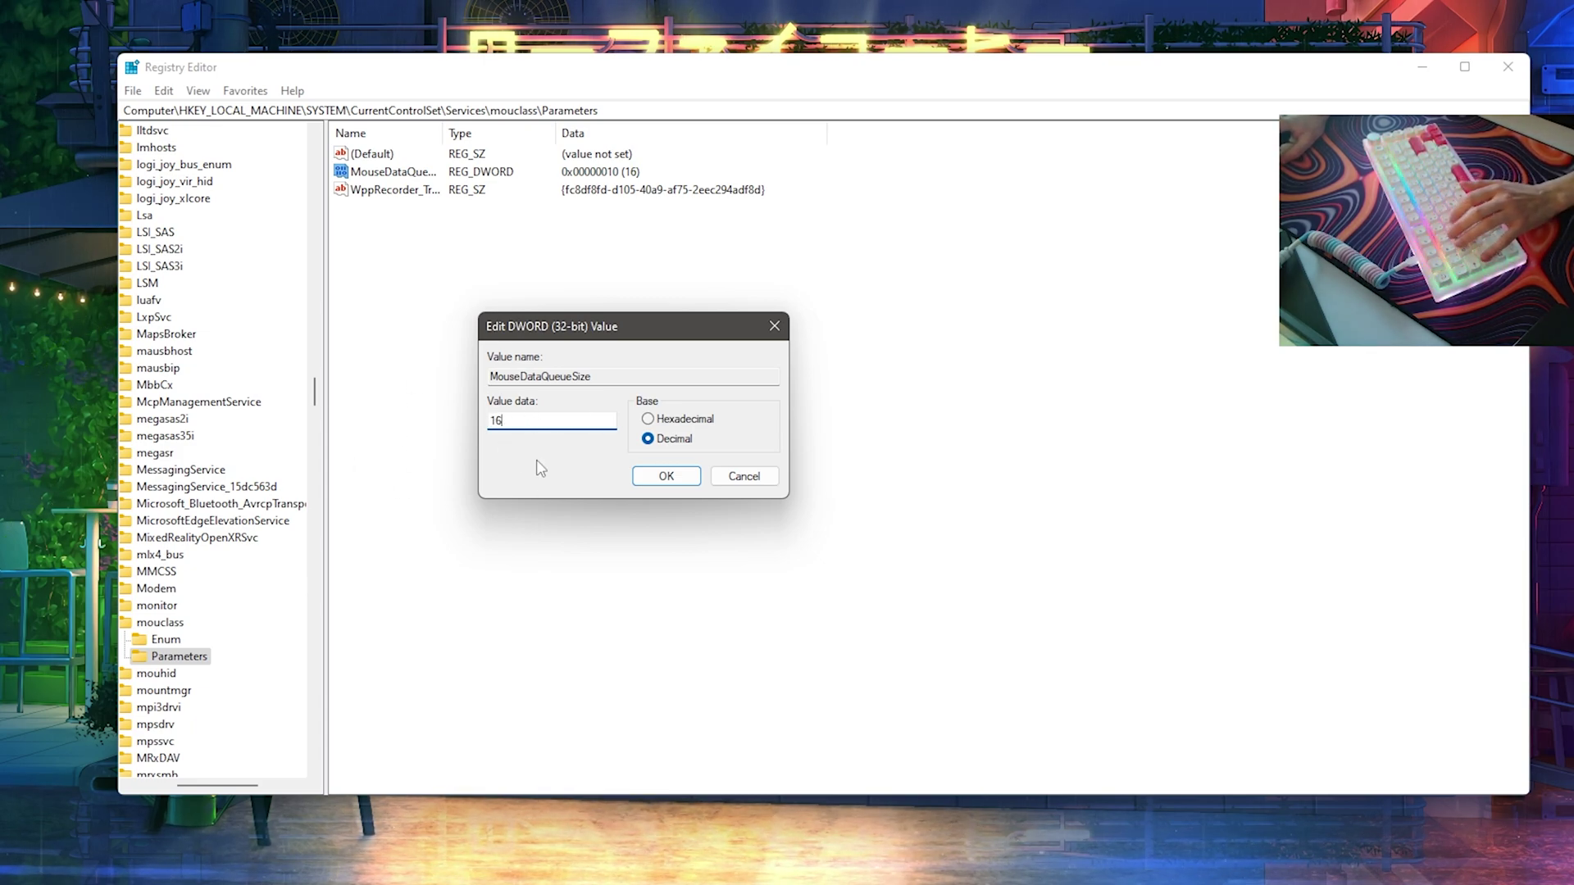
pyautogui.click(665, 477)
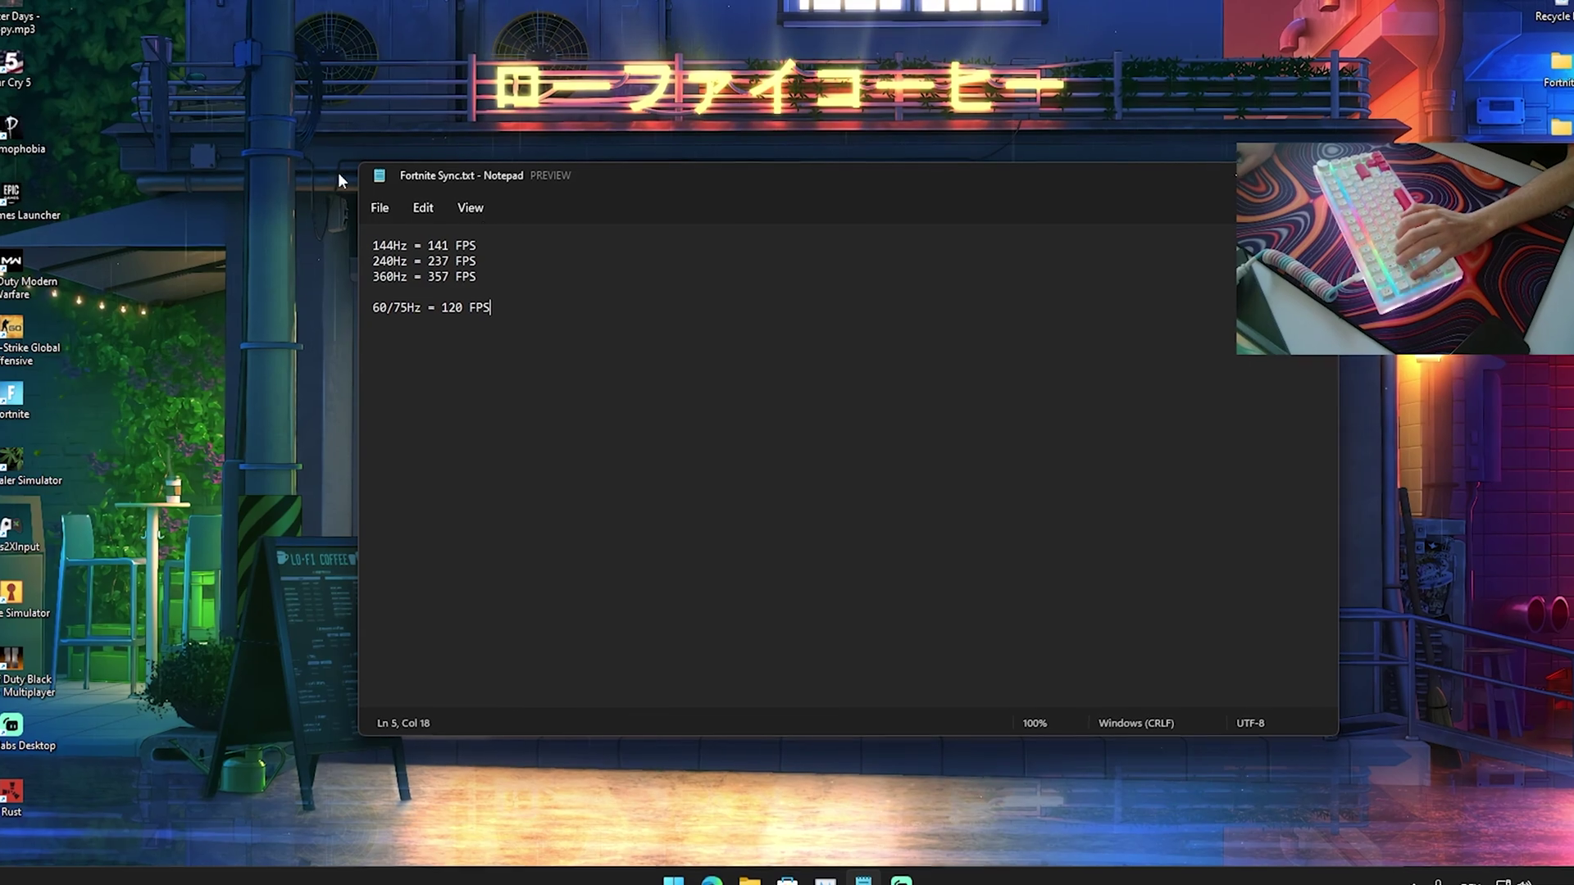
pyautogui.hotkey('ctrl', 'a')
pyautogui.click(434, 384)
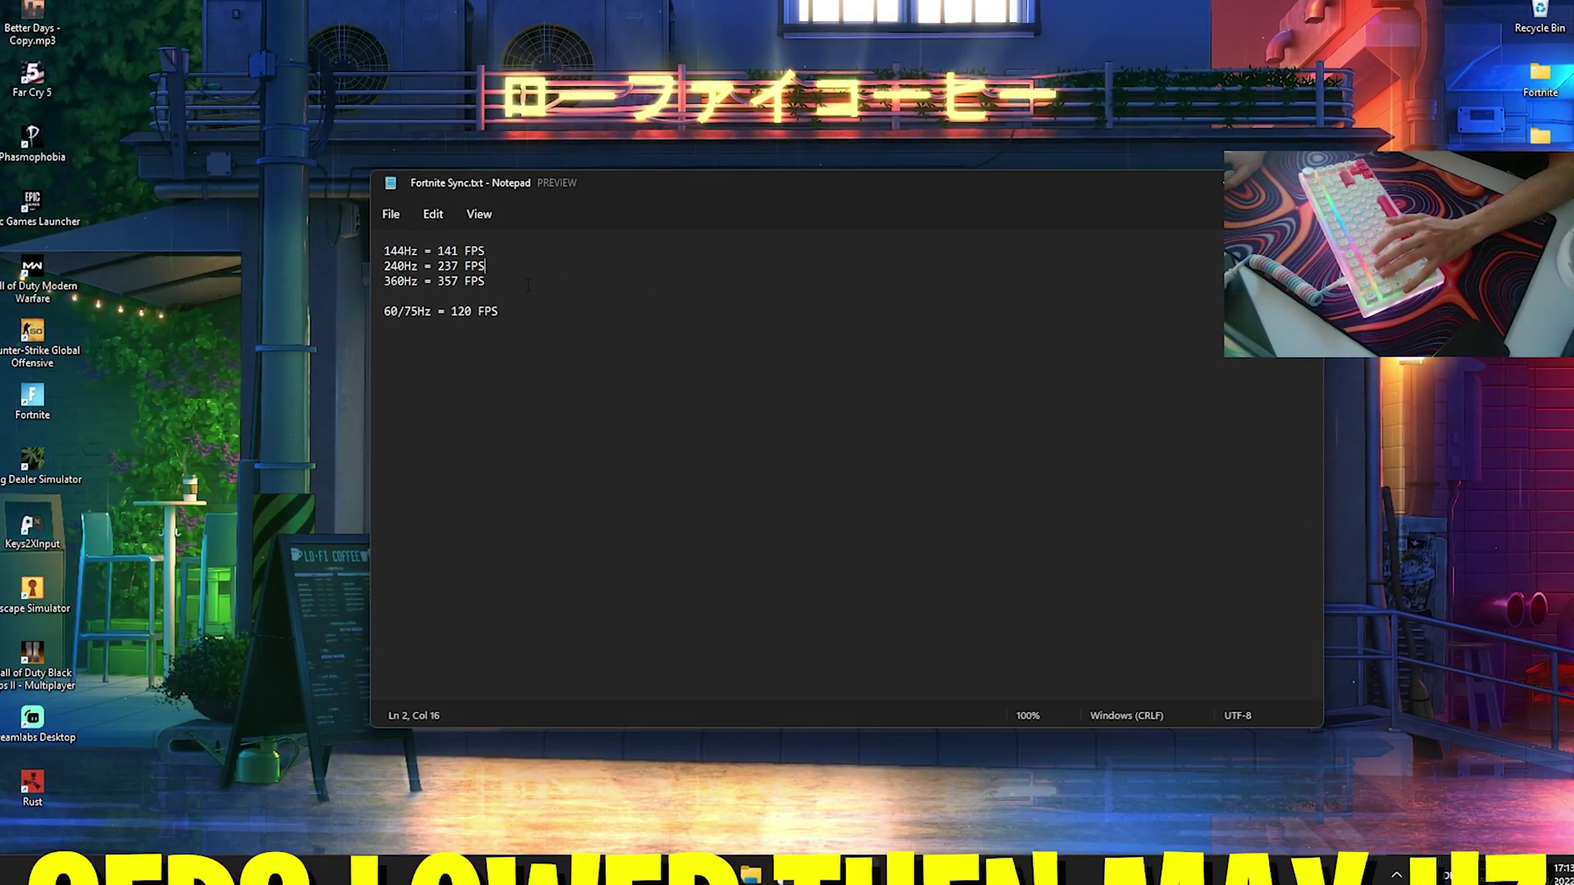
pyautogui.moveTo(384, 251); pyautogui.dragTo(485, 281)
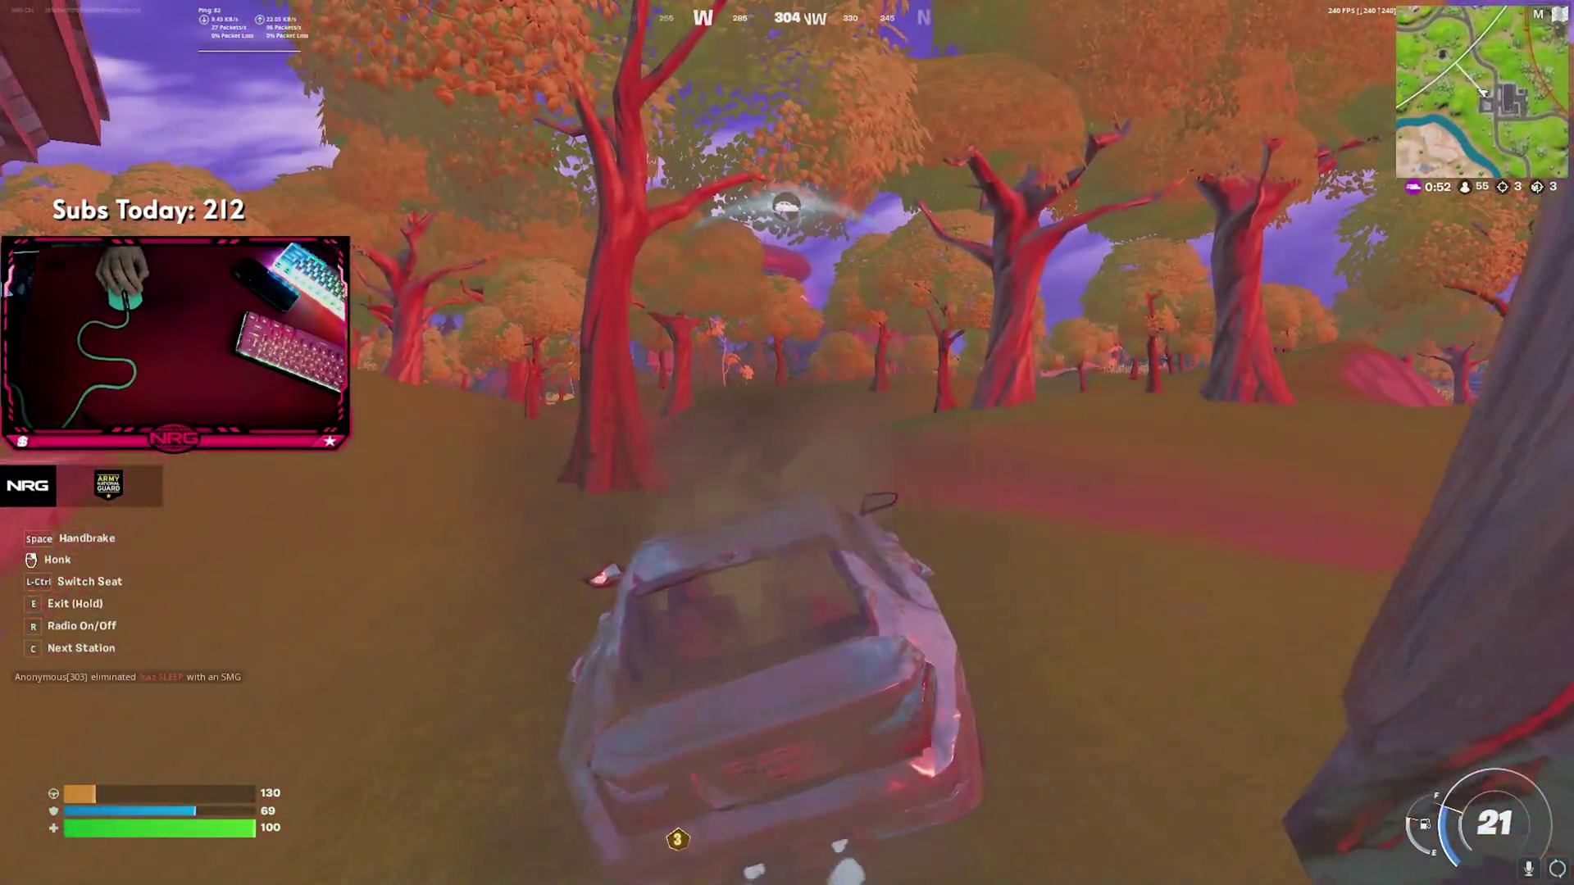
# - Steer the damaged car left through the woods, then get out on foot
pyautogui.press('a')
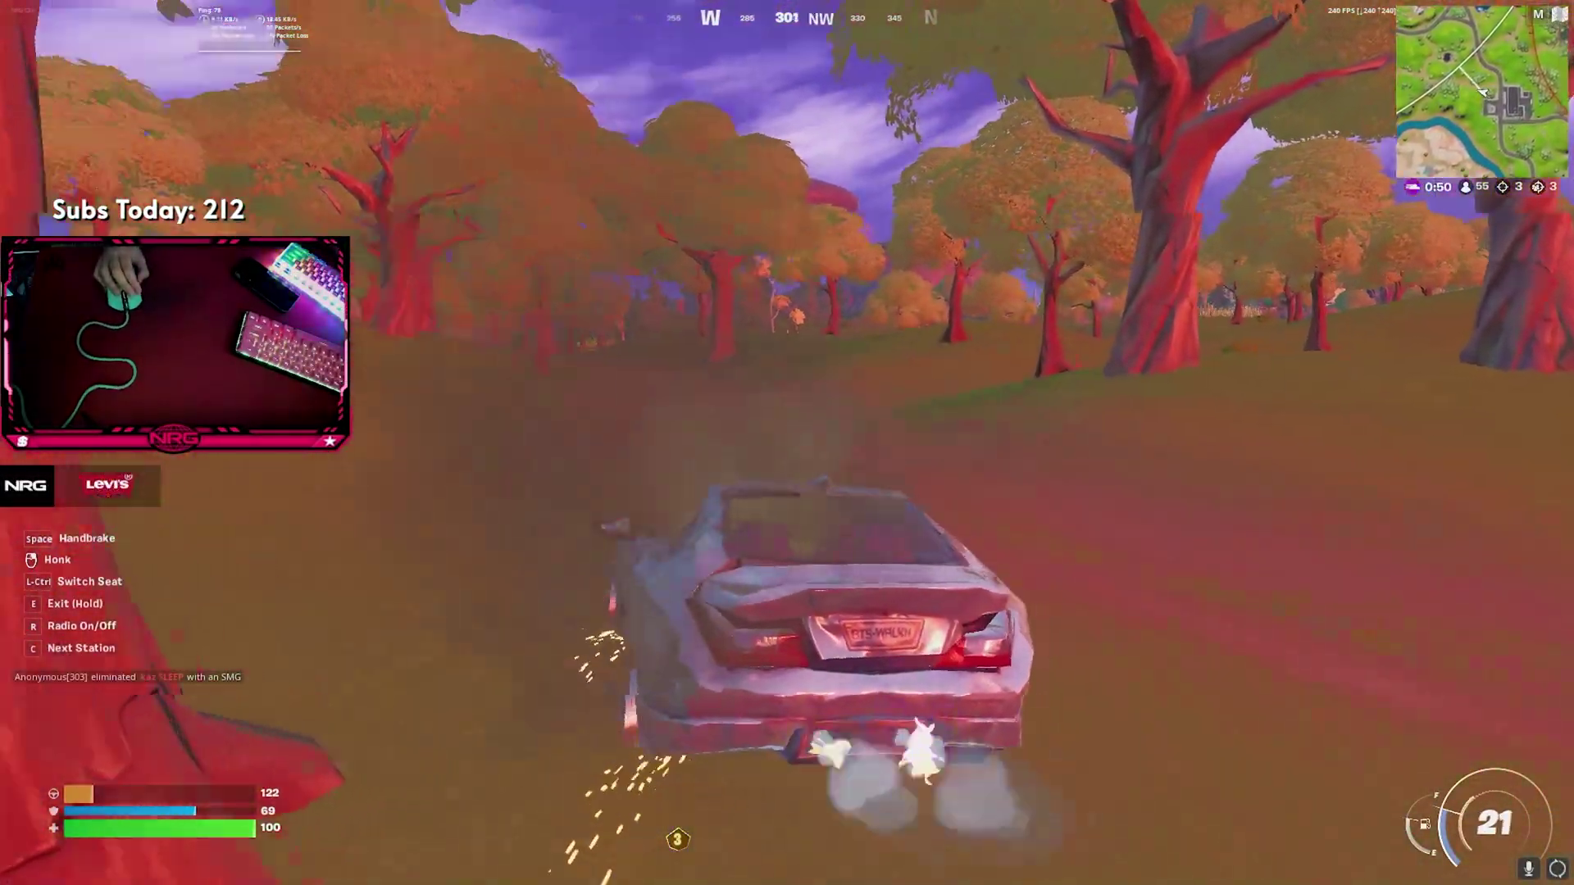
pyautogui.press('a')
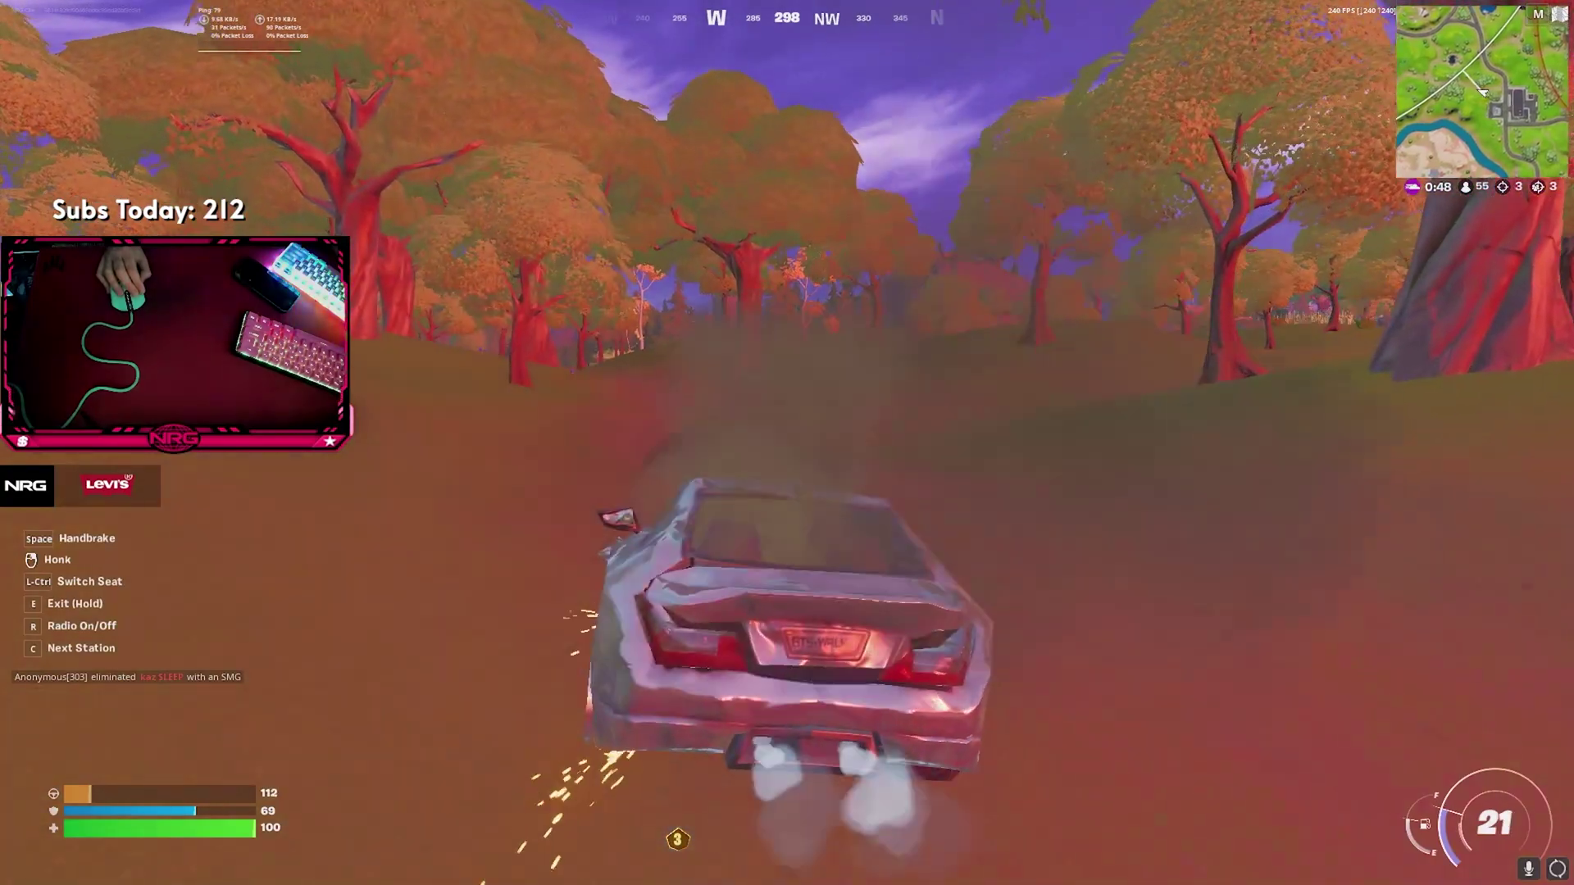
pyautogui.press('e')
pyautogui.press('w')
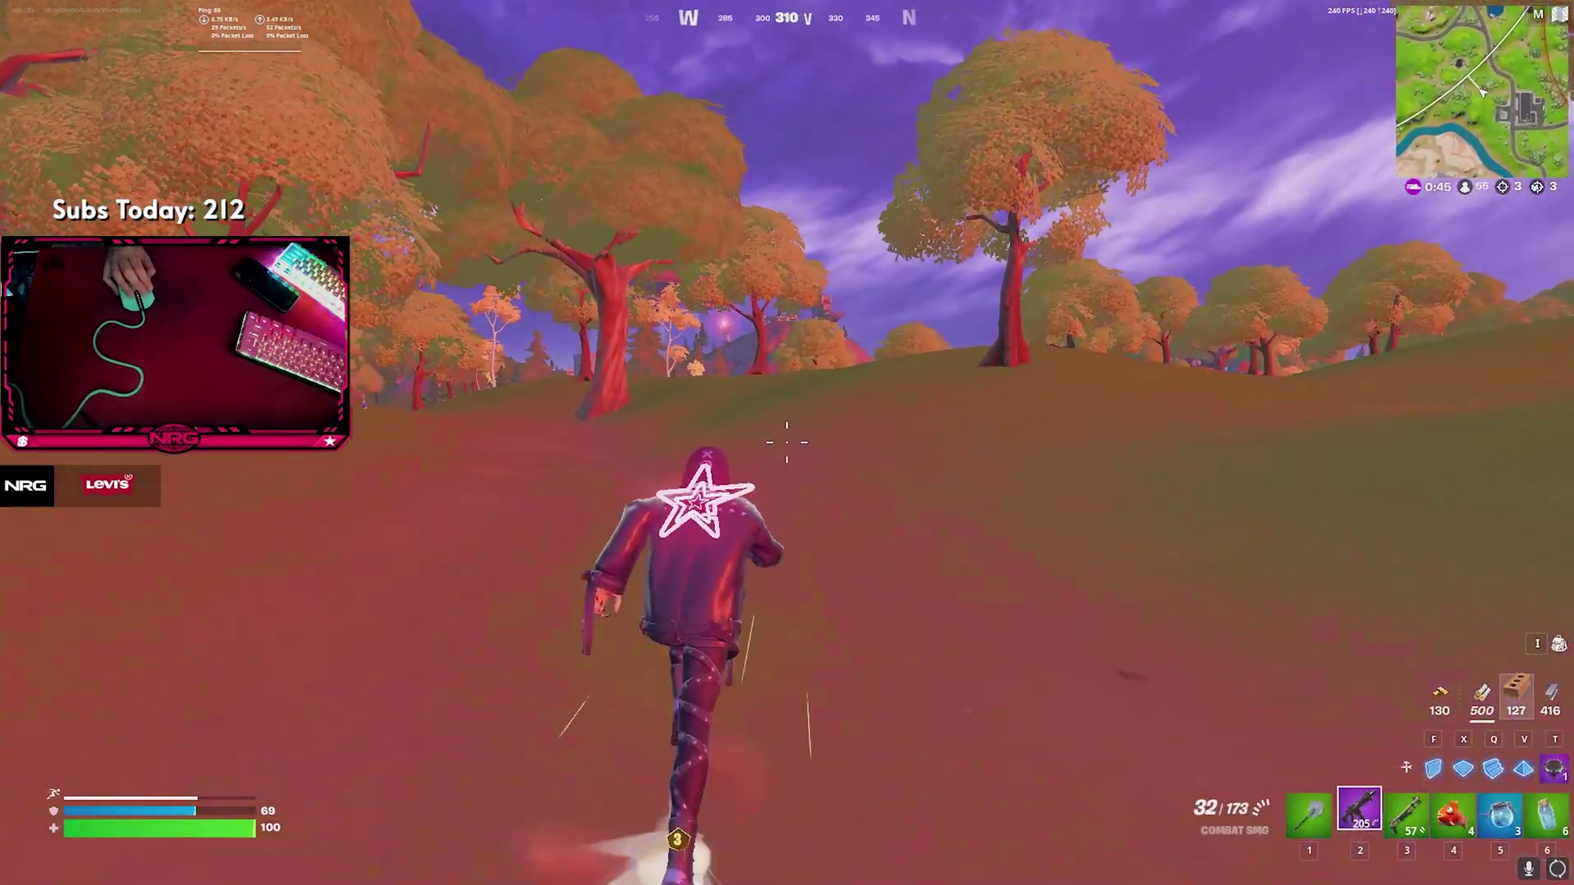
# - Sprint and crouch across the field, drop into the crater and switch to the Shield Potion
pyautogui.press('ctrl')
pyautogui.press('w')
pyautogui.press('shift')
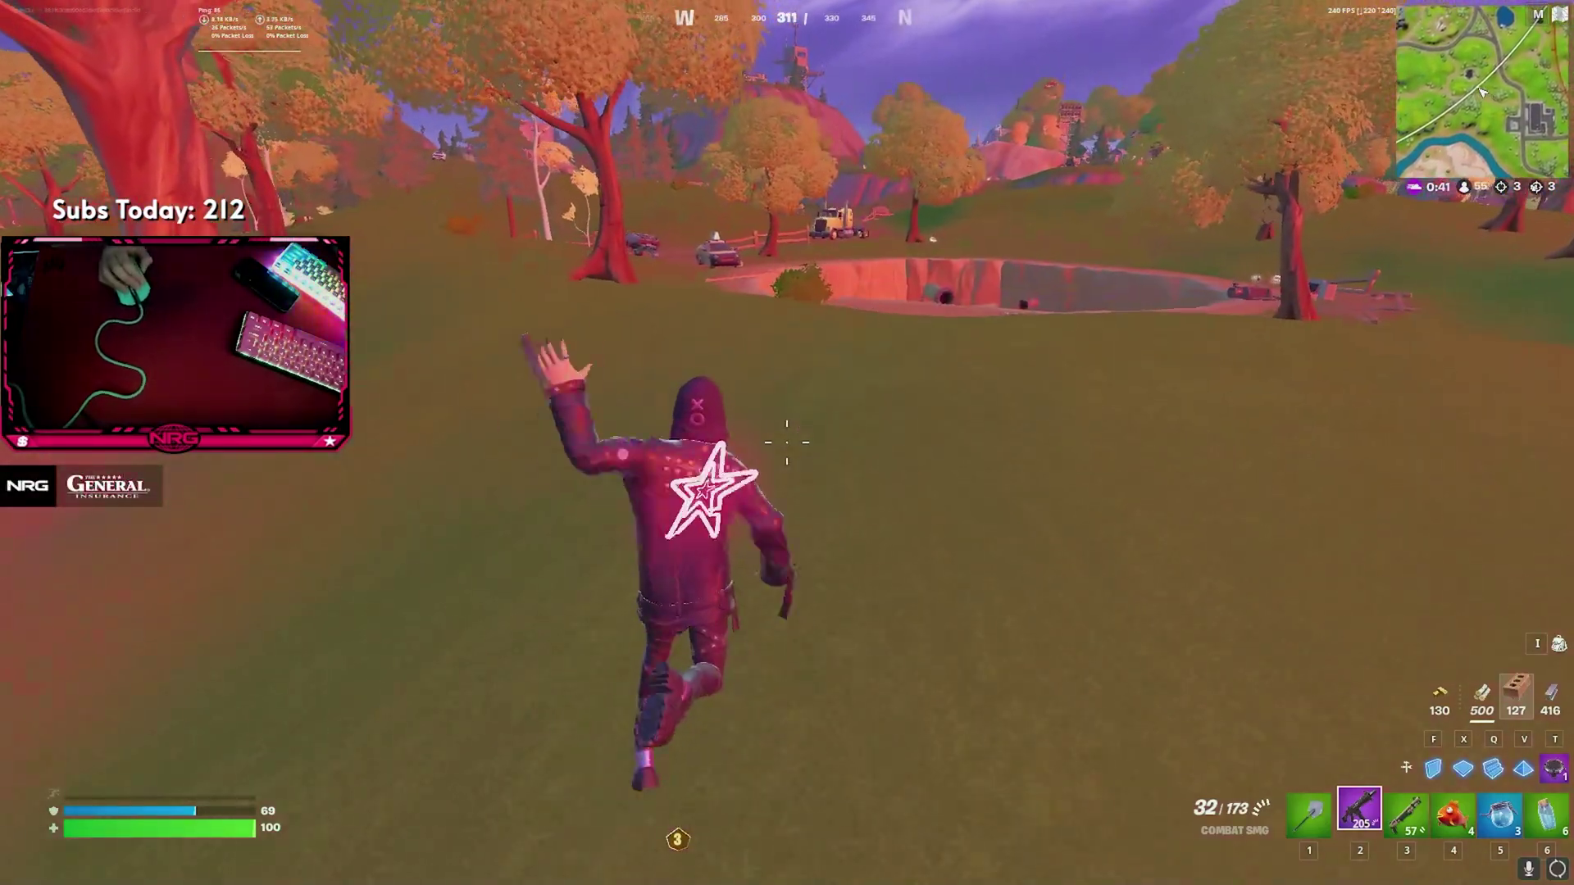
pyautogui.press('ctrl')
pyautogui.press('w')
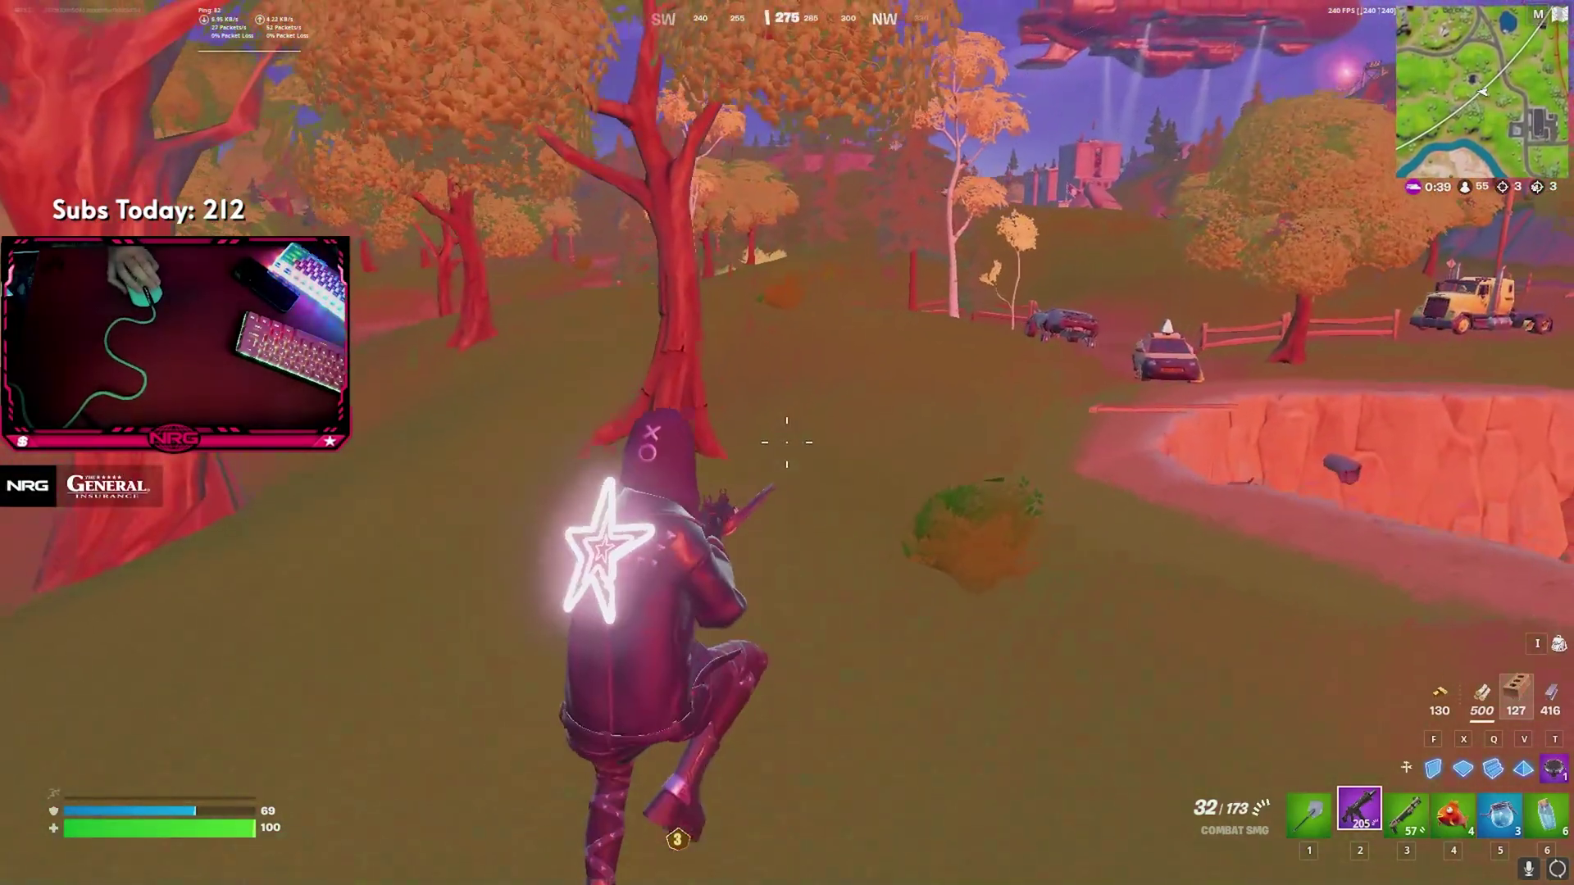
pyautogui.press('ctrl')
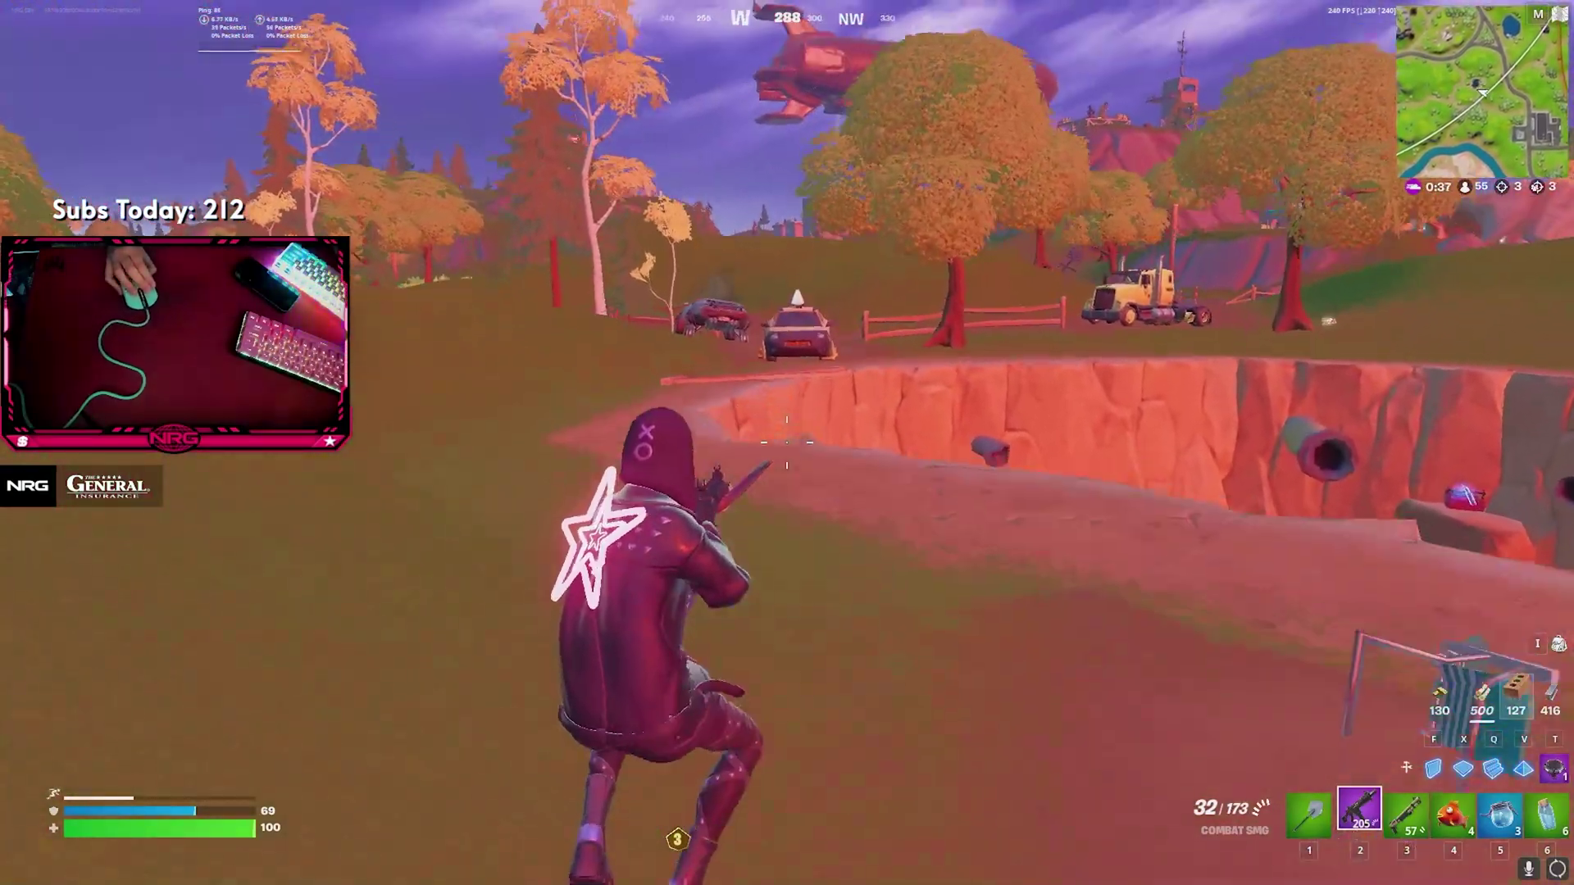
pyautogui.press('w')
pyautogui.press('shift')
pyautogui.press('w')
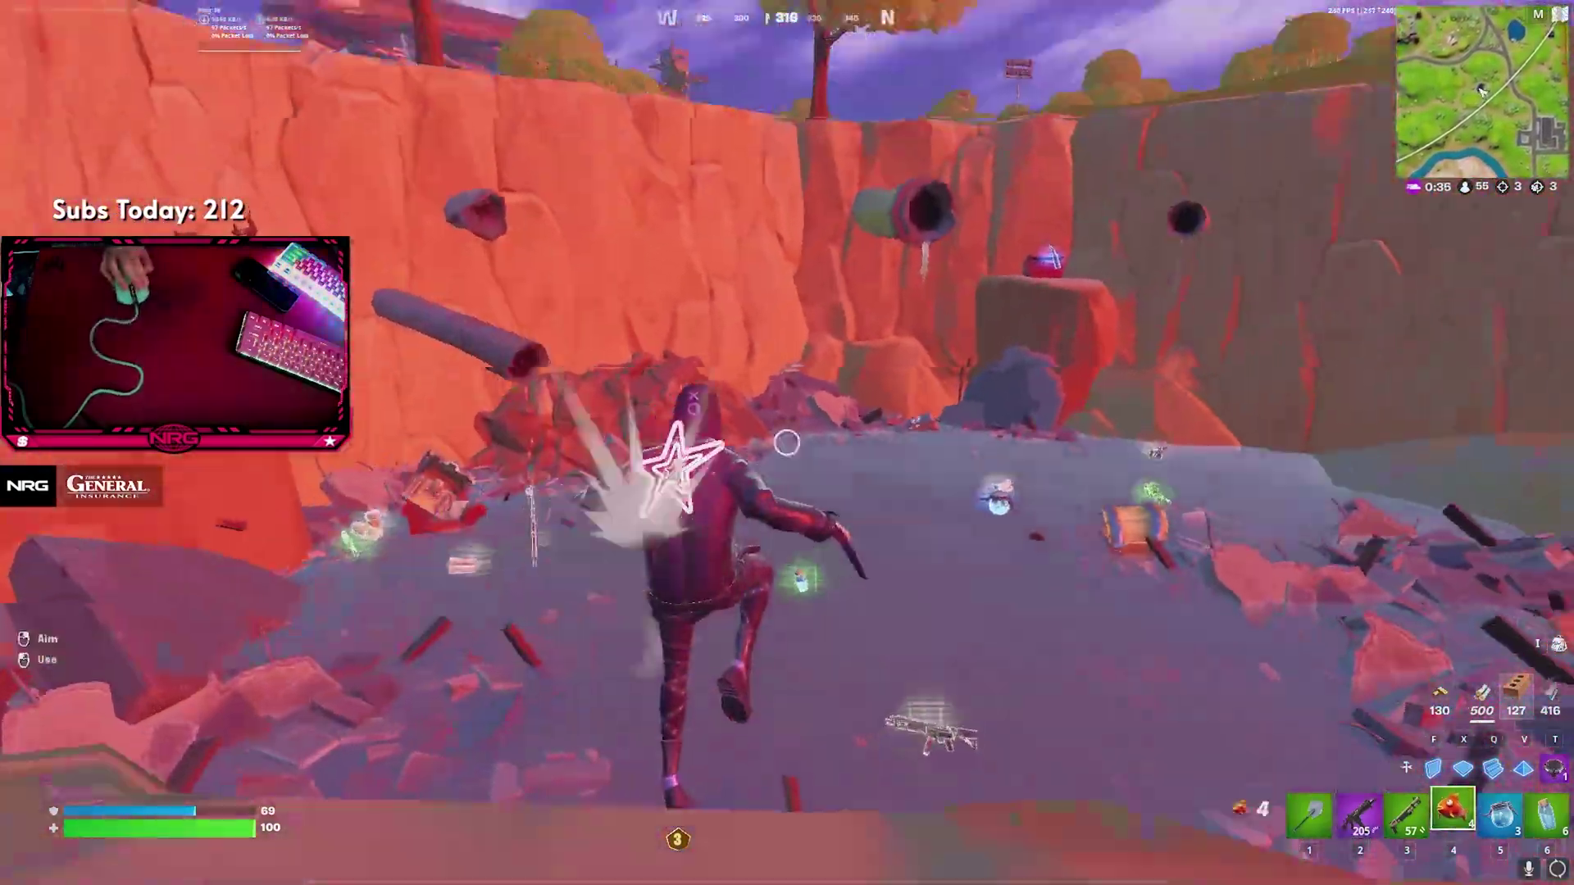
pyautogui.press('5')
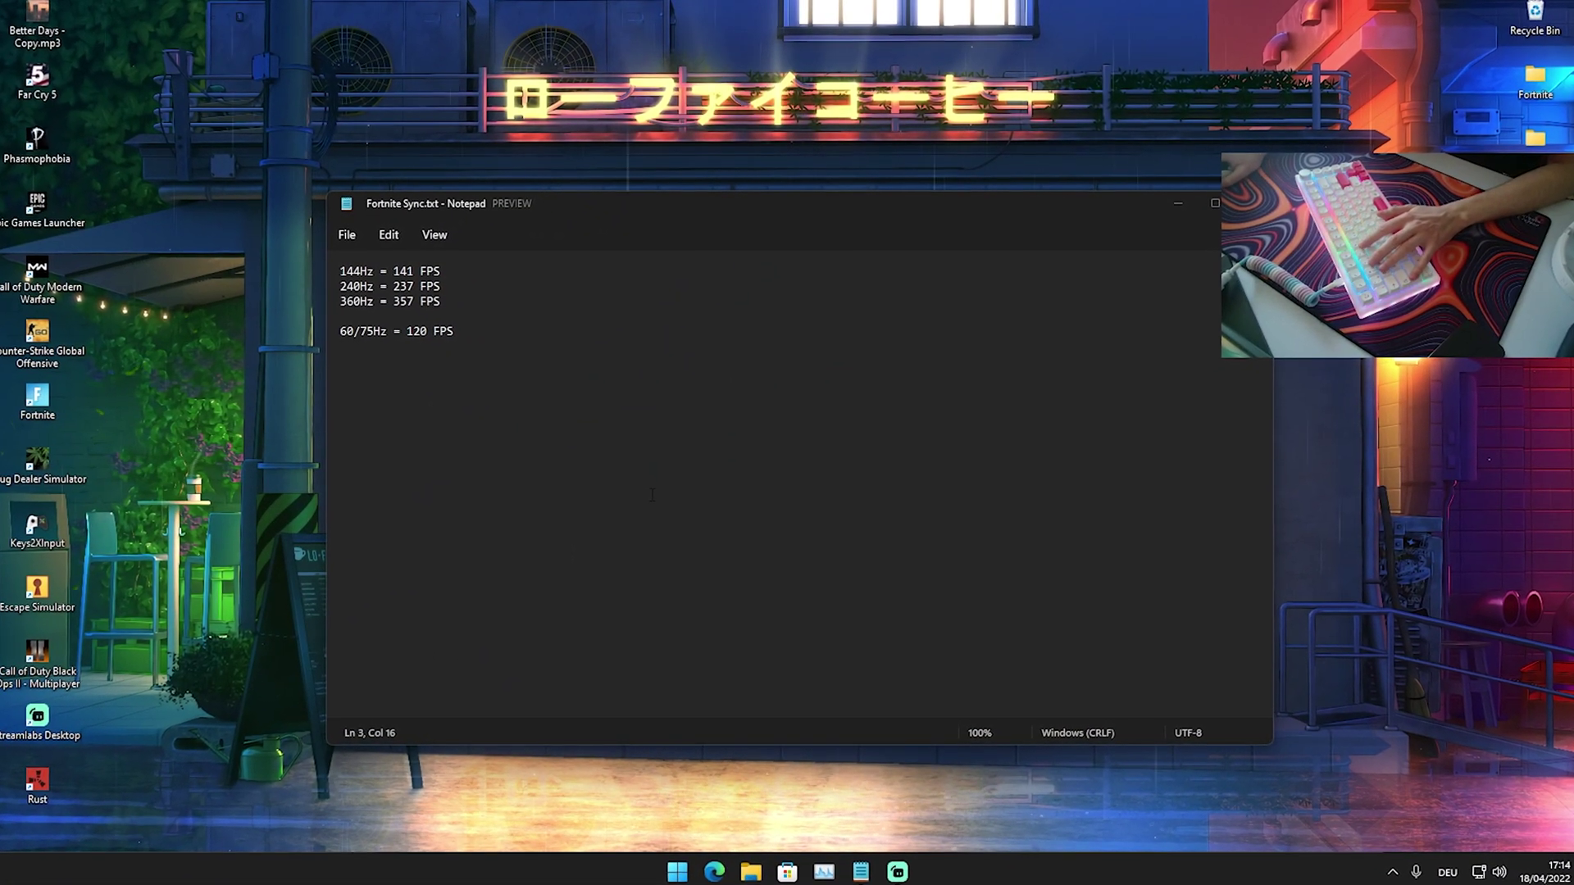
# - Go from %temp% up to Local and into FortniteGame\Saved\Config\WindowsClient
pyautogui.click(678, 869)
pyautogui.write('%temp%')
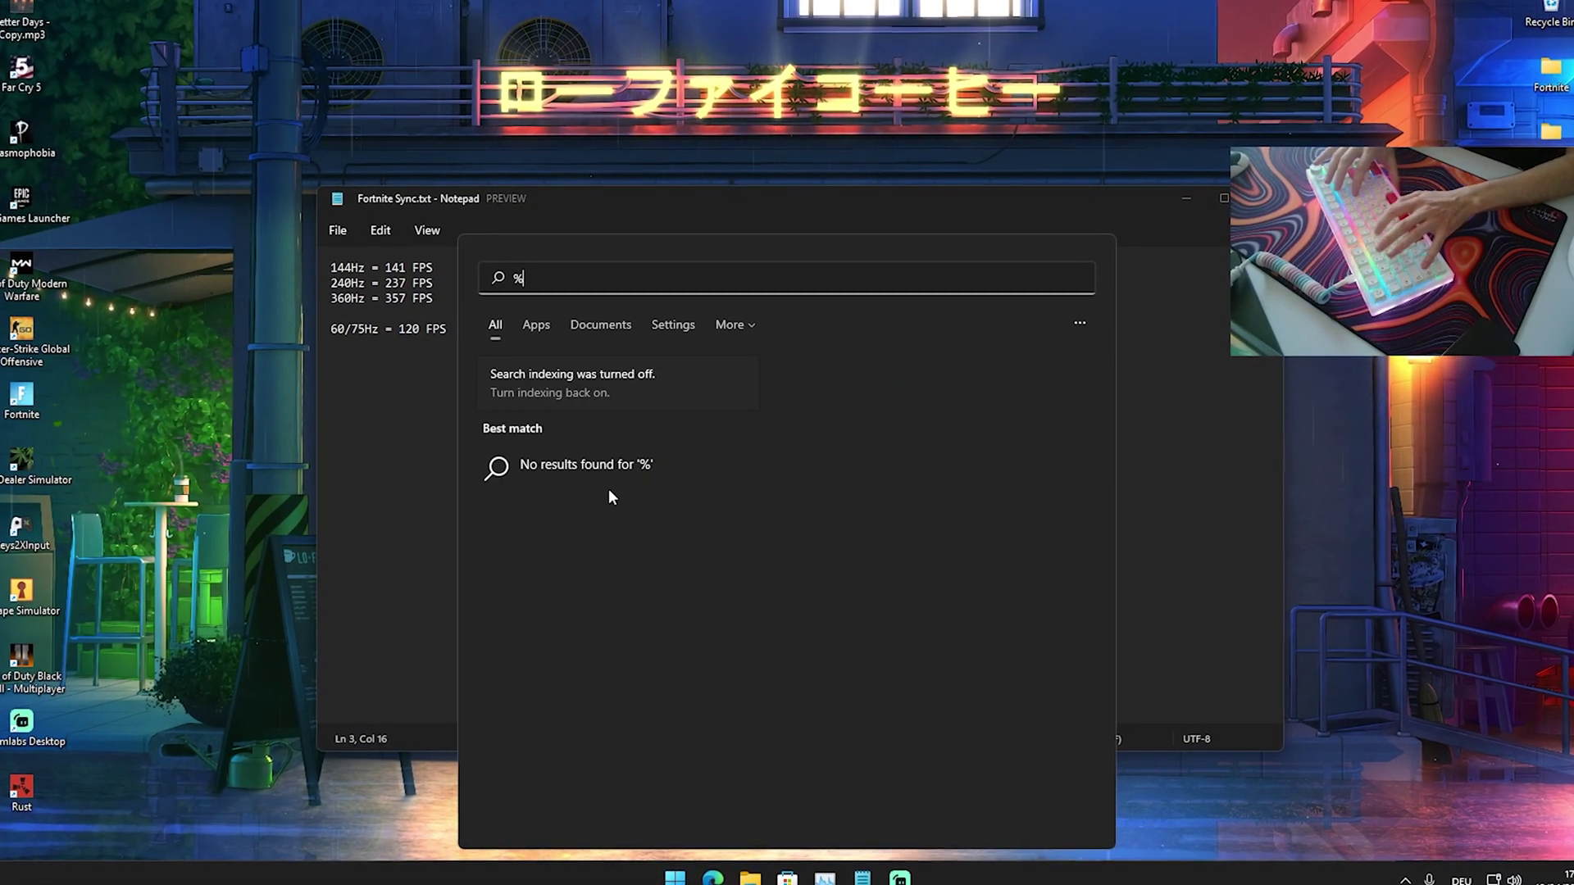
pyautogui.click(573, 488)
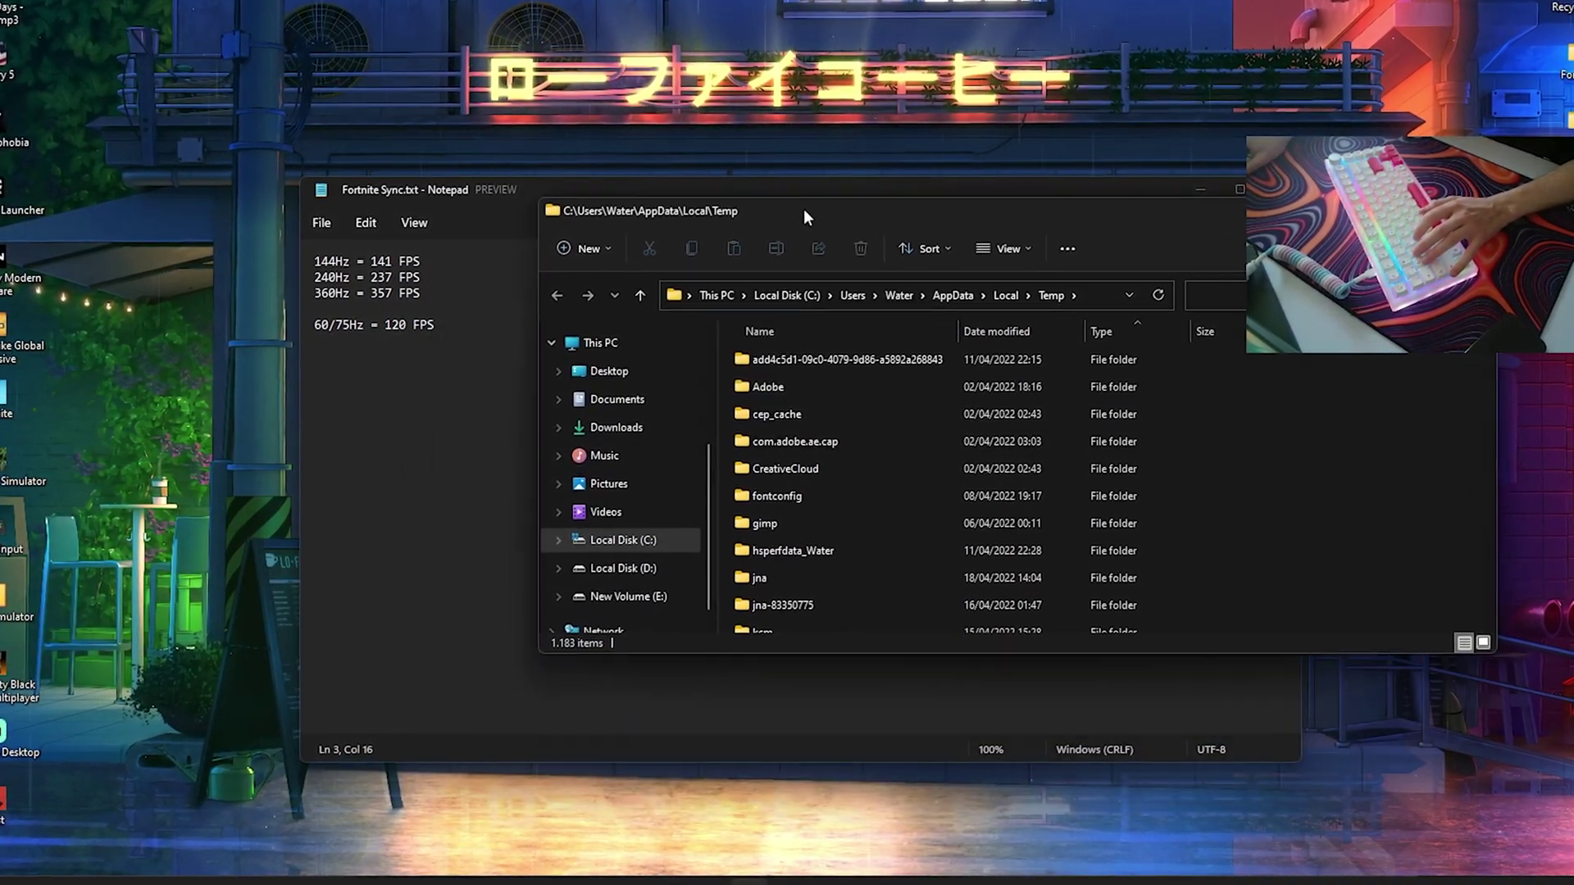
pyautogui.click(1004, 295)
pyautogui.scroll(-5, 820, 394)
pyautogui.click(769, 348)
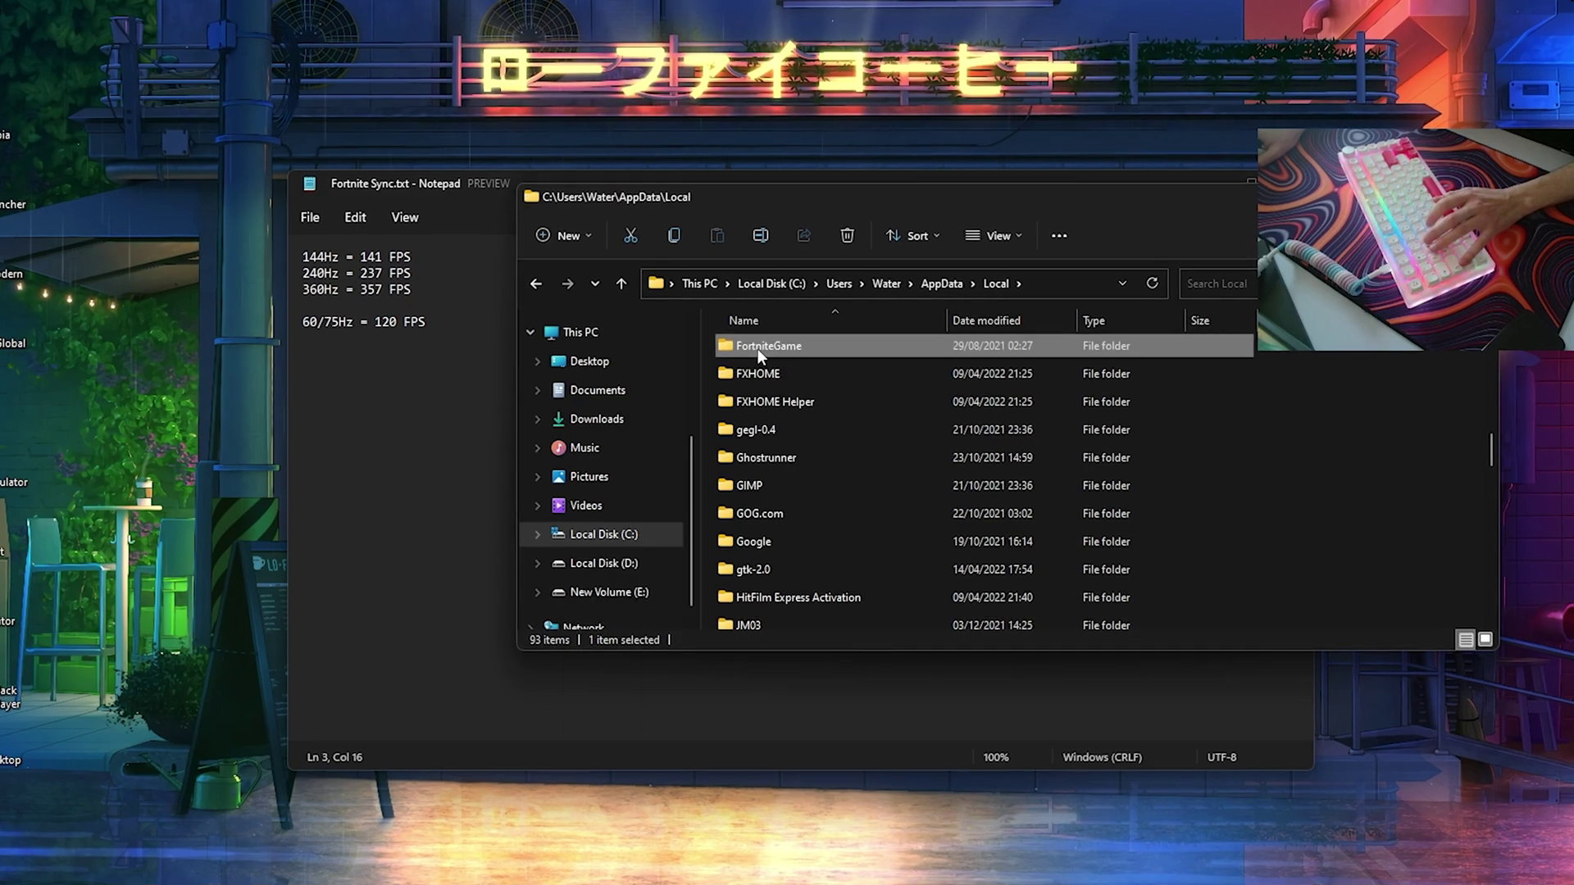
pyautogui.doubleClick(757, 348)
pyautogui.doubleClick(750, 352)
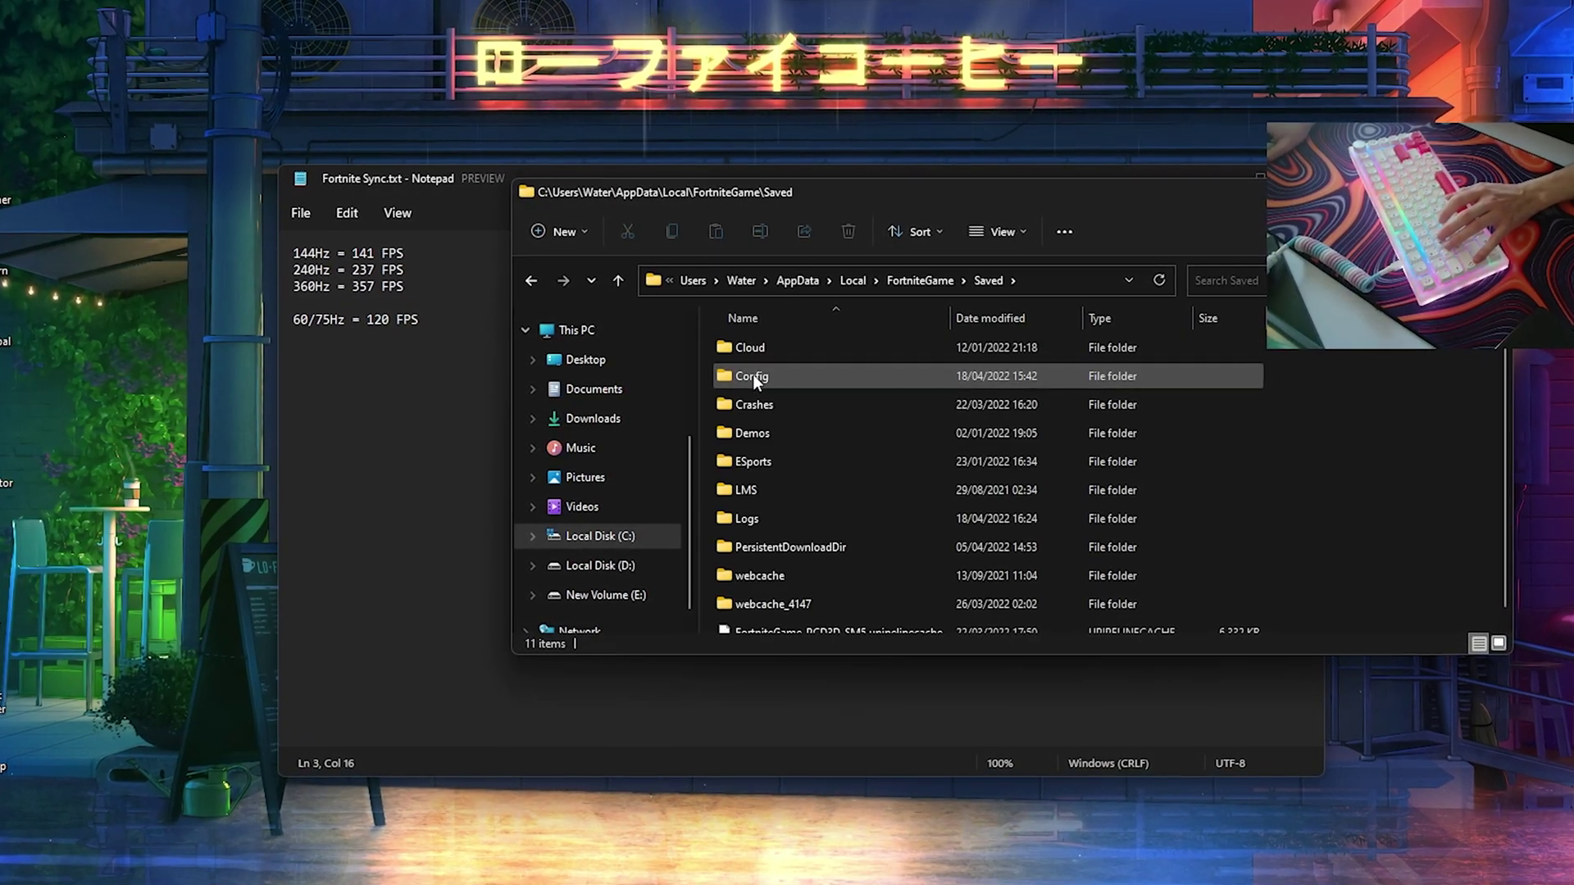
pyautogui.doubleClick(751, 376)
pyautogui.click(788, 378)
pyautogui.doubleClick(789, 377)
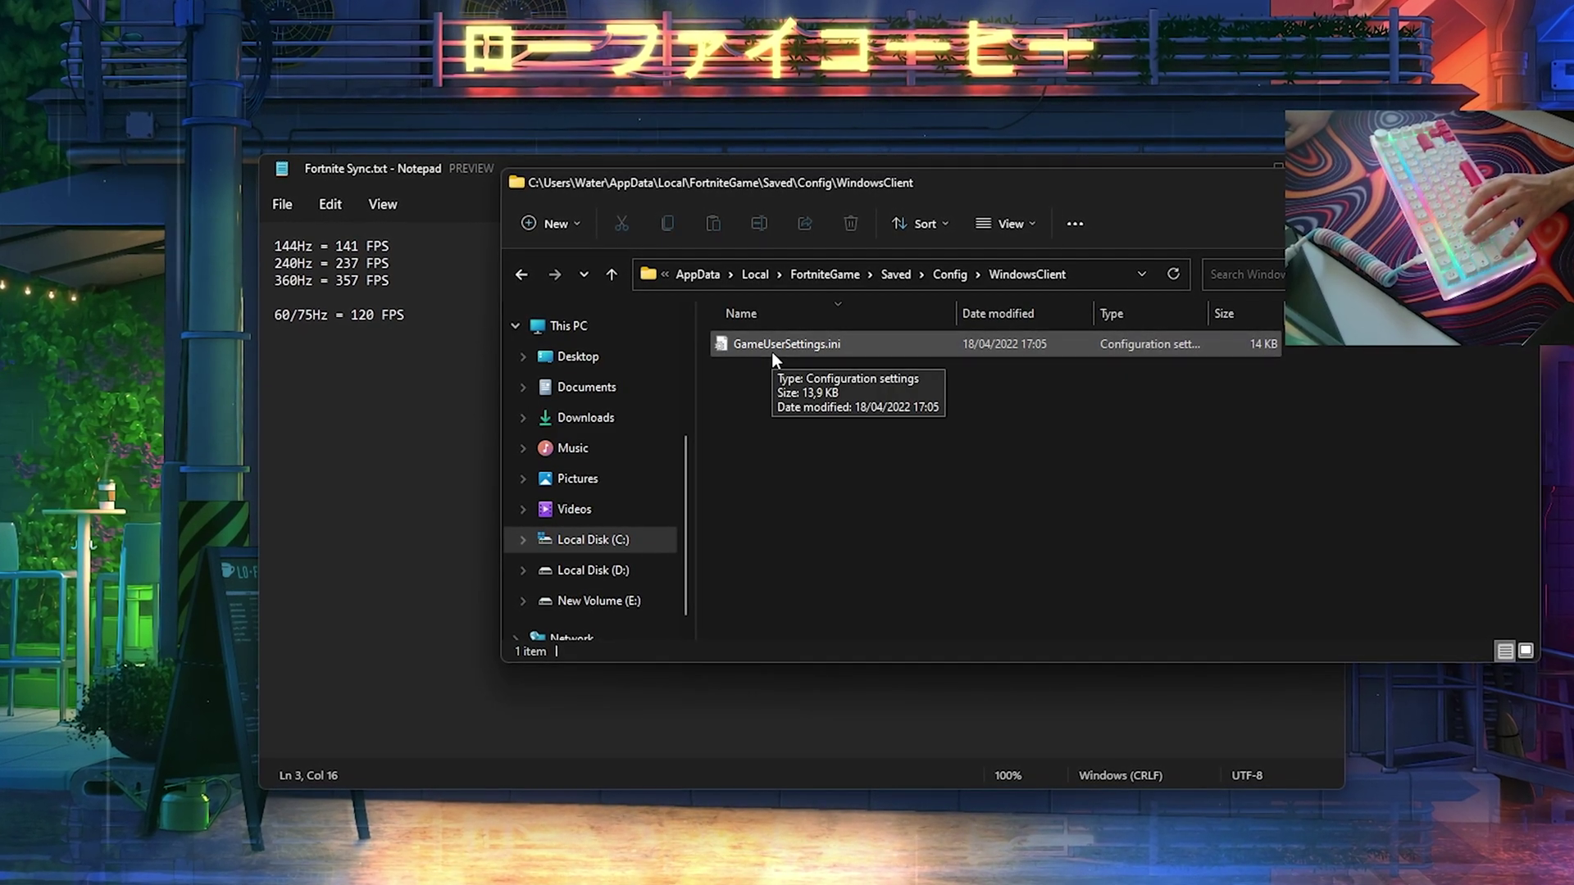
# - Check the Properties of GameUserSettings.ini, then open it in Notepad
pyautogui.rightClick(771, 352)
pyautogui.click(836, 566)
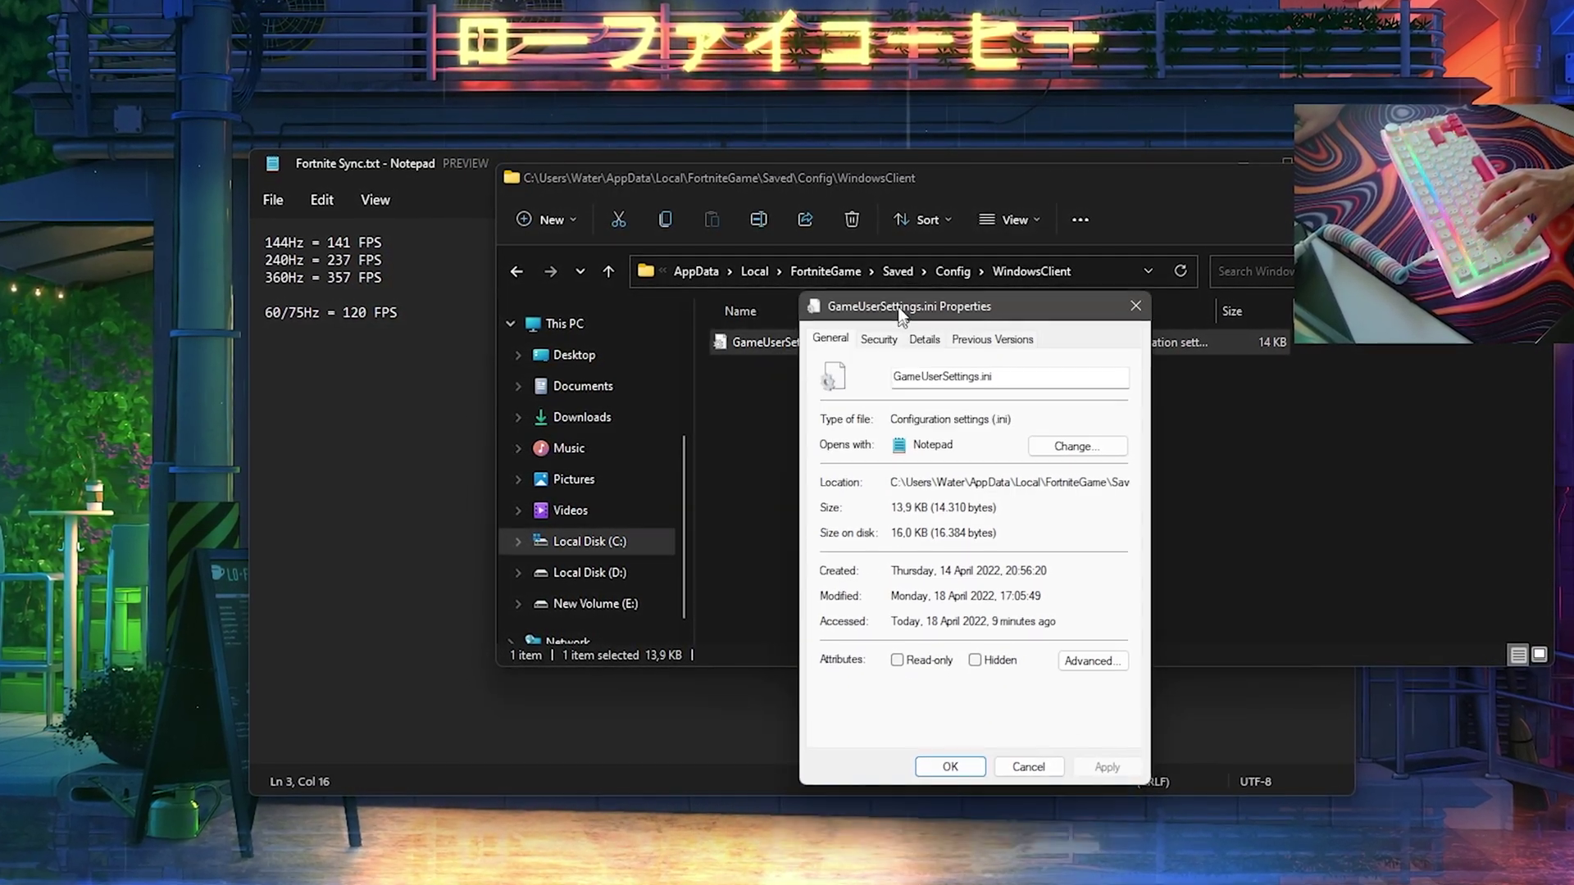
pyautogui.moveTo(943, 365); pyautogui.dragTo(948, 214)
pyautogui.click(936, 679)
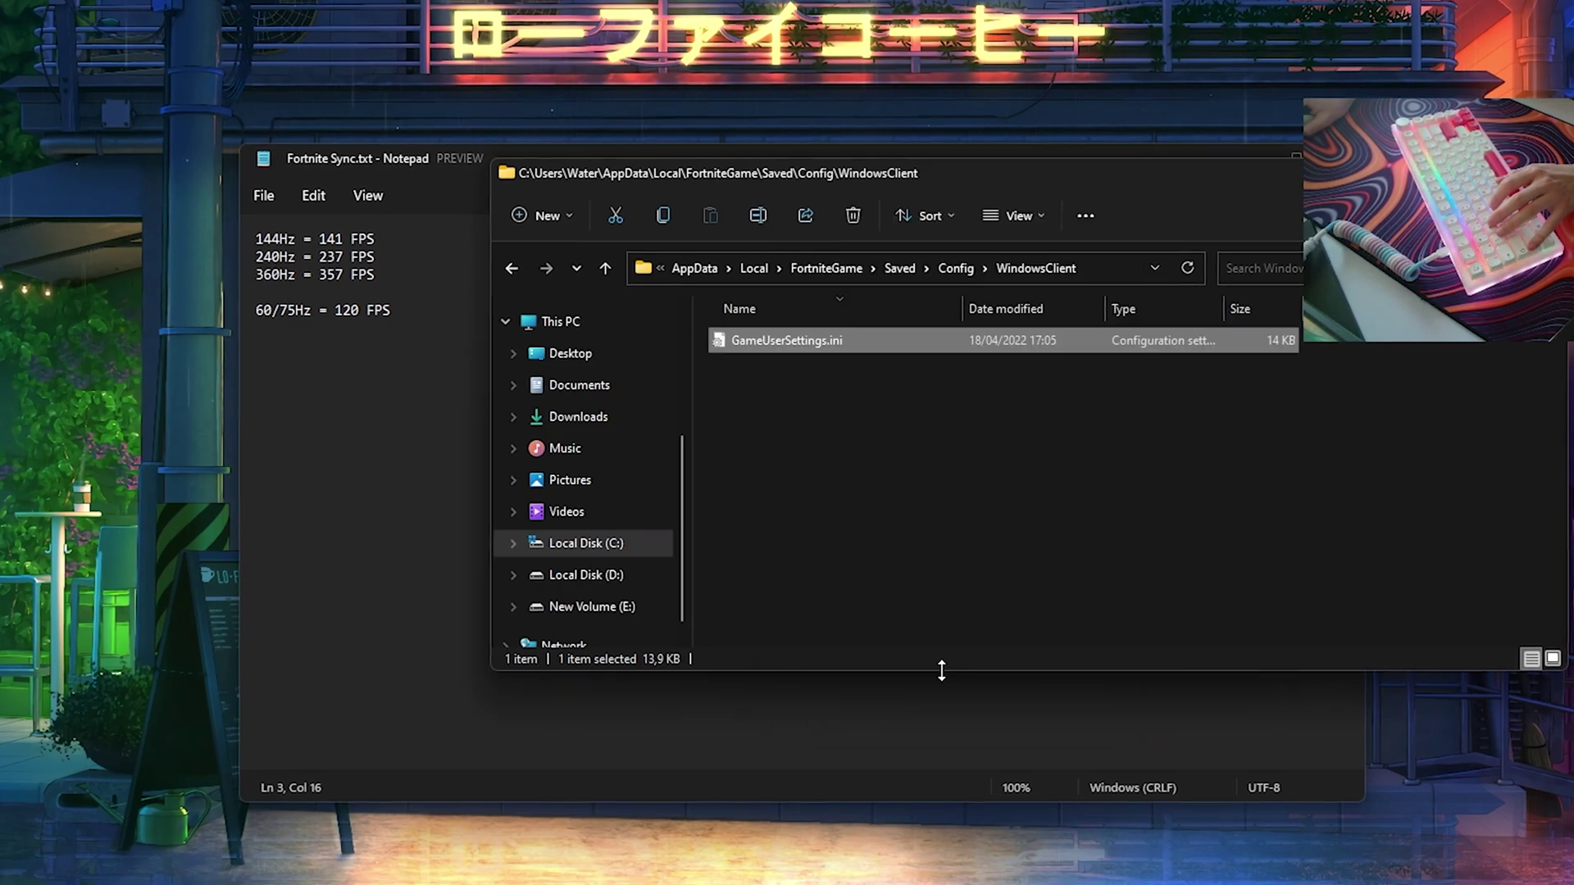
pyautogui.doubleClick(778, 345)
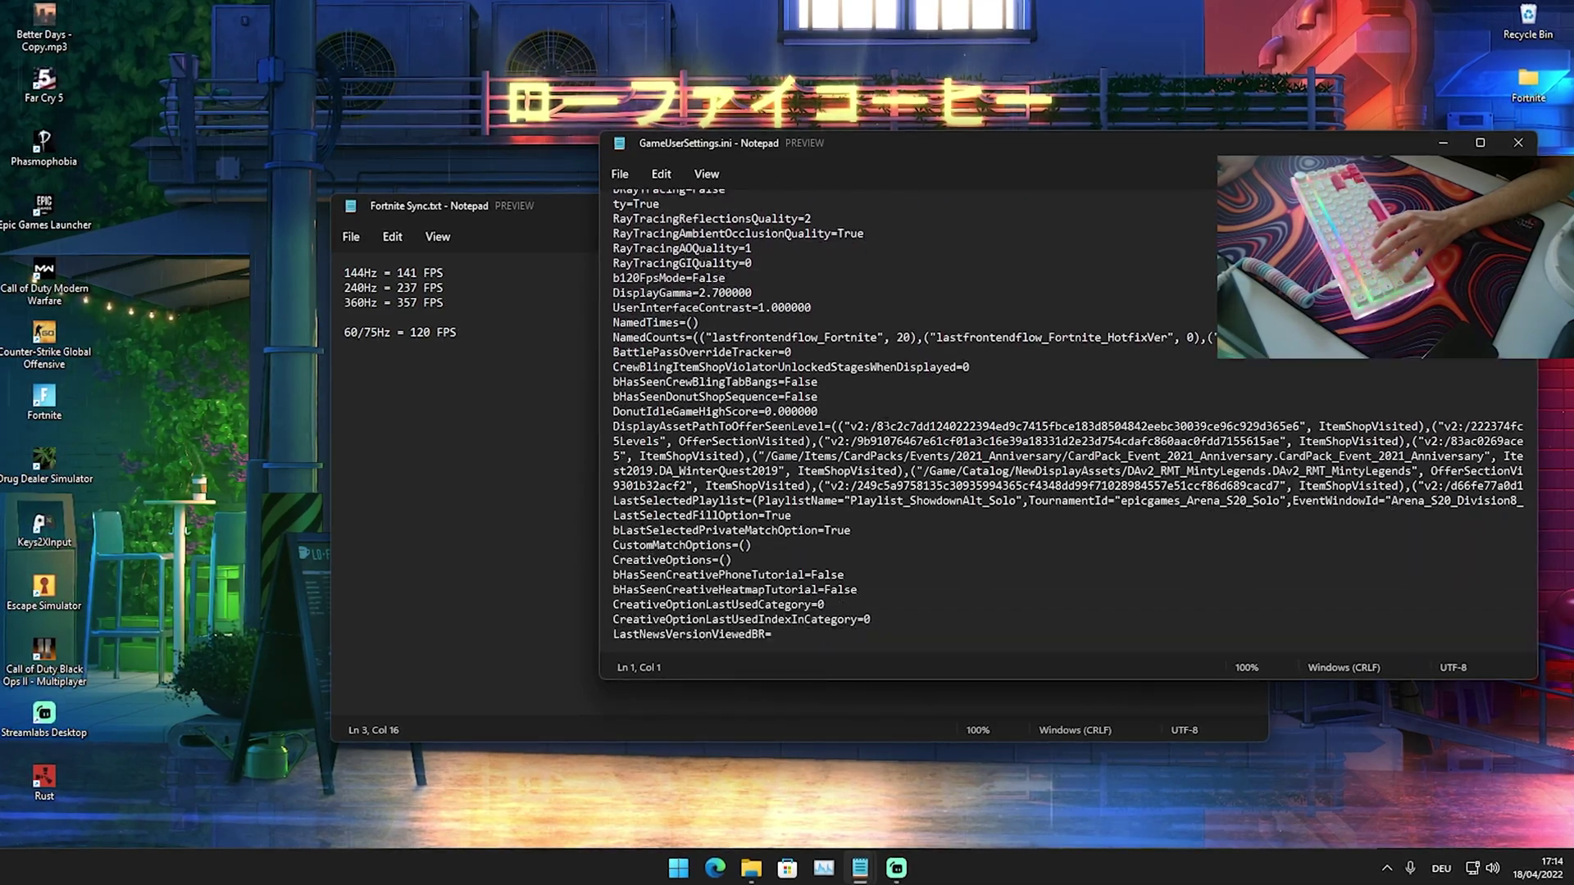
pyautogui.scroll(-20, 890, 417)
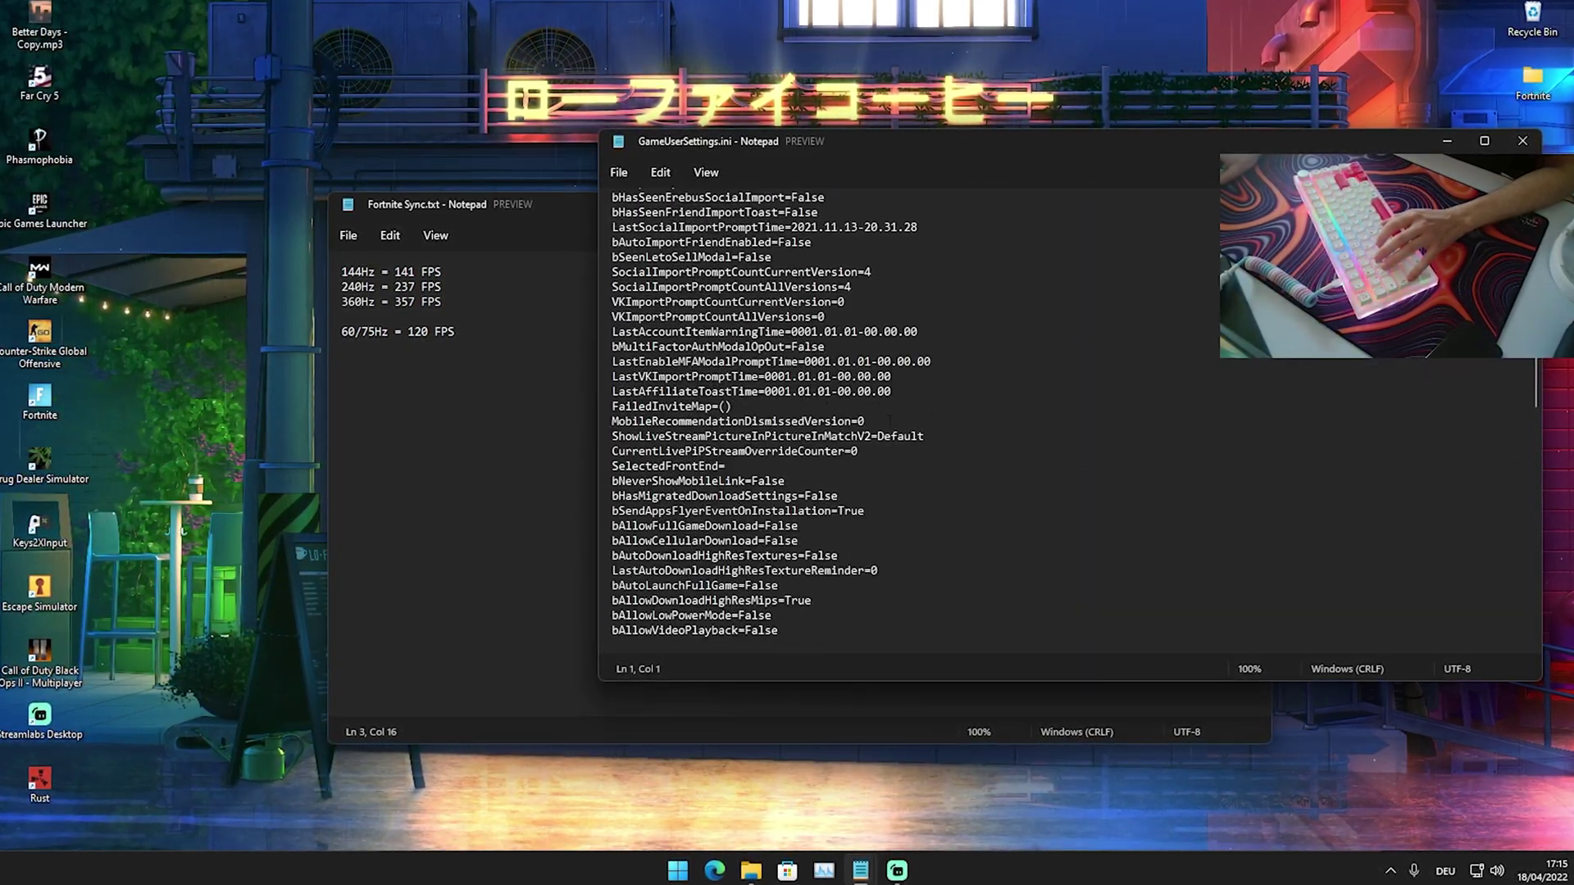
pyautogui.scroll(-4, 891, 416)
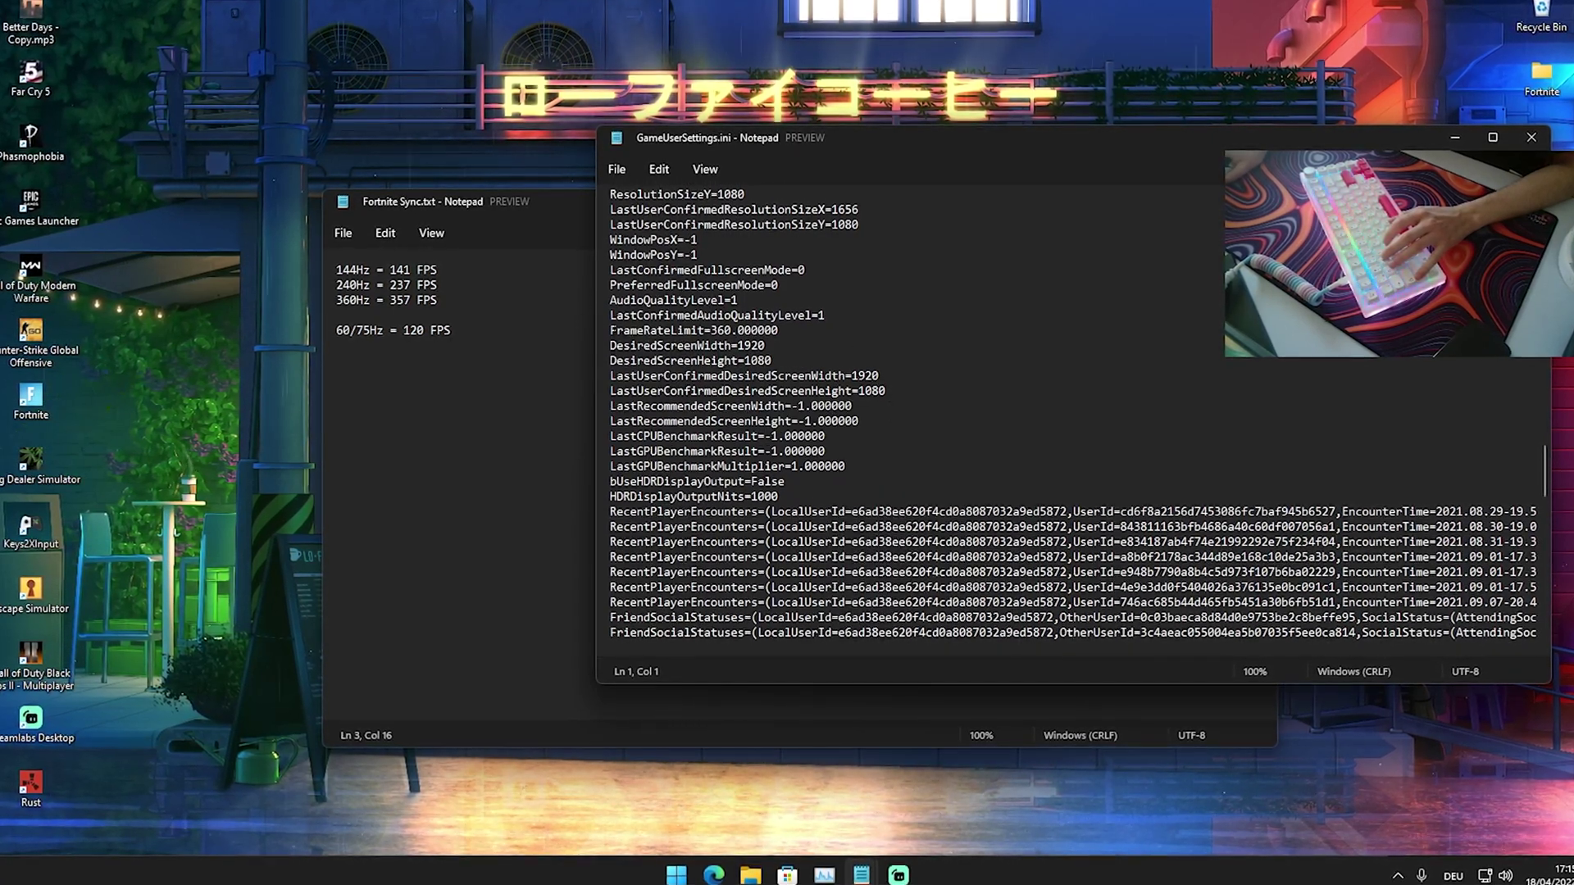
# - Replace the FrameRateLimit value 360.000000 with 237
pyautogui.scroll(2, 883, 297)
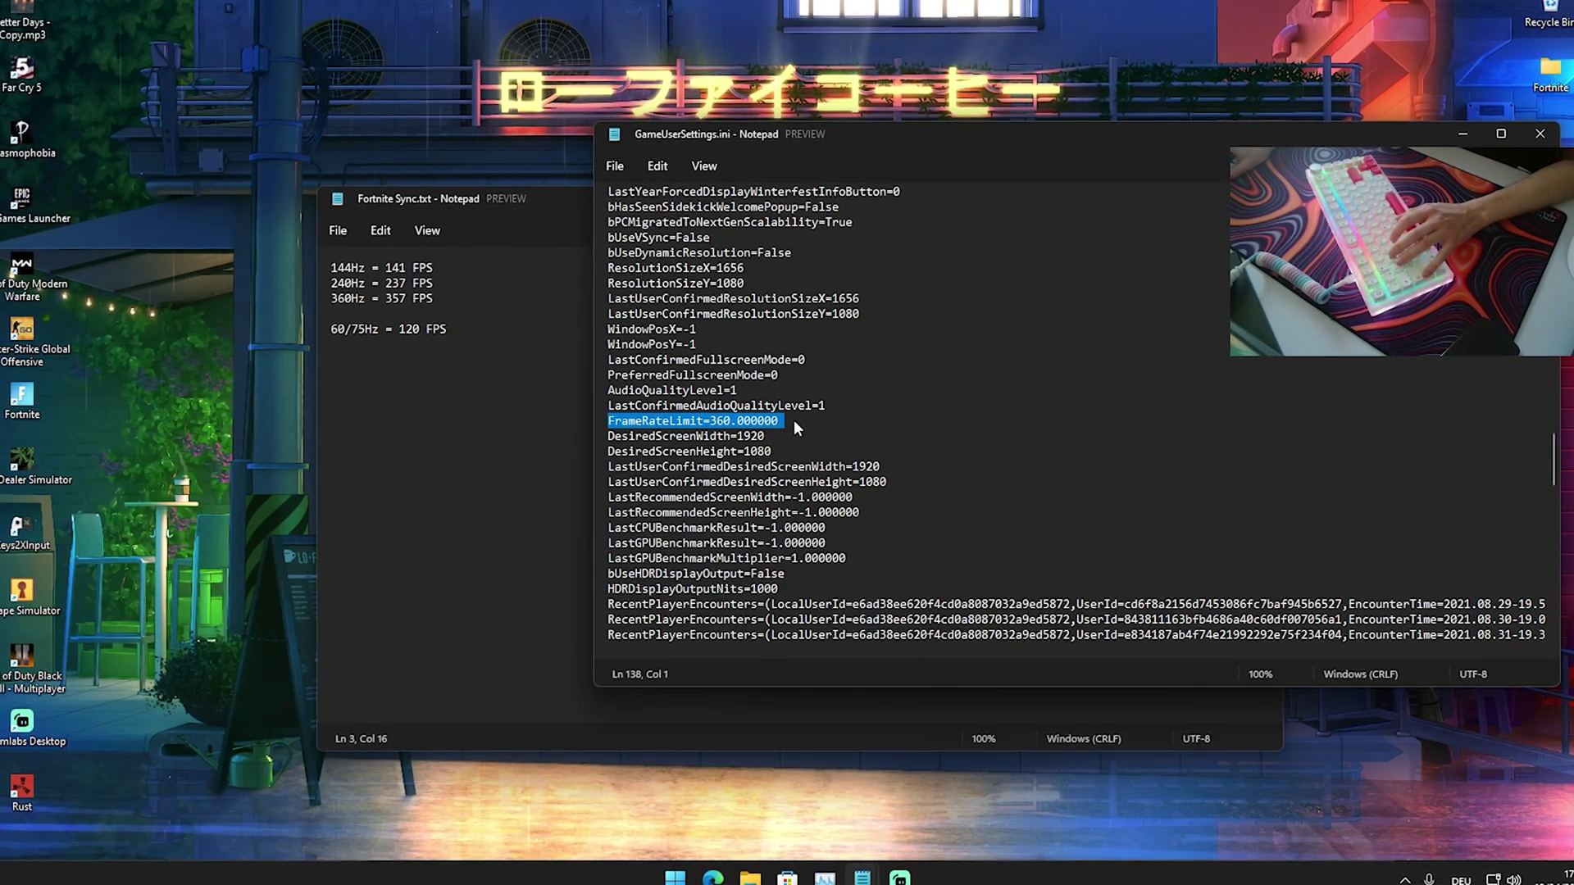
pyautogui.moveTo(793, 419); pyautogui.dragTo(710, 419)
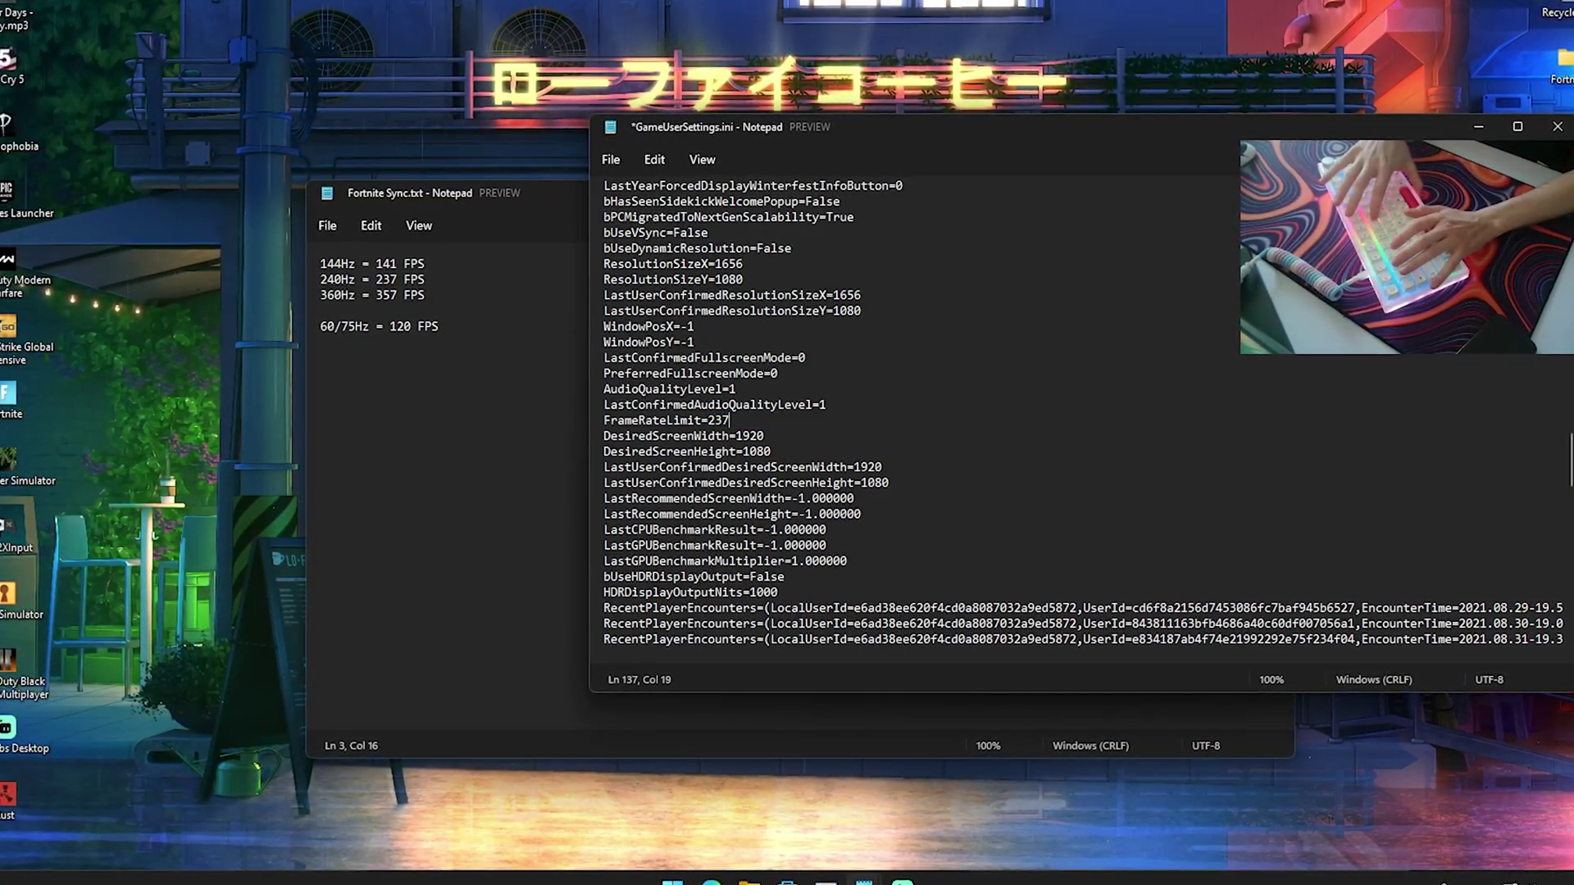
pyautogui.moveTo(604, 420); pyautogui.dragTo(773, 427)
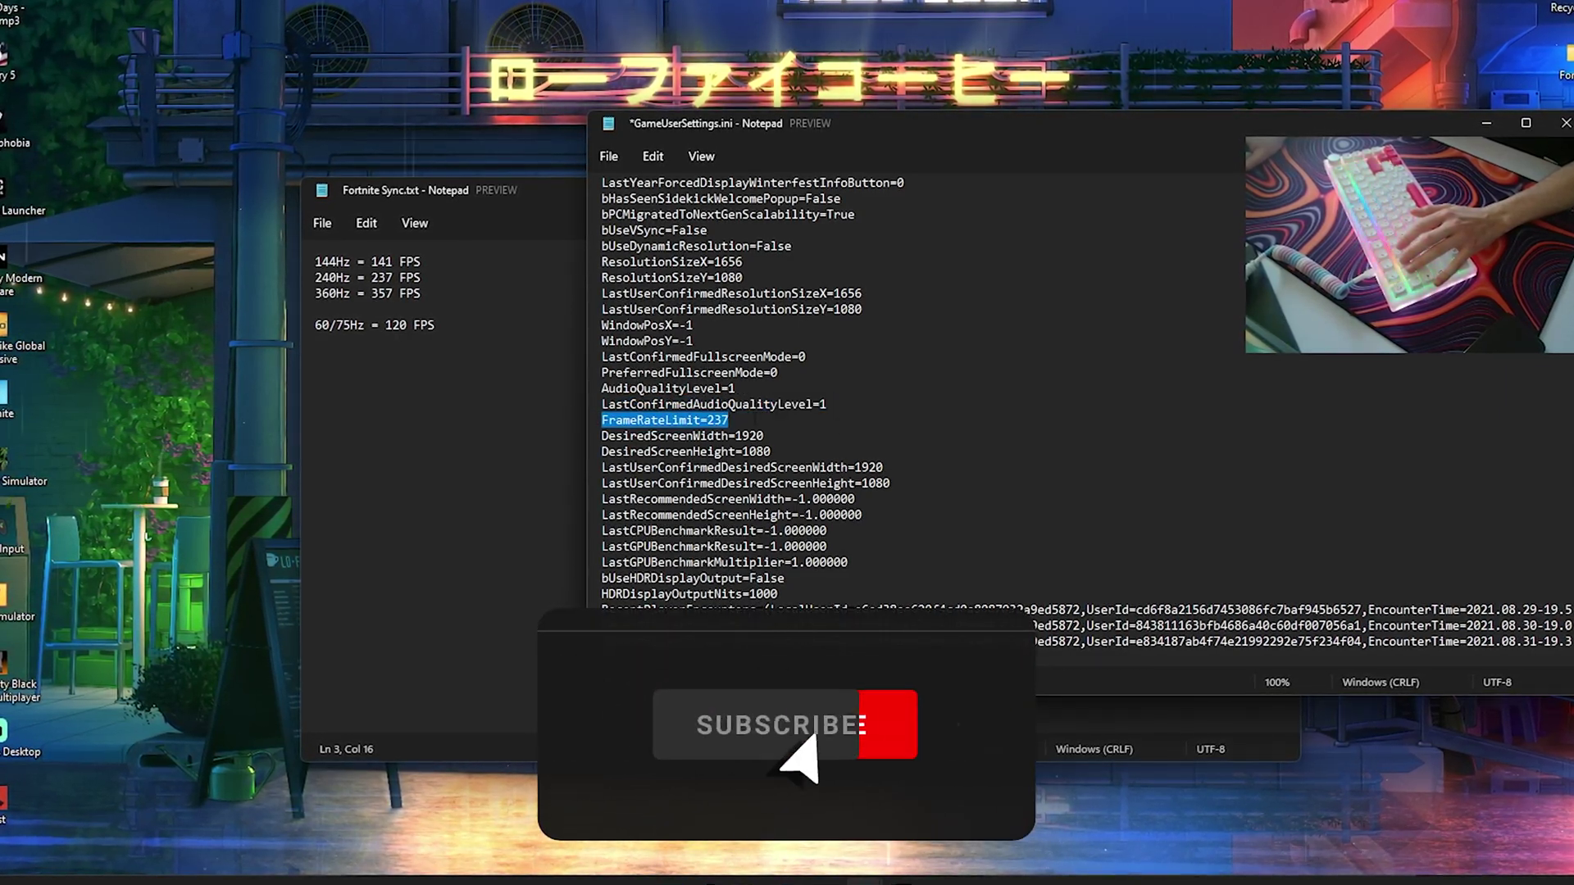
pyautogui.click(773, 425)
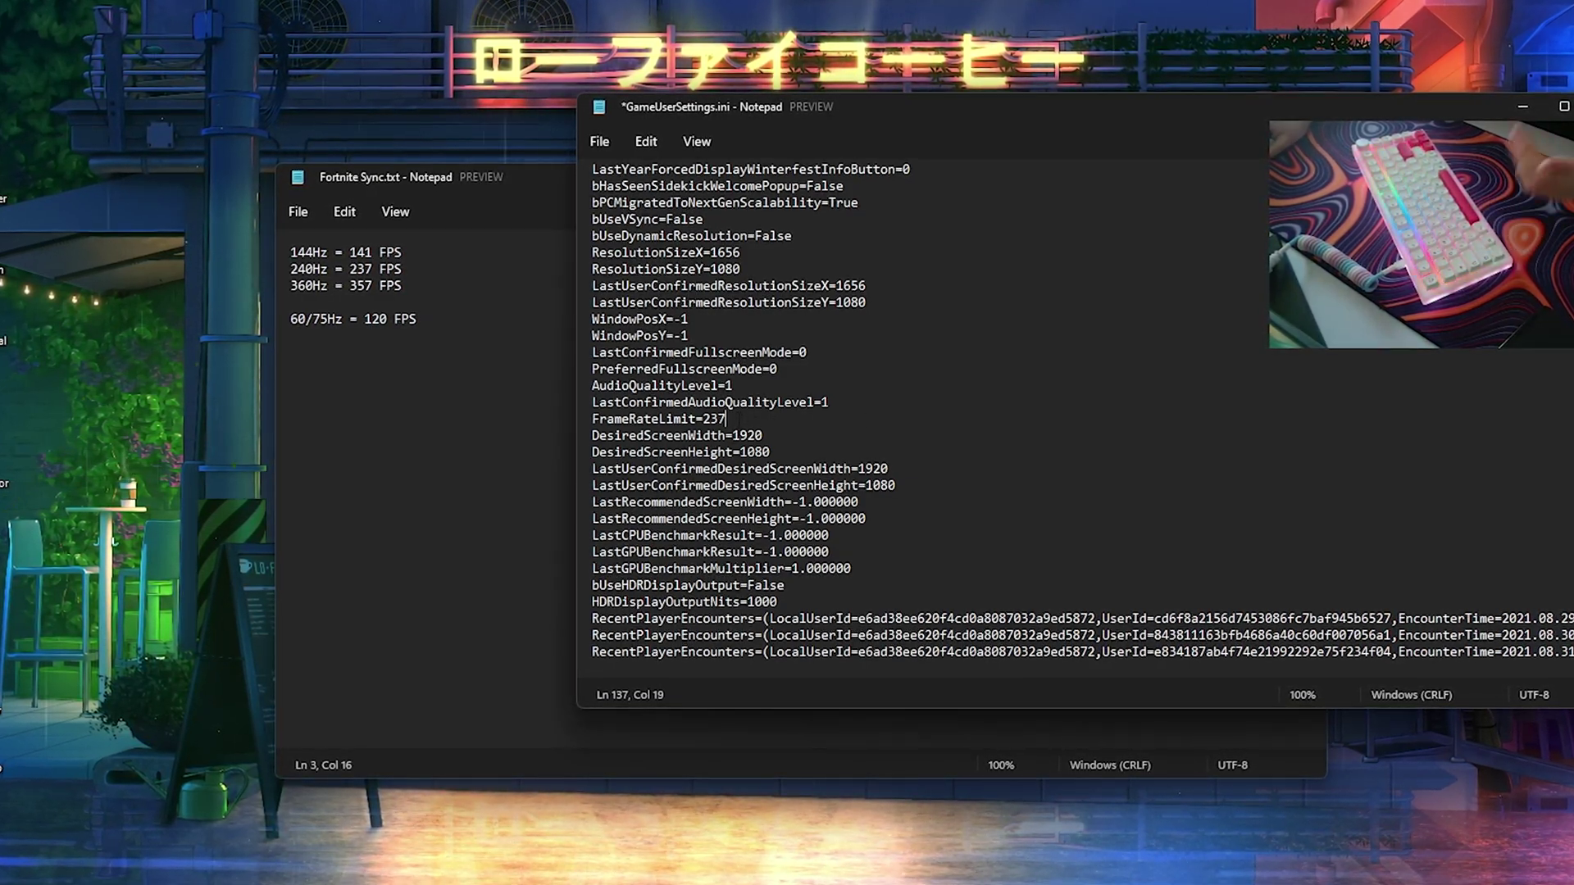
# - Save the edited GameUserSettings.ini and close Notepad
pyautogui.click(599, 140)
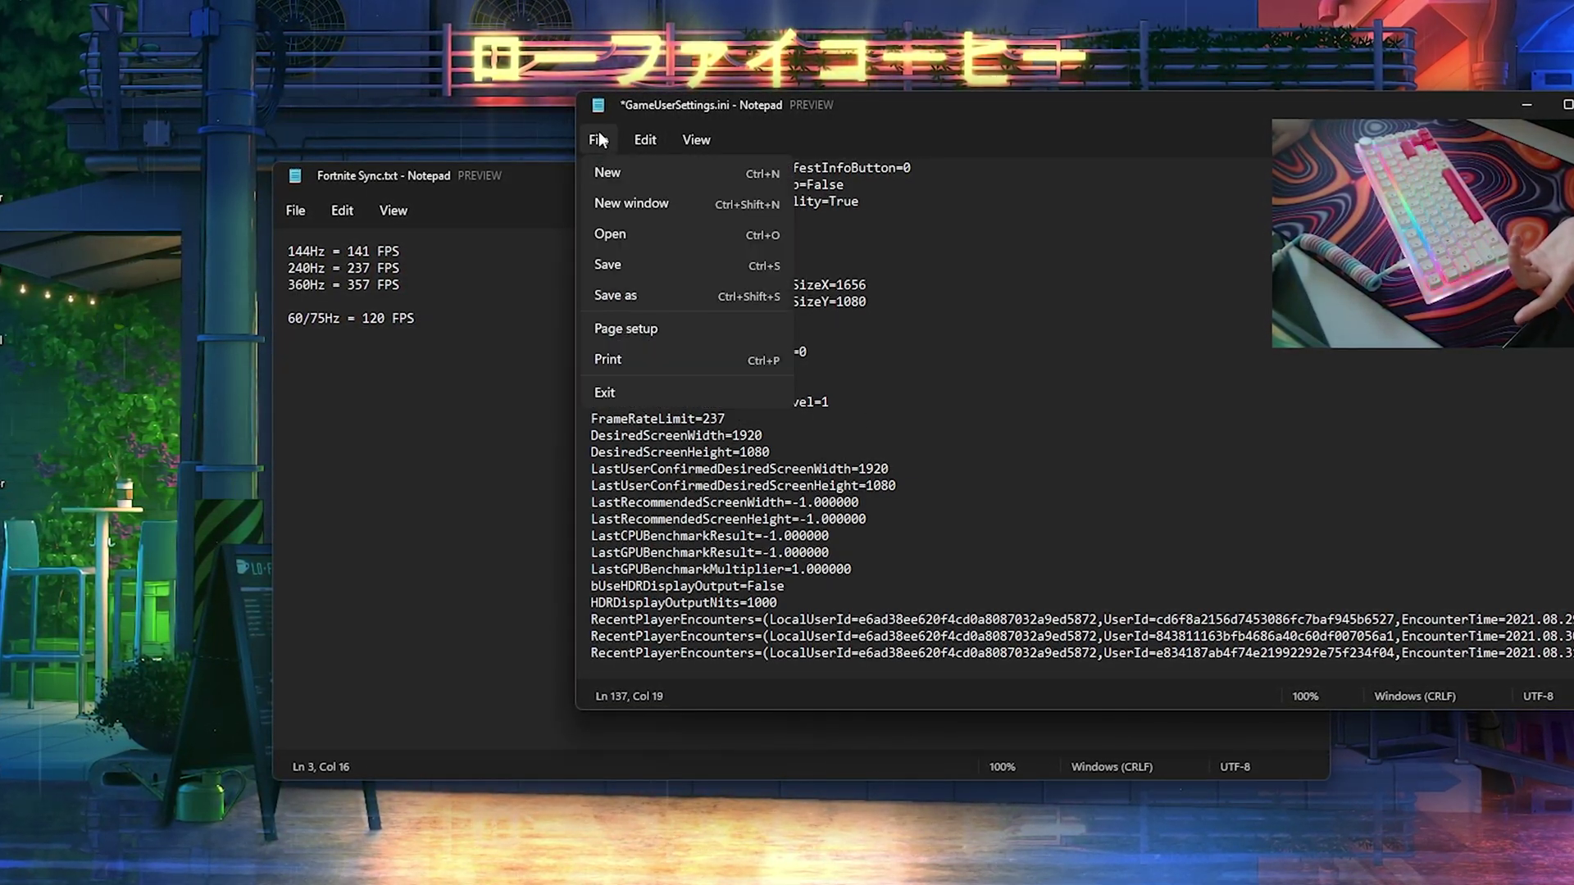
pyautogui.click(613, 262)
pyautogui.click(1573, 103)
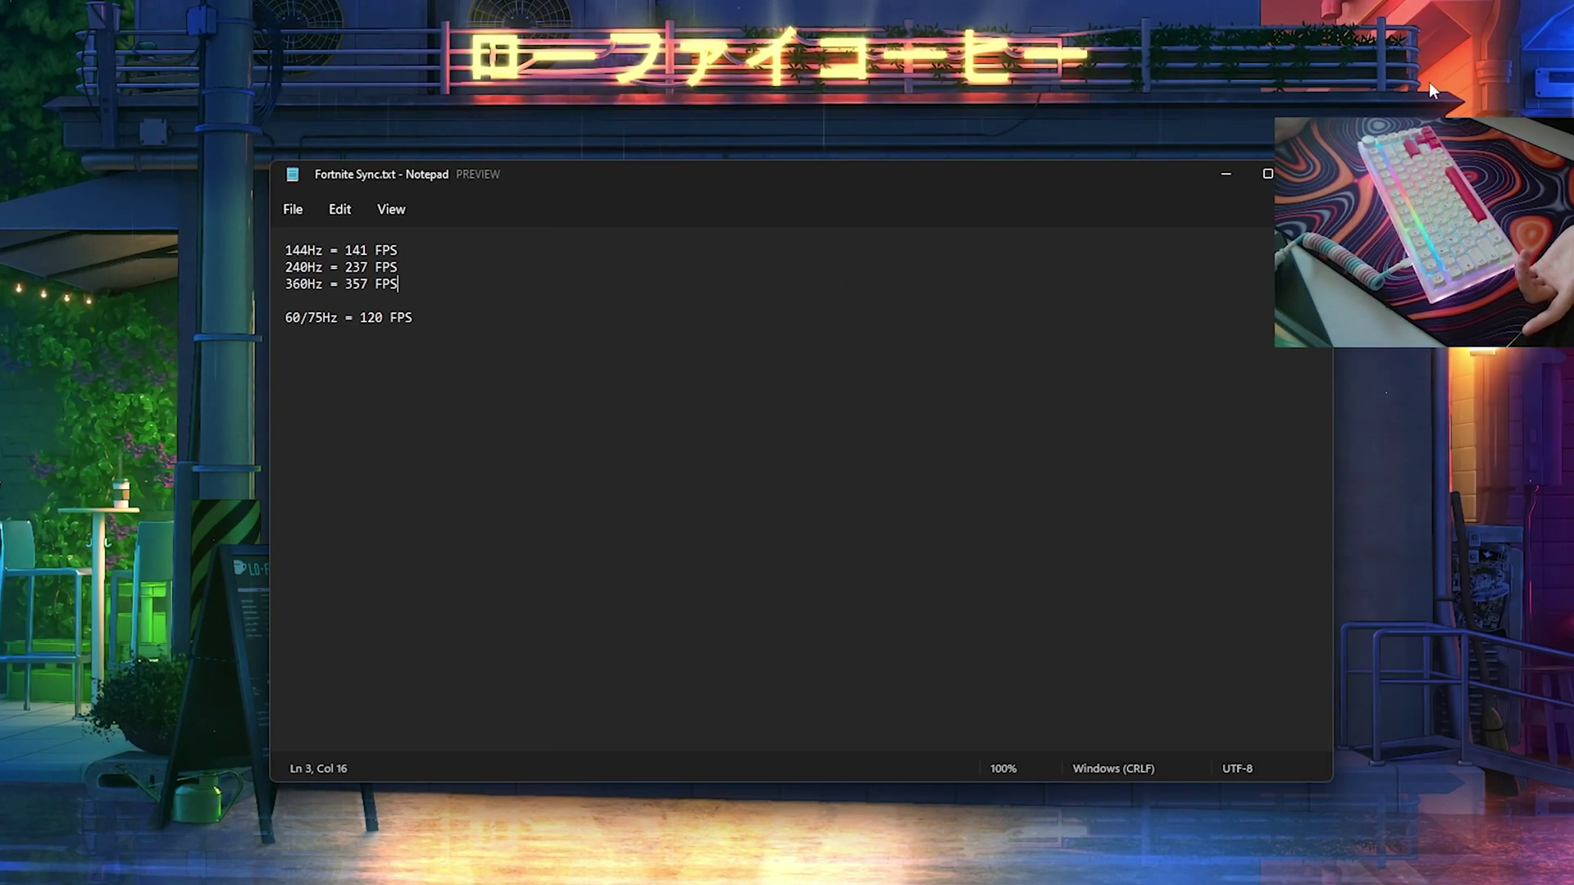
# - Tick Read-only in GameUserSettings.ini's Properties and apply it
pyautogui.click(742, 824)
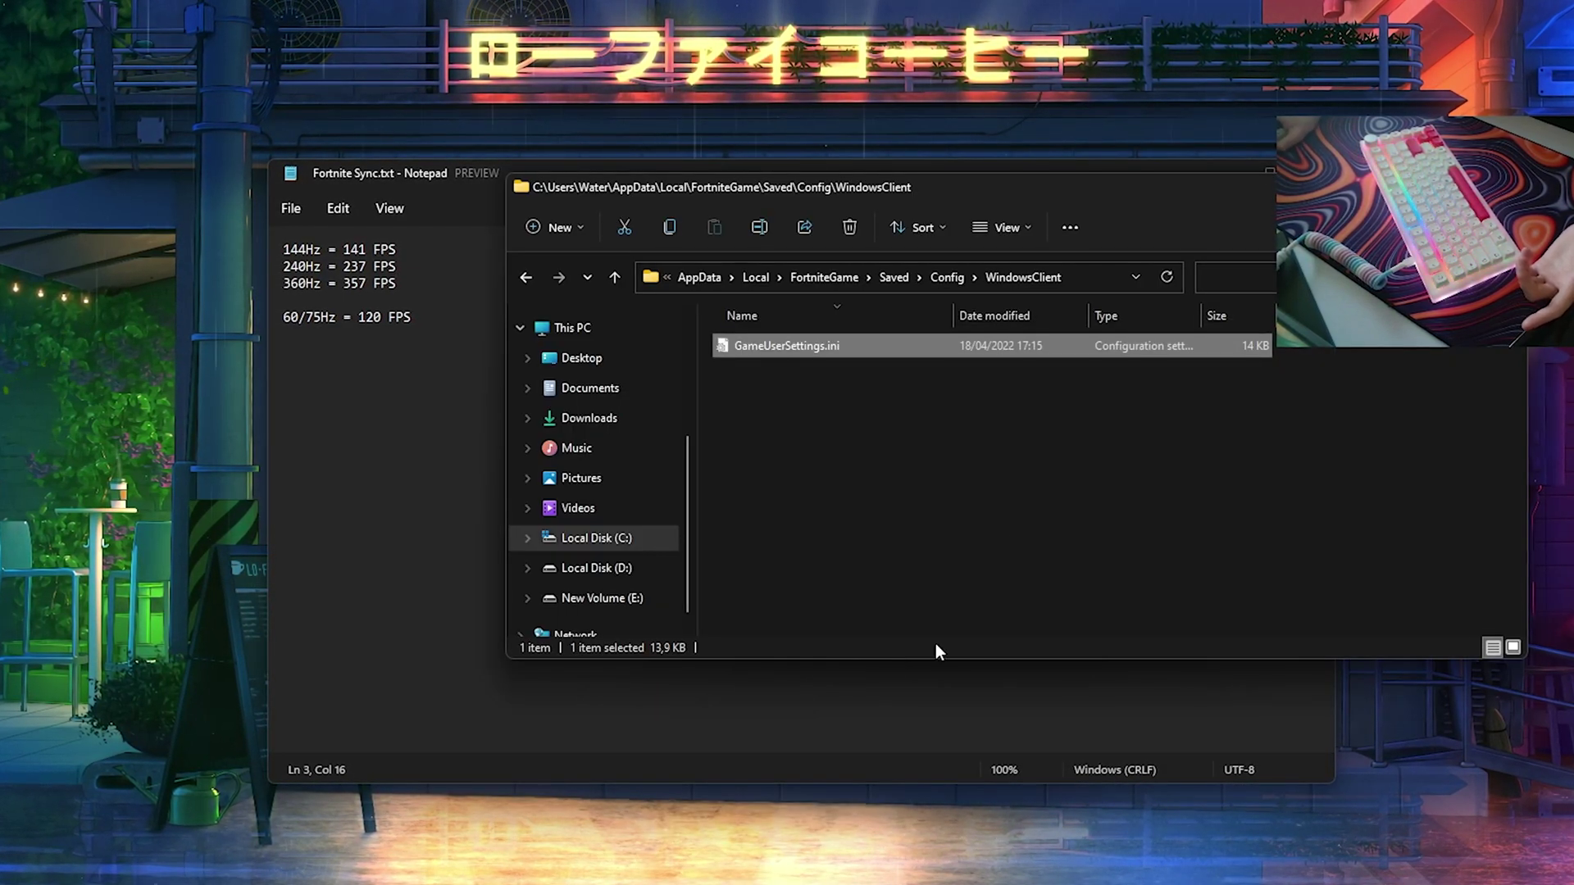
pyautogui.rightClick(755, 344)
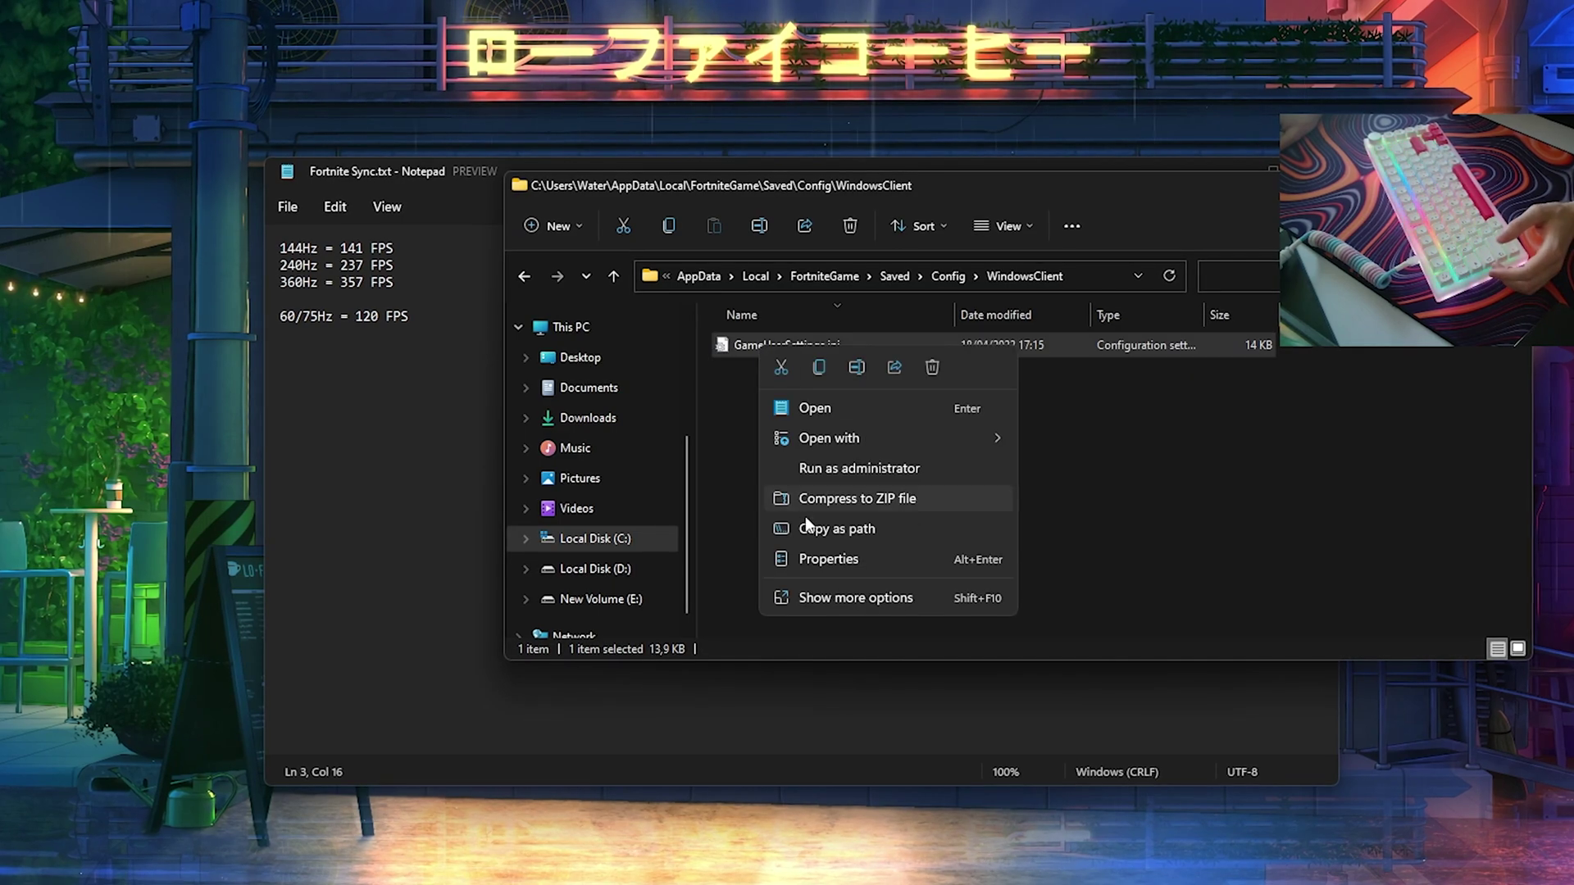
pyautogui.click(808, 559)
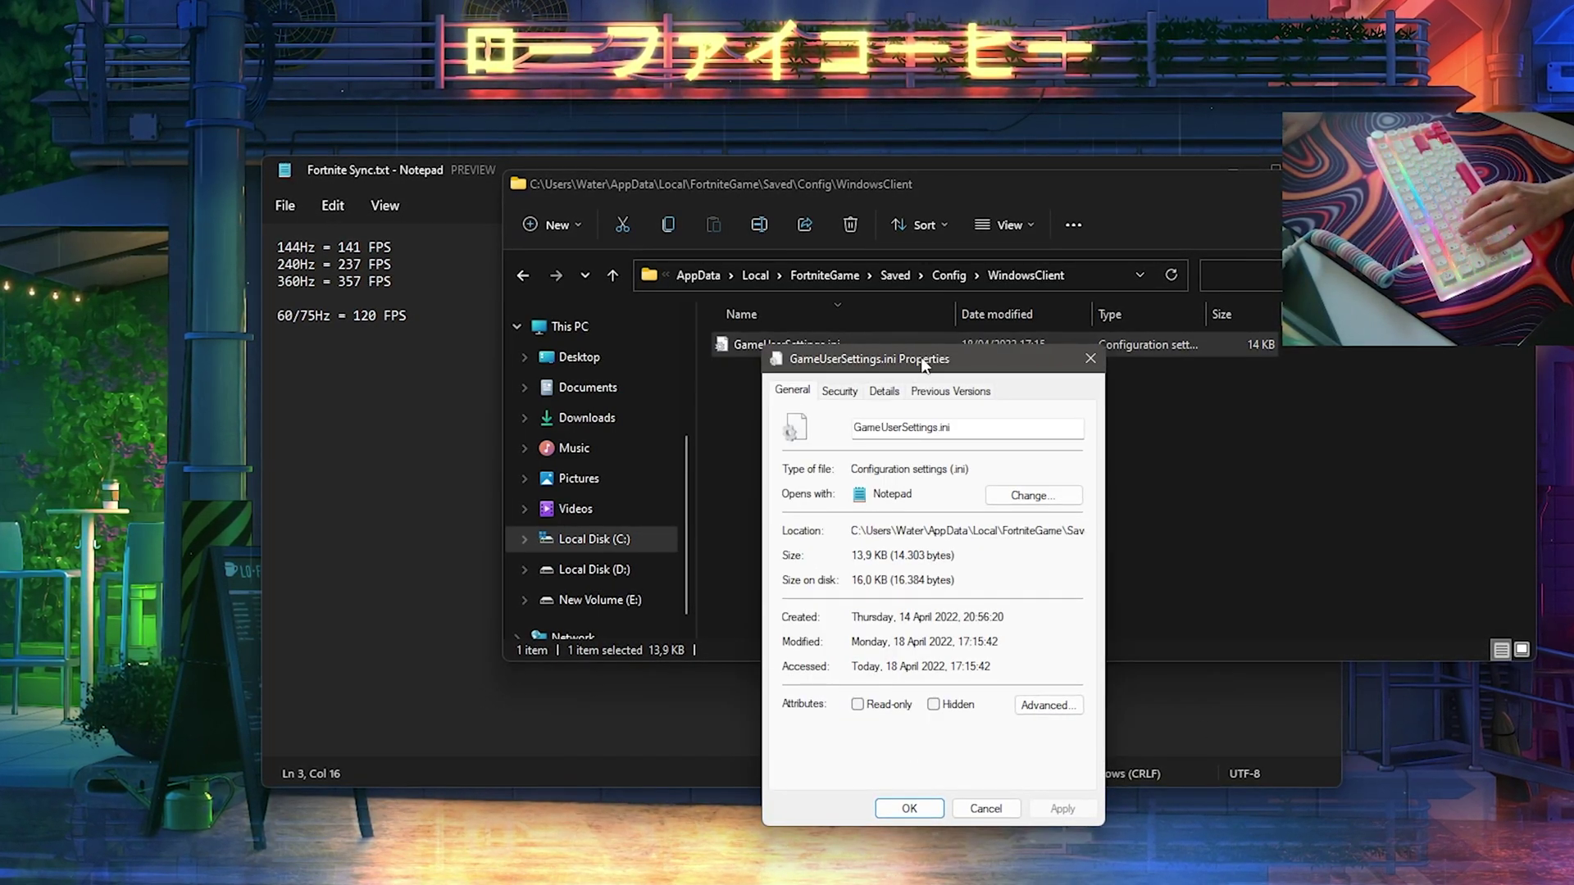
pyautogui.moveTo(924, 364); pyautogui.dragTo(753, 111)
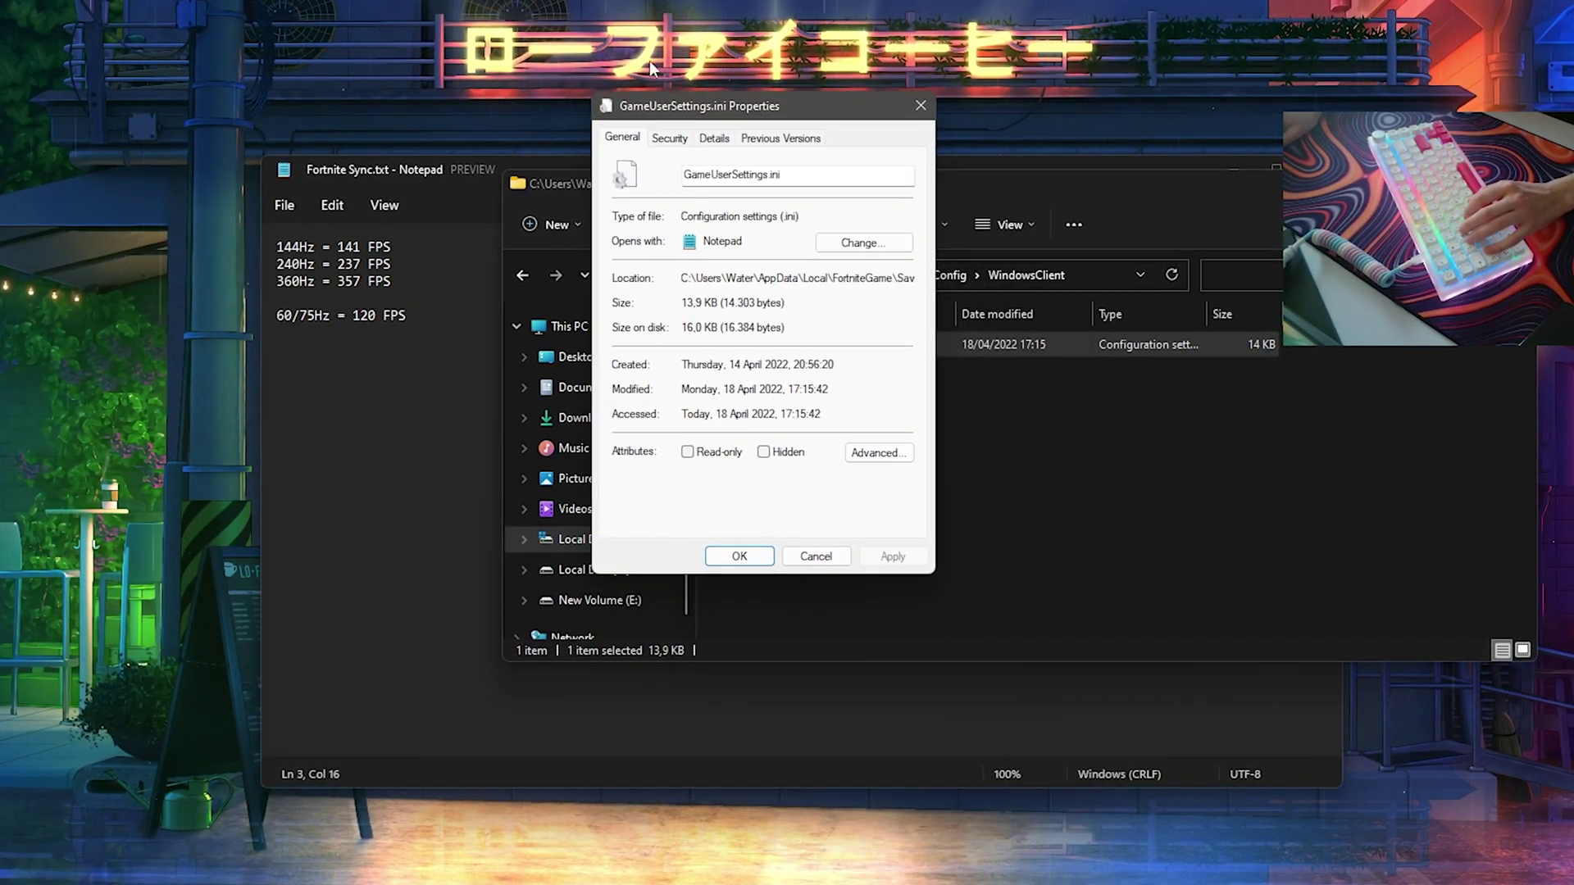
pyautogui.click(688, 453)
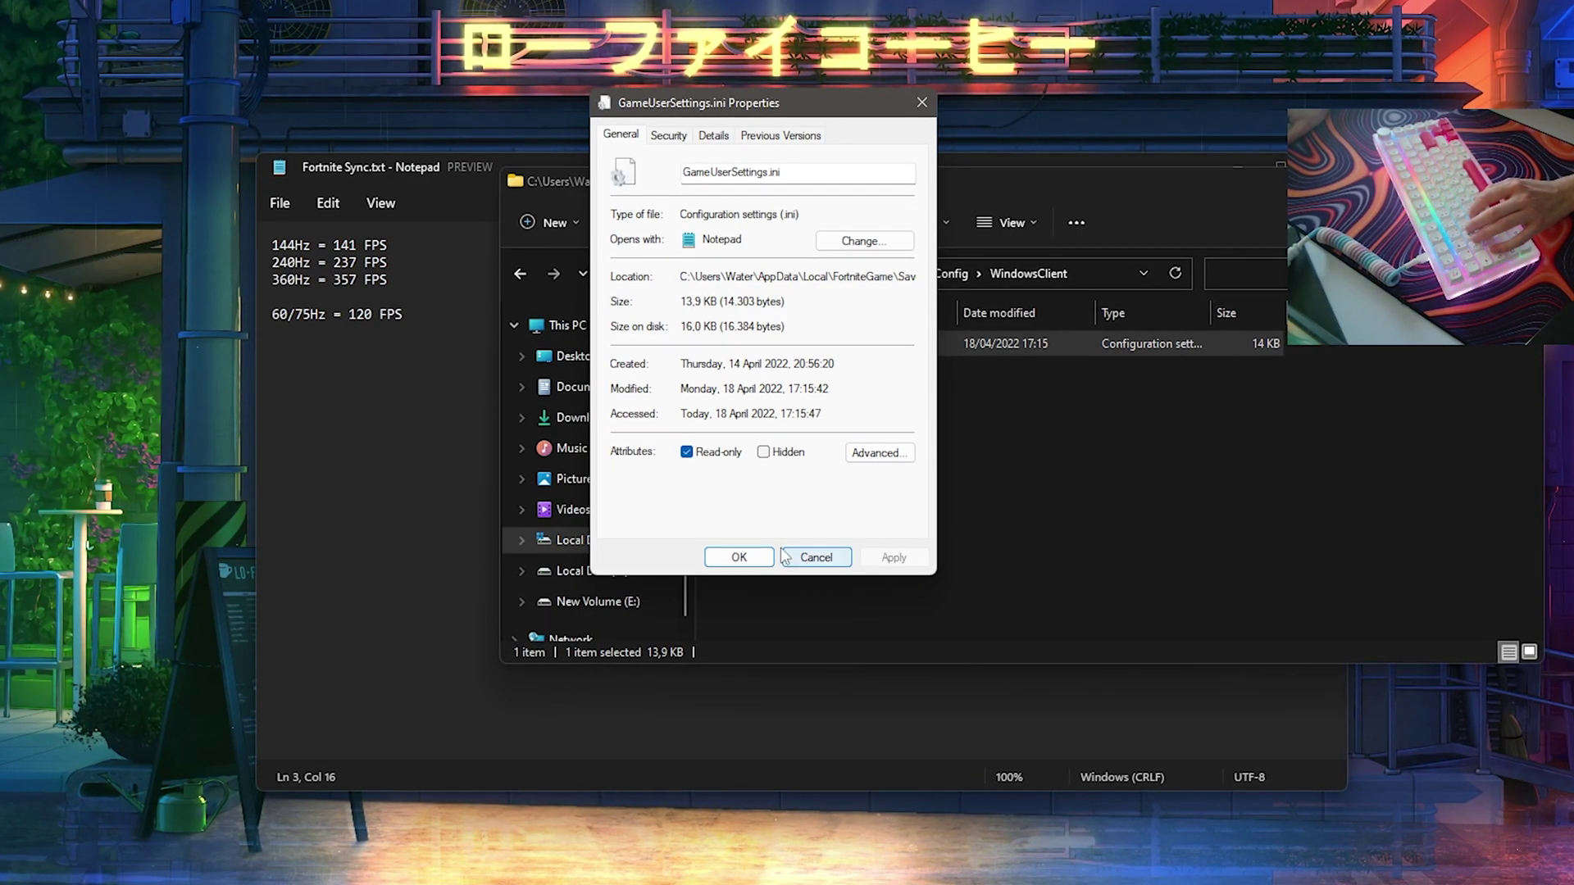
pyautogui.click(741, 557)
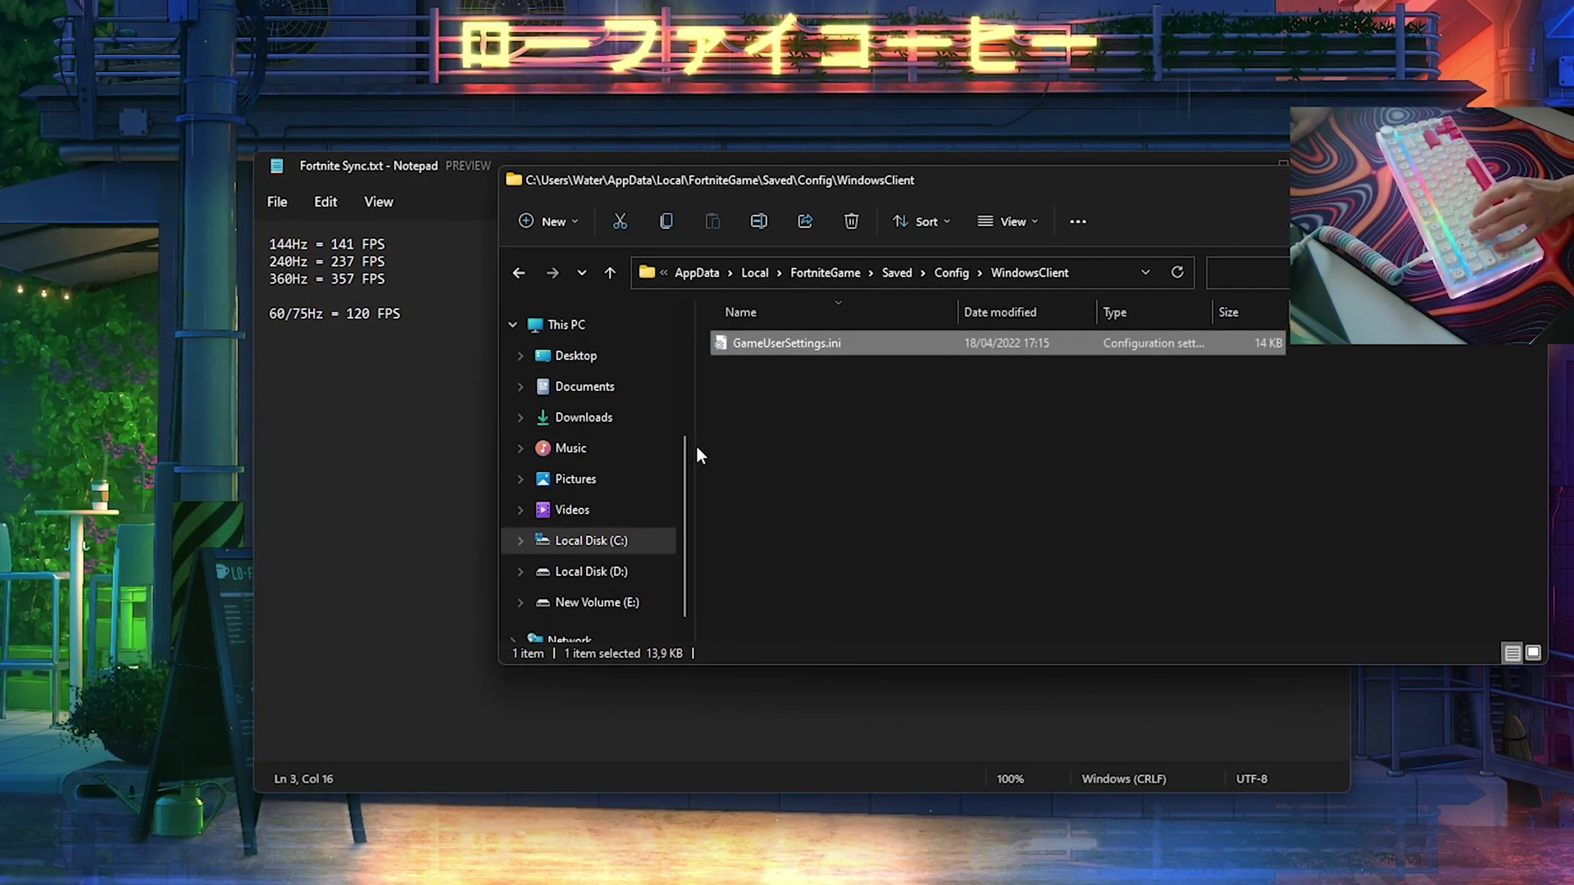
# - Close File Explorer and open the Nvidia Control Panel settings article in Chrome
pyautogui.hotkey('alt', 'F4')
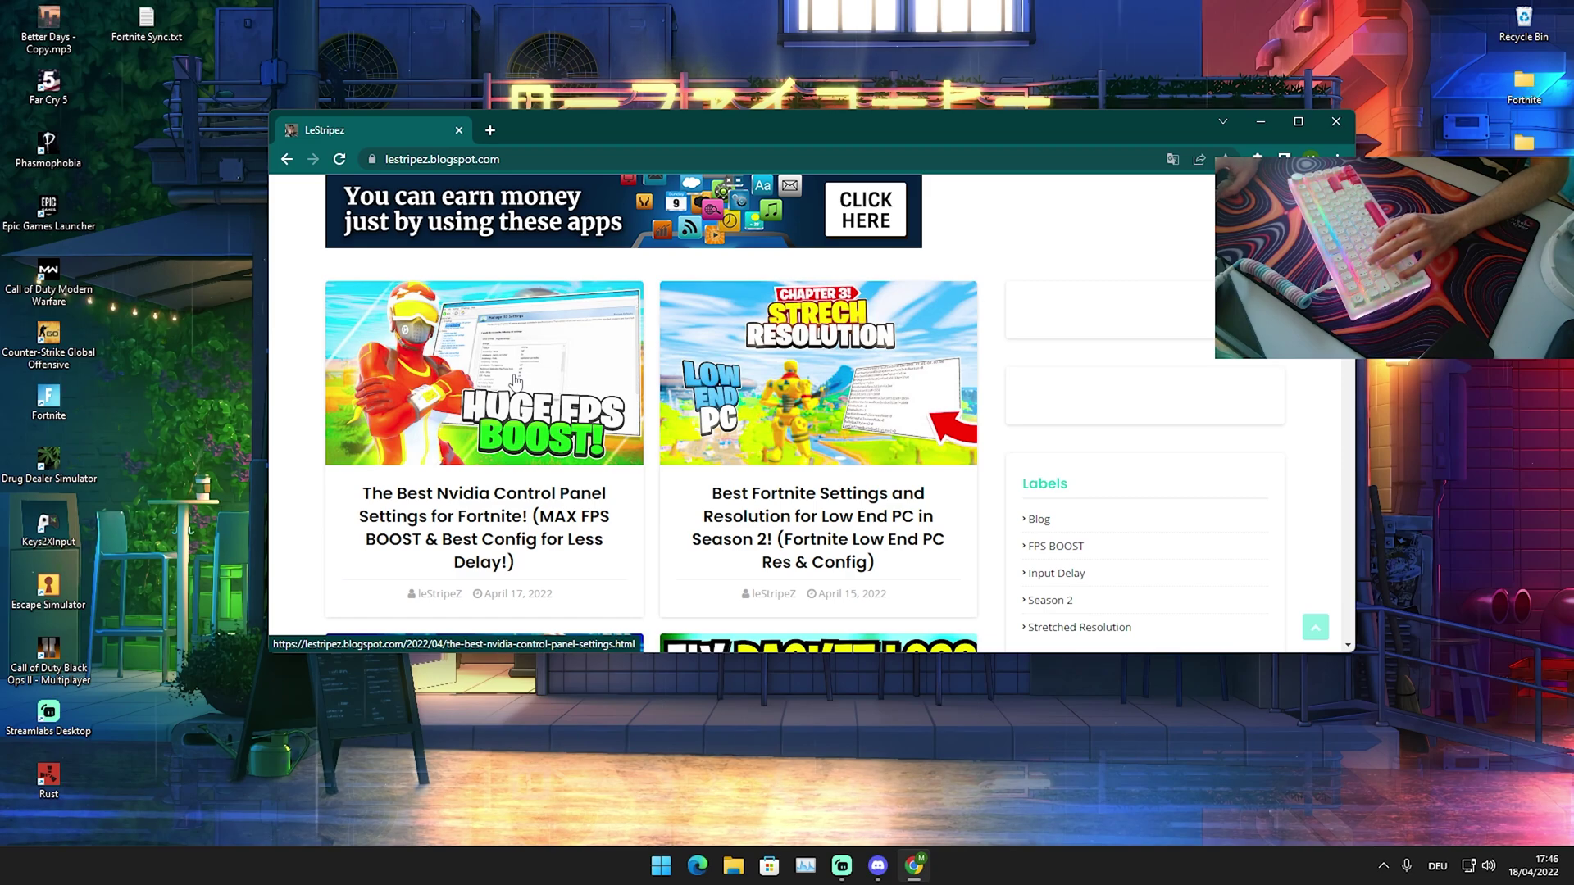
pyautogui.click(517, 381)
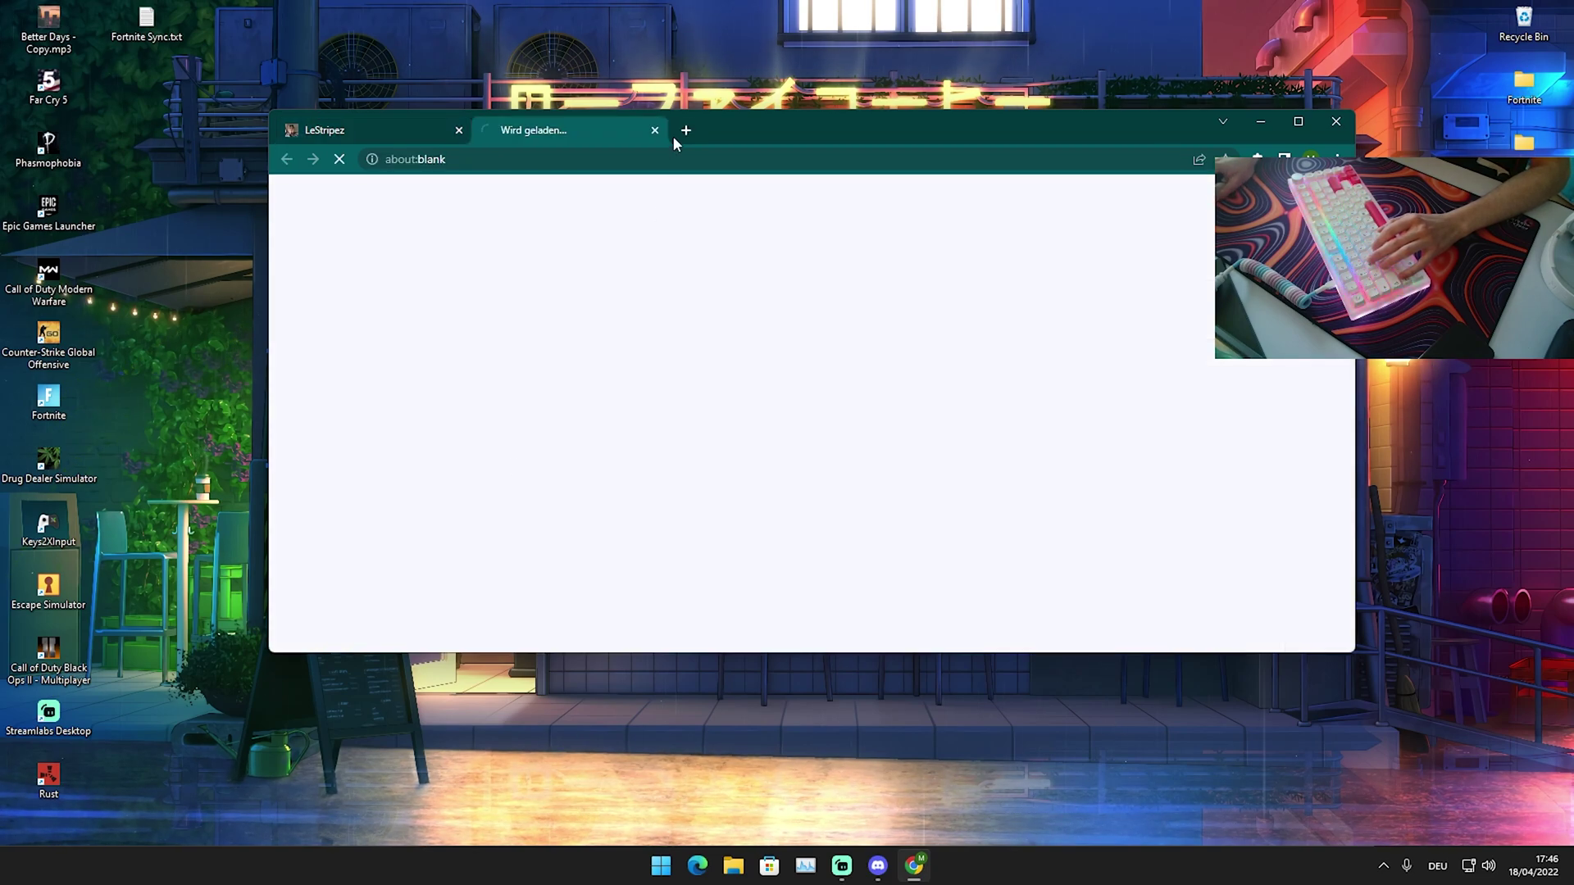
pyautogui.click(653, 130)
pyautogui.click(455, 515)
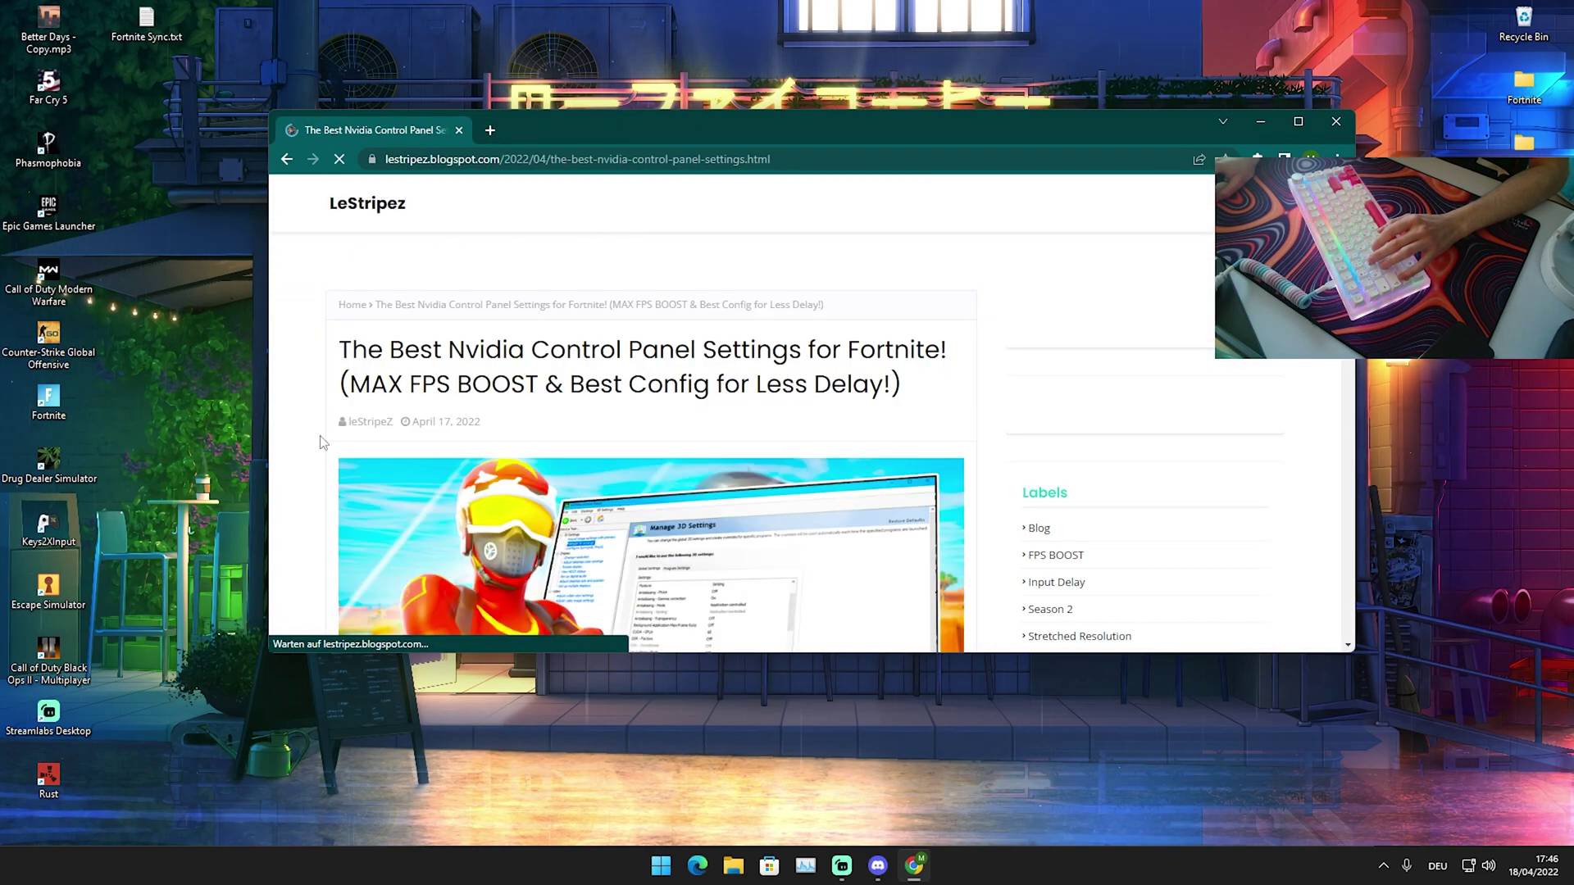
pyautogui.scroll(-5, 732, 392)
pyautogui.scroll(-4, 721, 381)
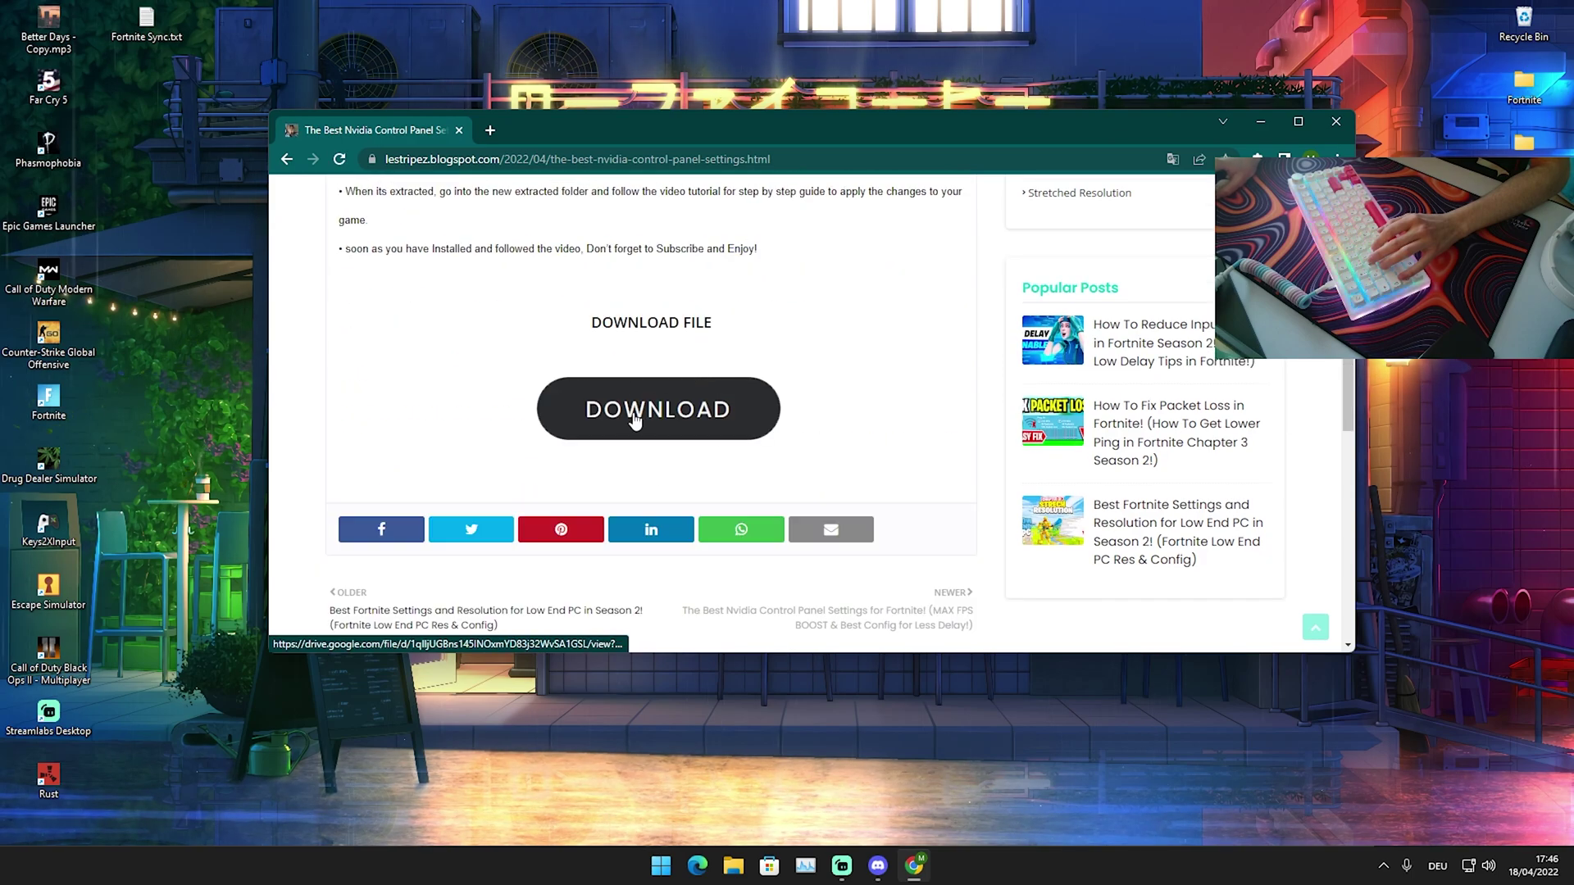
# - Follow the article's DOWNLOAD link past a pop-up tab to the settings zip, then close Chrome
pyautogui.click(680, 414)
pyautogui.click(655, 130)
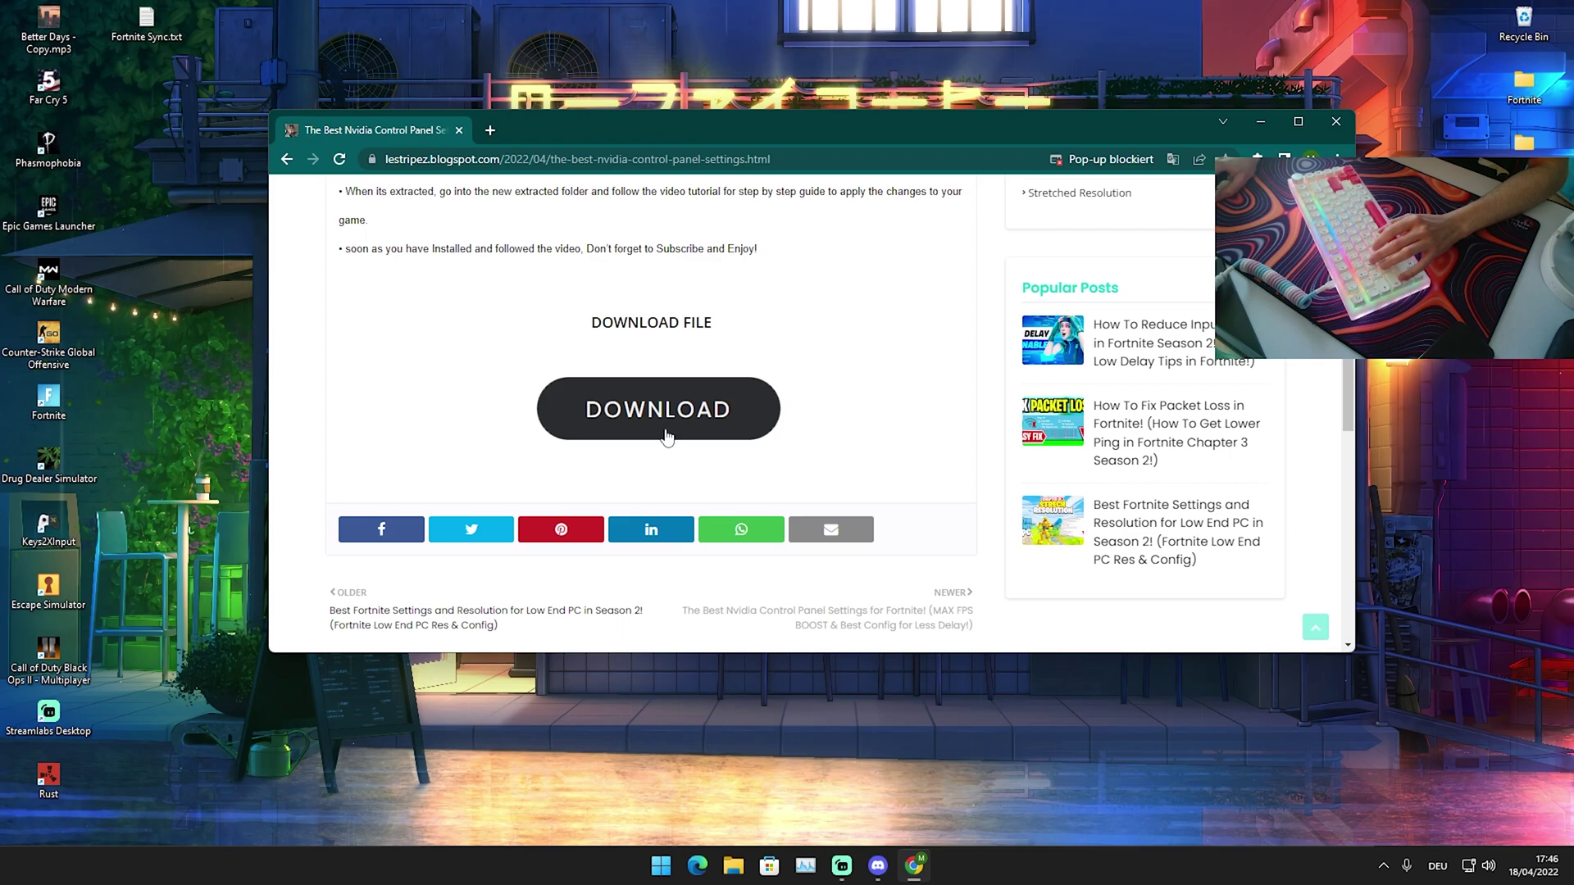
pyautogui.click(656, 400)
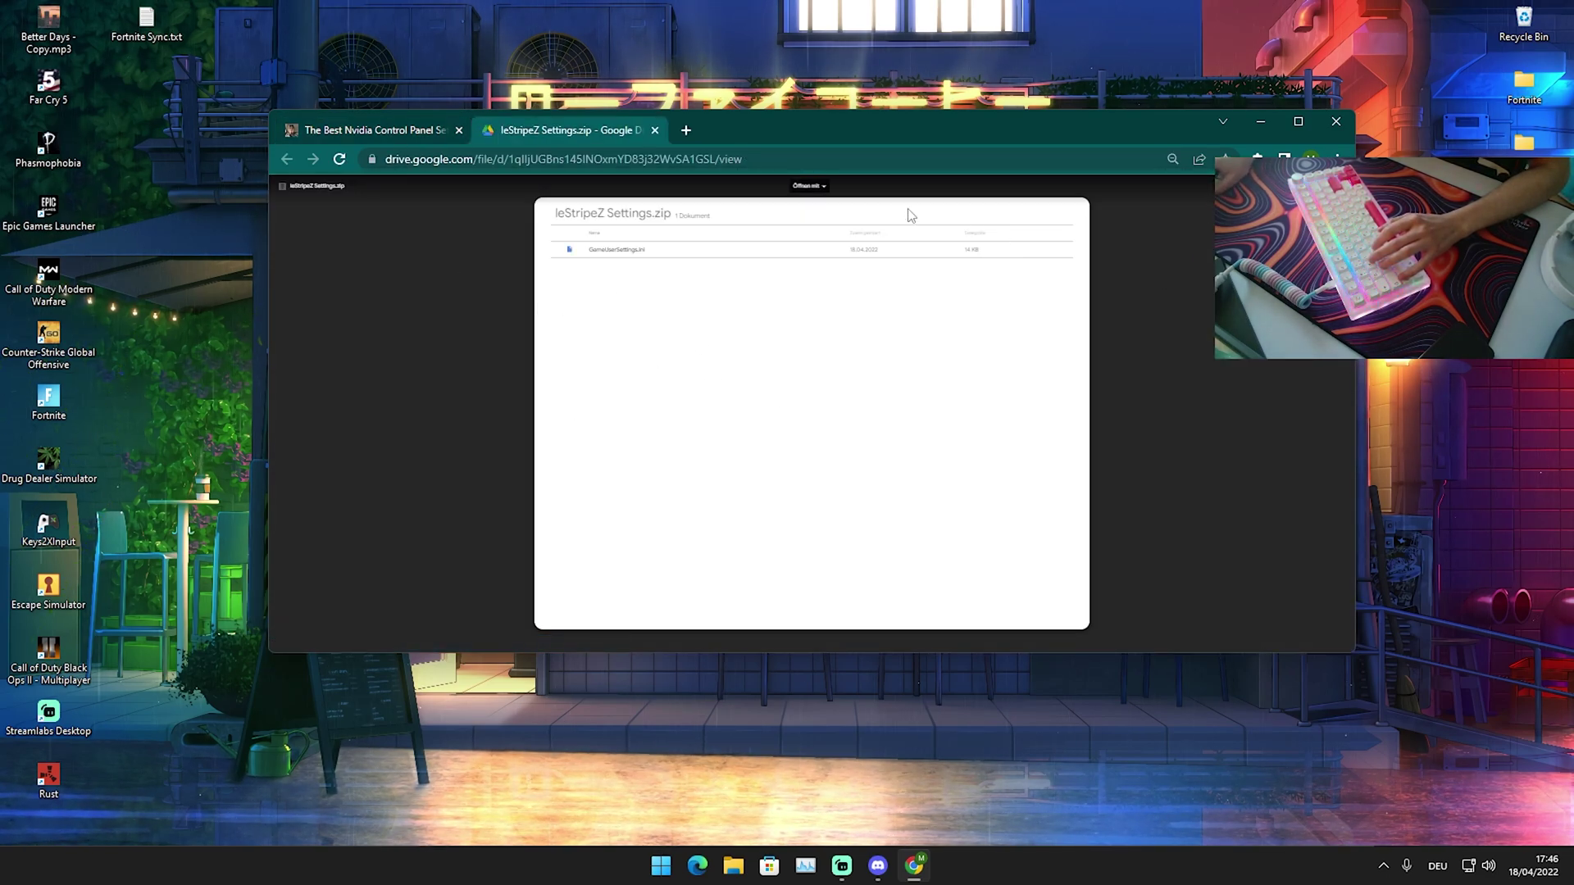
pyautogui.click(1349, 125)
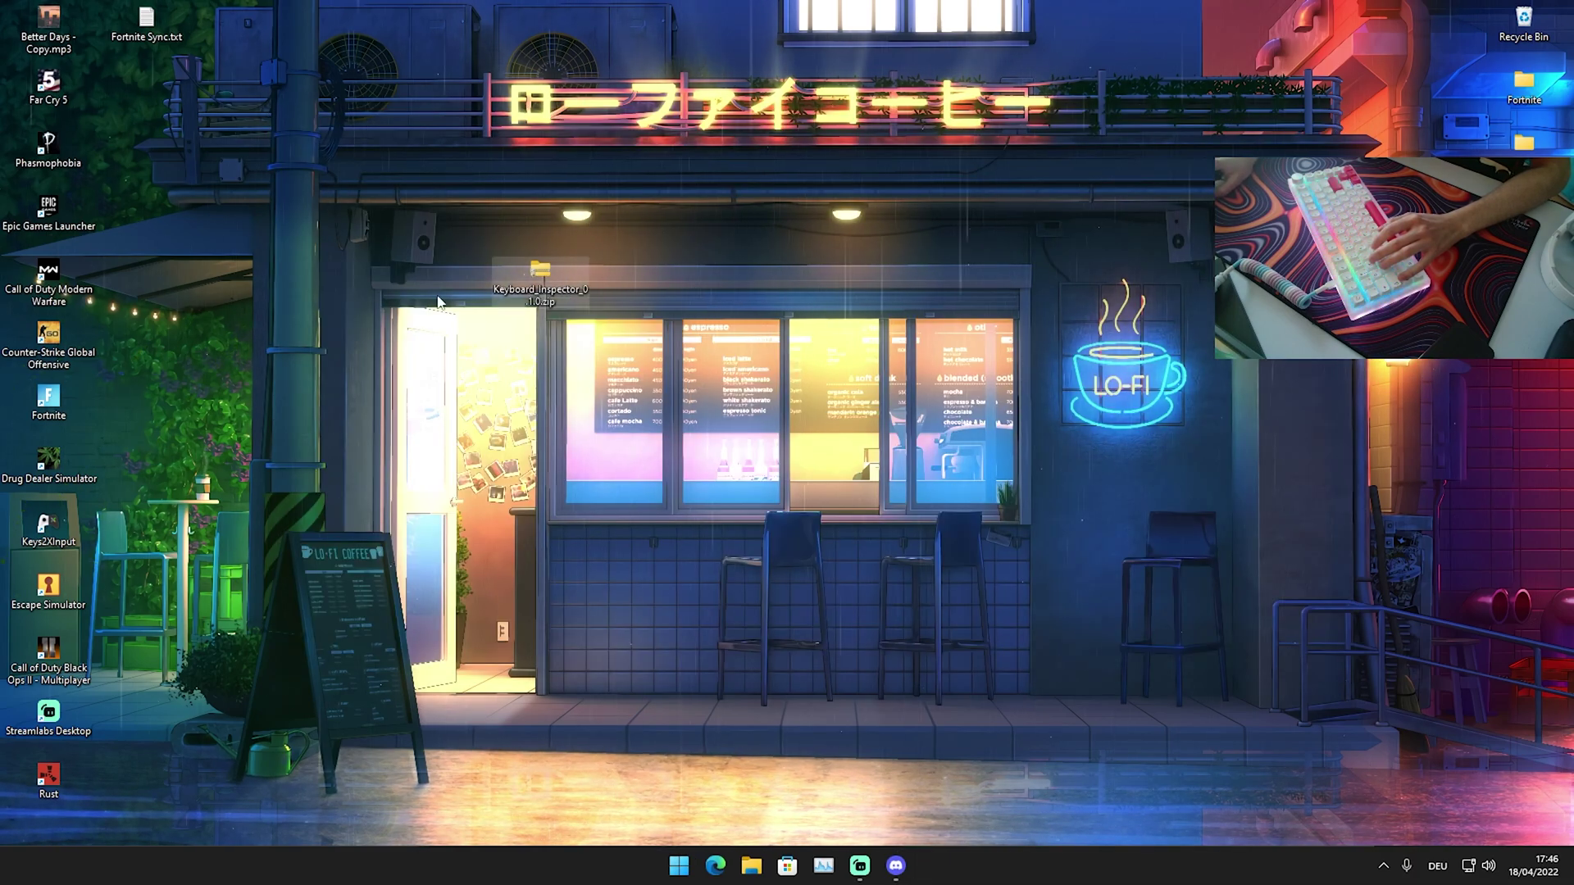
# - Copy the Keyboard Inspector 0.1.0 folder from Keyboard_Inspector_0.1.0.zip onto the desktop
pyautogui.doubleClick(542, 283)
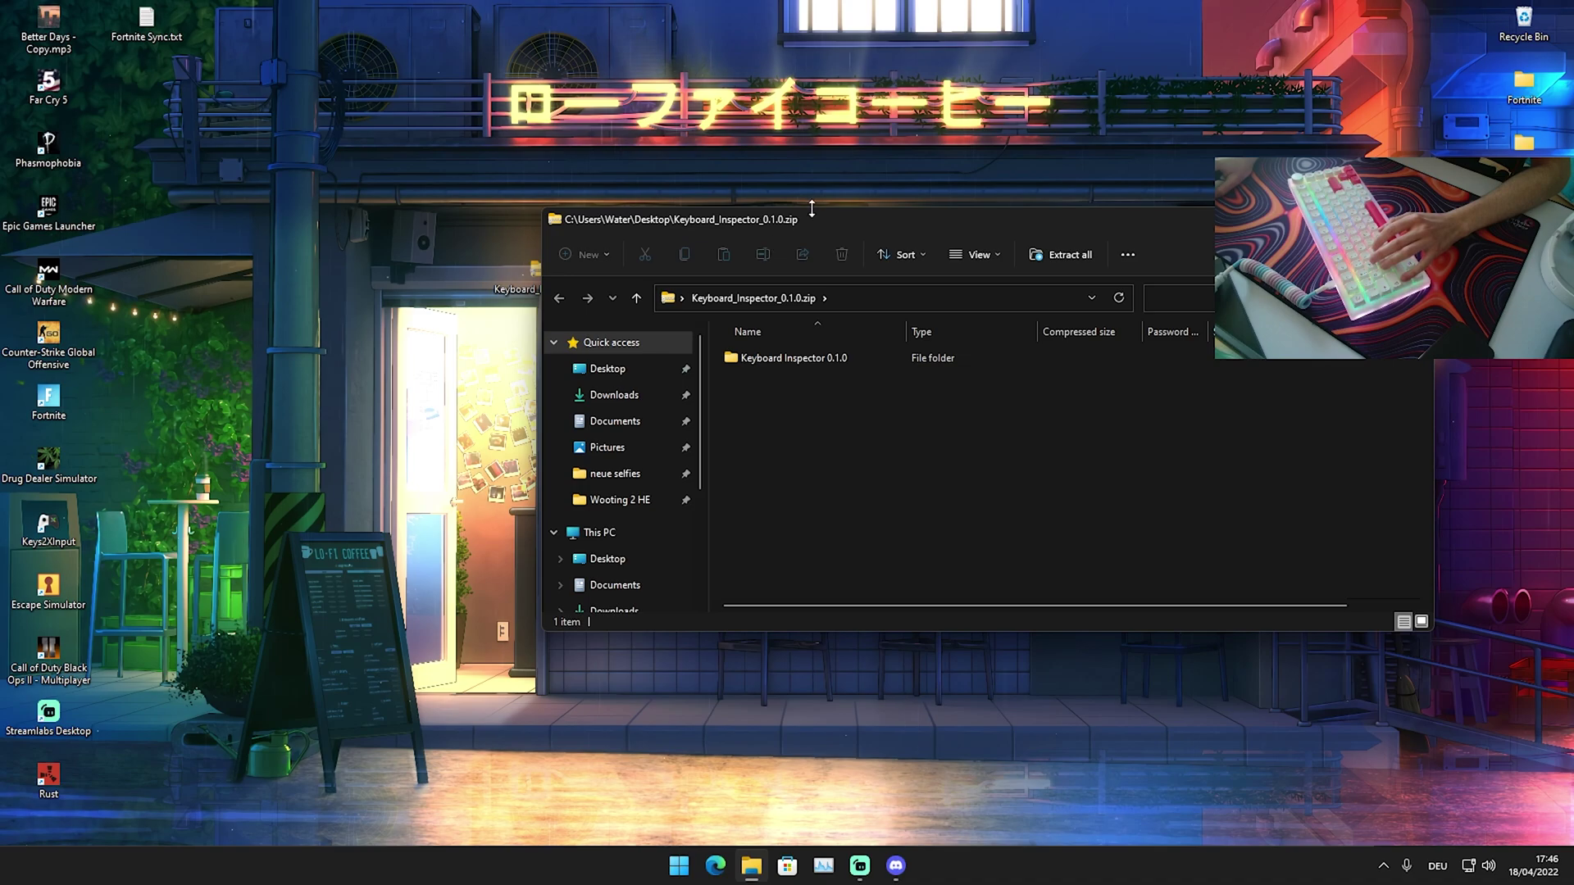
pyautogui.moveTo(812, 210); pyautogui.dragTo(1032, 153)
pyautogui.moveTo(1017, 301); pyautogui.dragTo(624, 298)
# - Close the archive and launch Keyboard Inspector.exe from the extracted desktop folder
pyautogui.doubleClick(1064, 163)
pyautogui.hotkey('alt', 'F4')
pyautogui.doubleClick(630, 294)
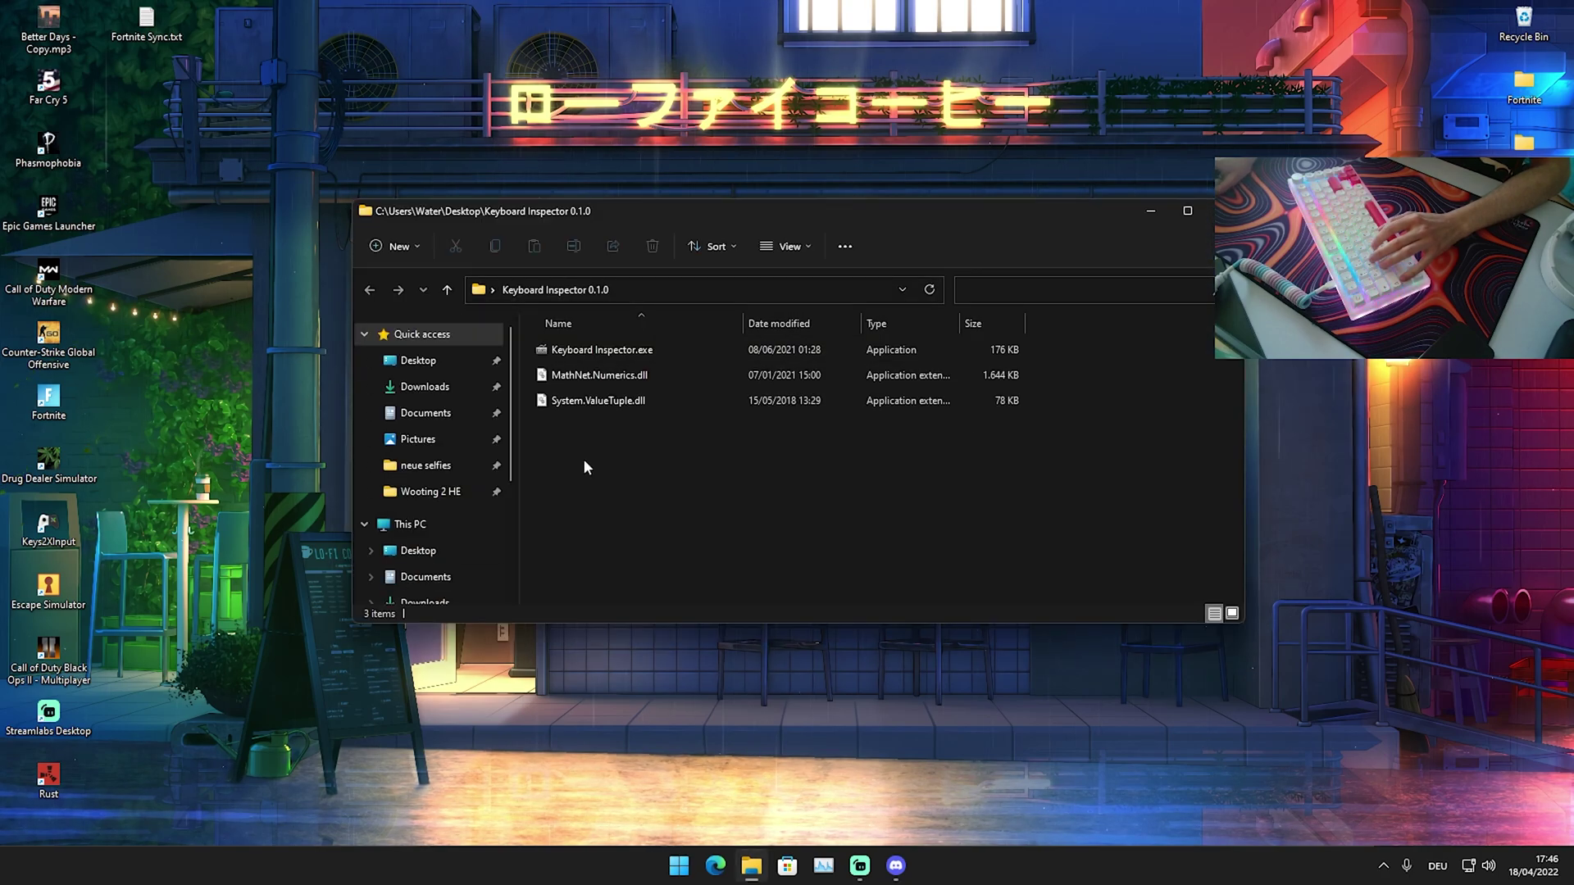
pyautogui.doubleClick(565, 351)
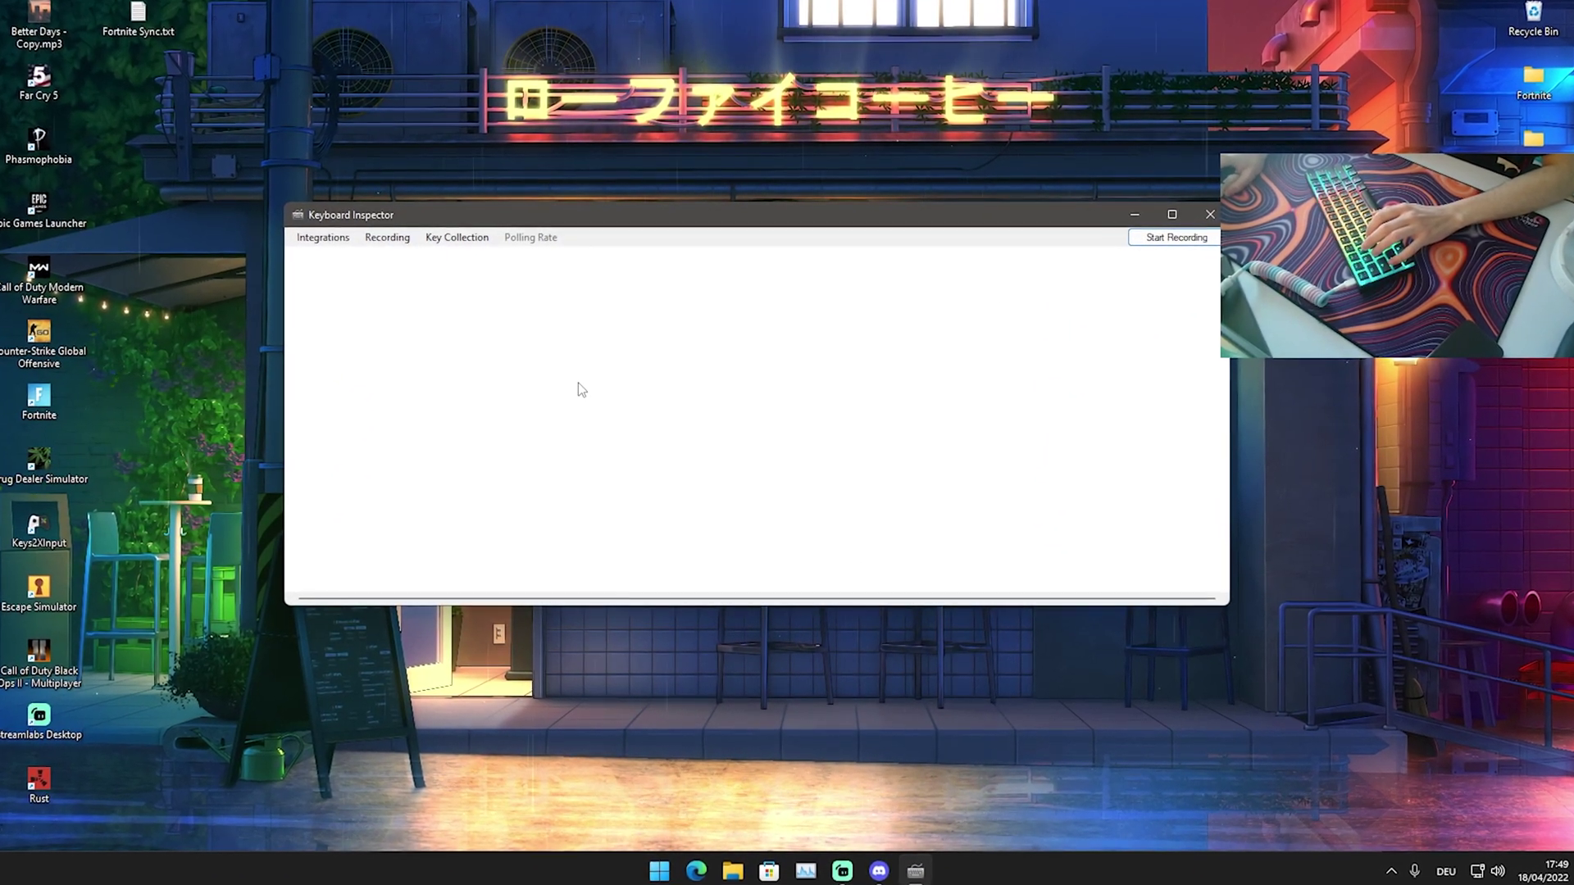
# - Record a roughly 10.5-second typing sample on the first keyboard and analyze its polling rate: 'Definitely 1000Hz!'
pyautogui.press('alt')
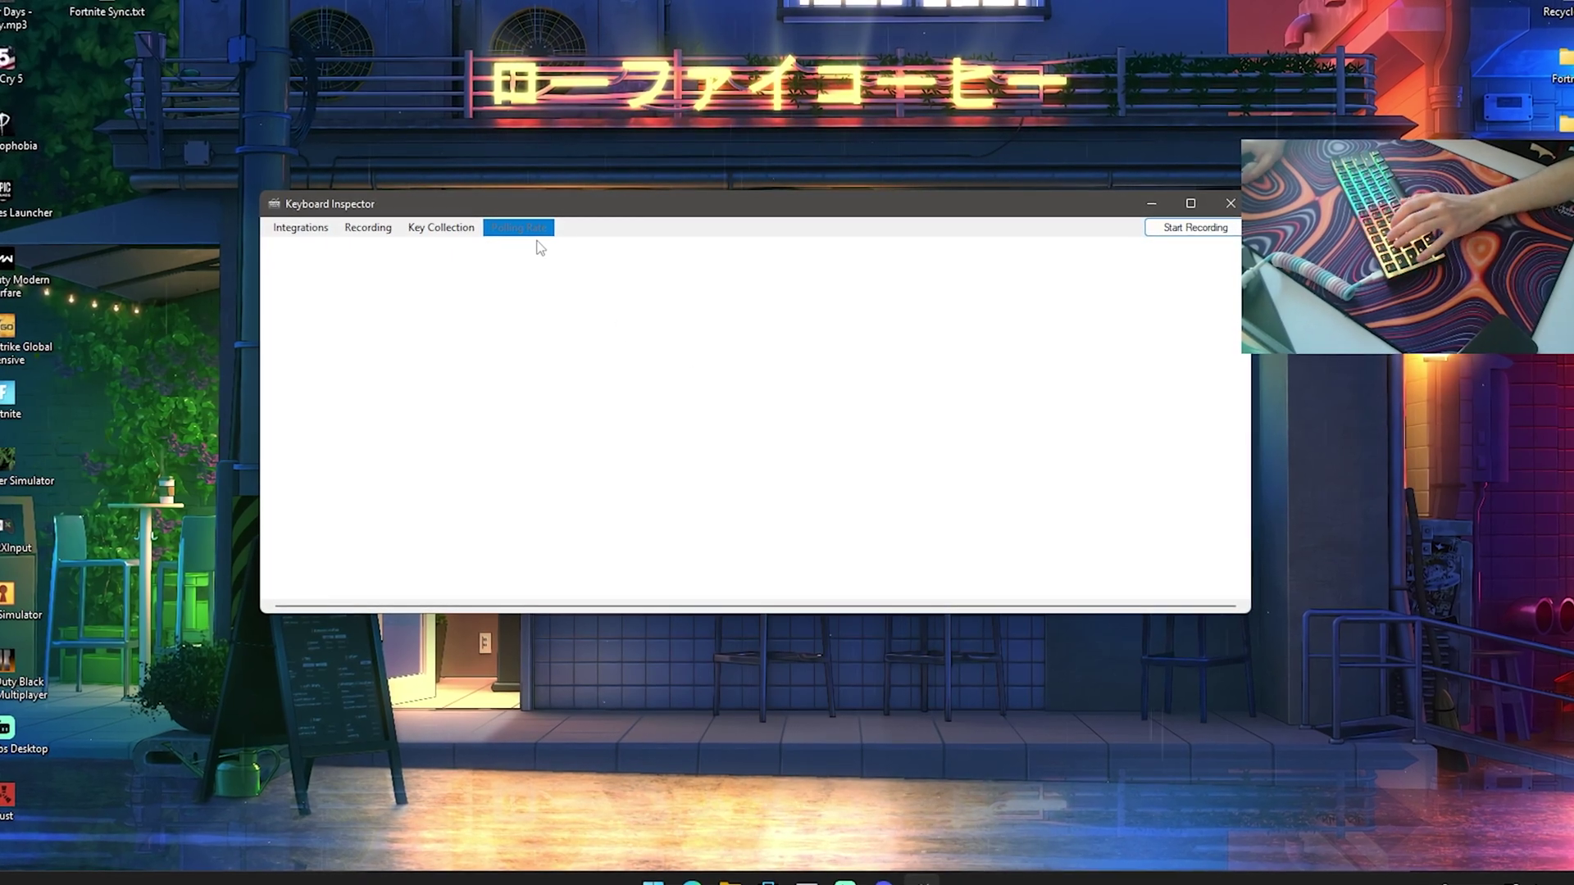
pyautogui.click(1192, 232)
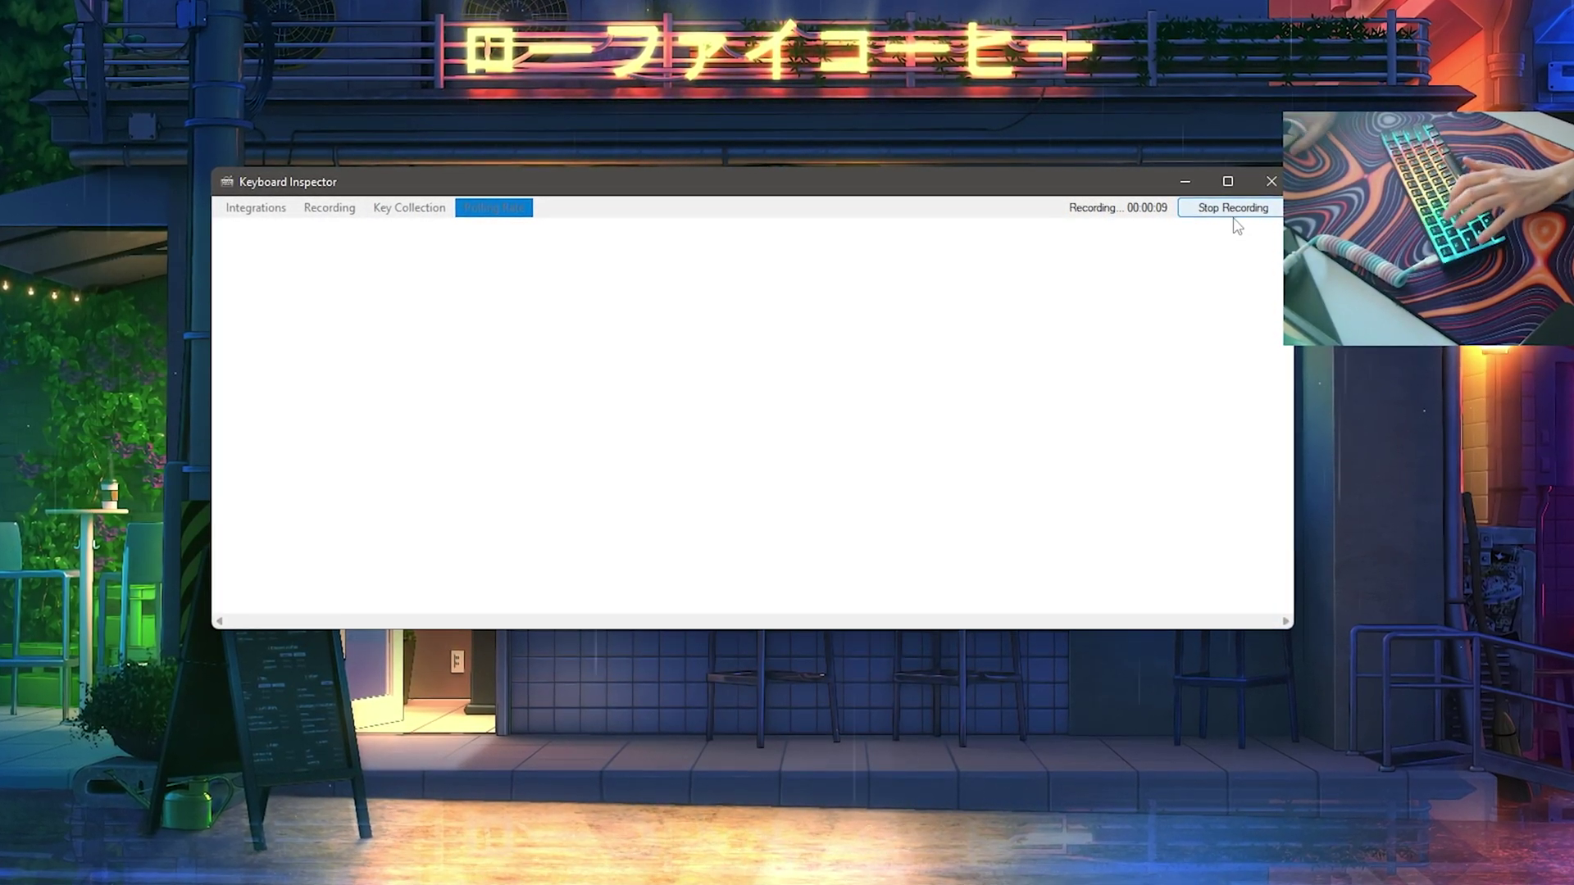
pyautogui.click(1236, 215)
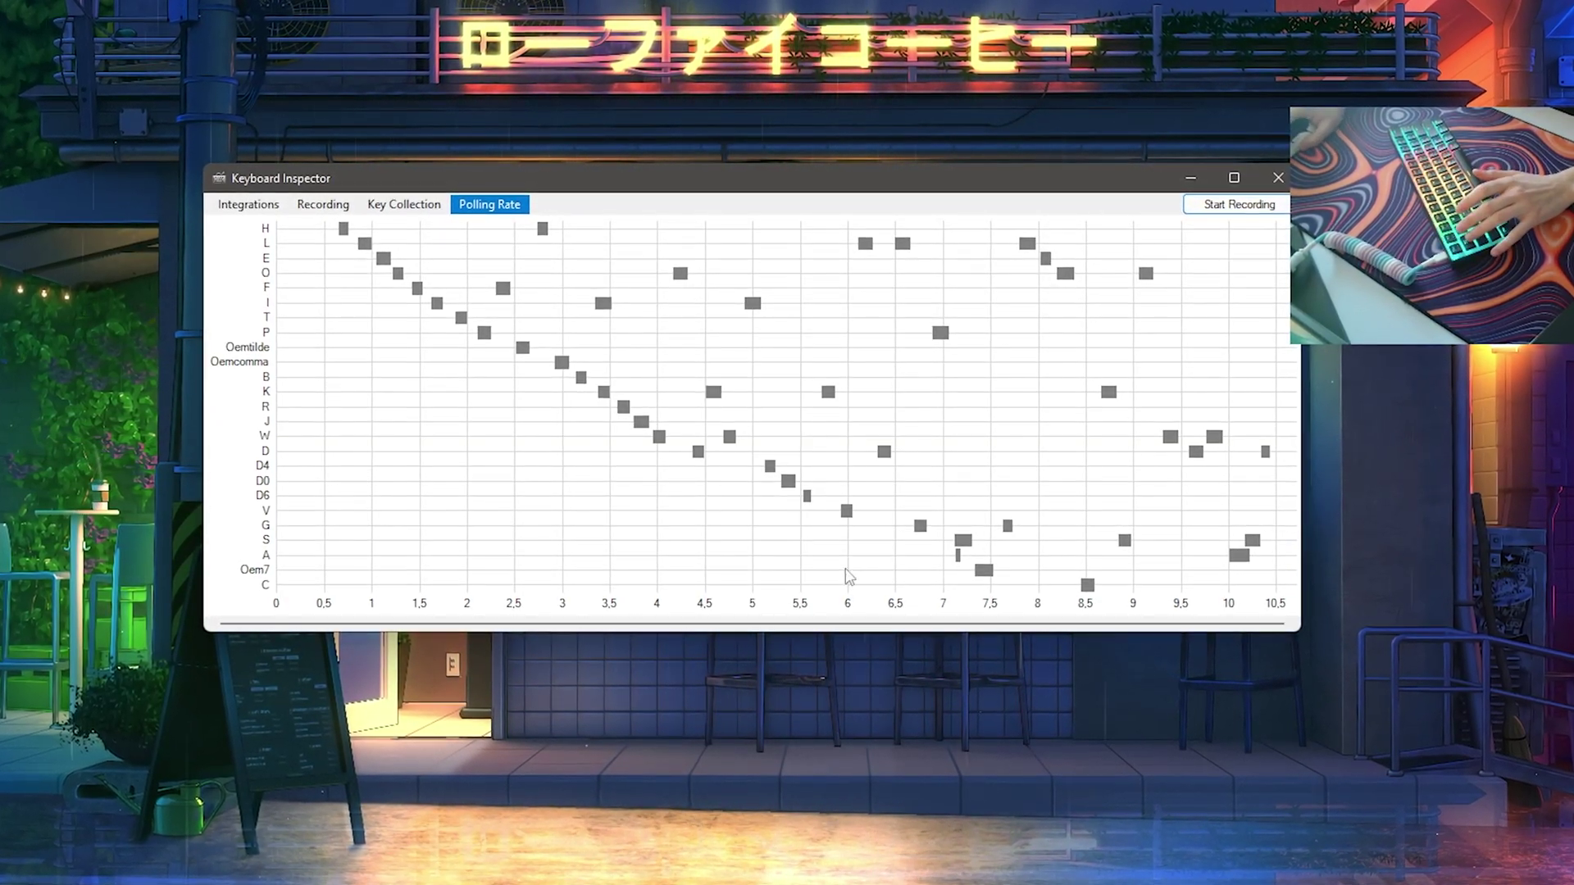
pyautogui.click(502, 212)
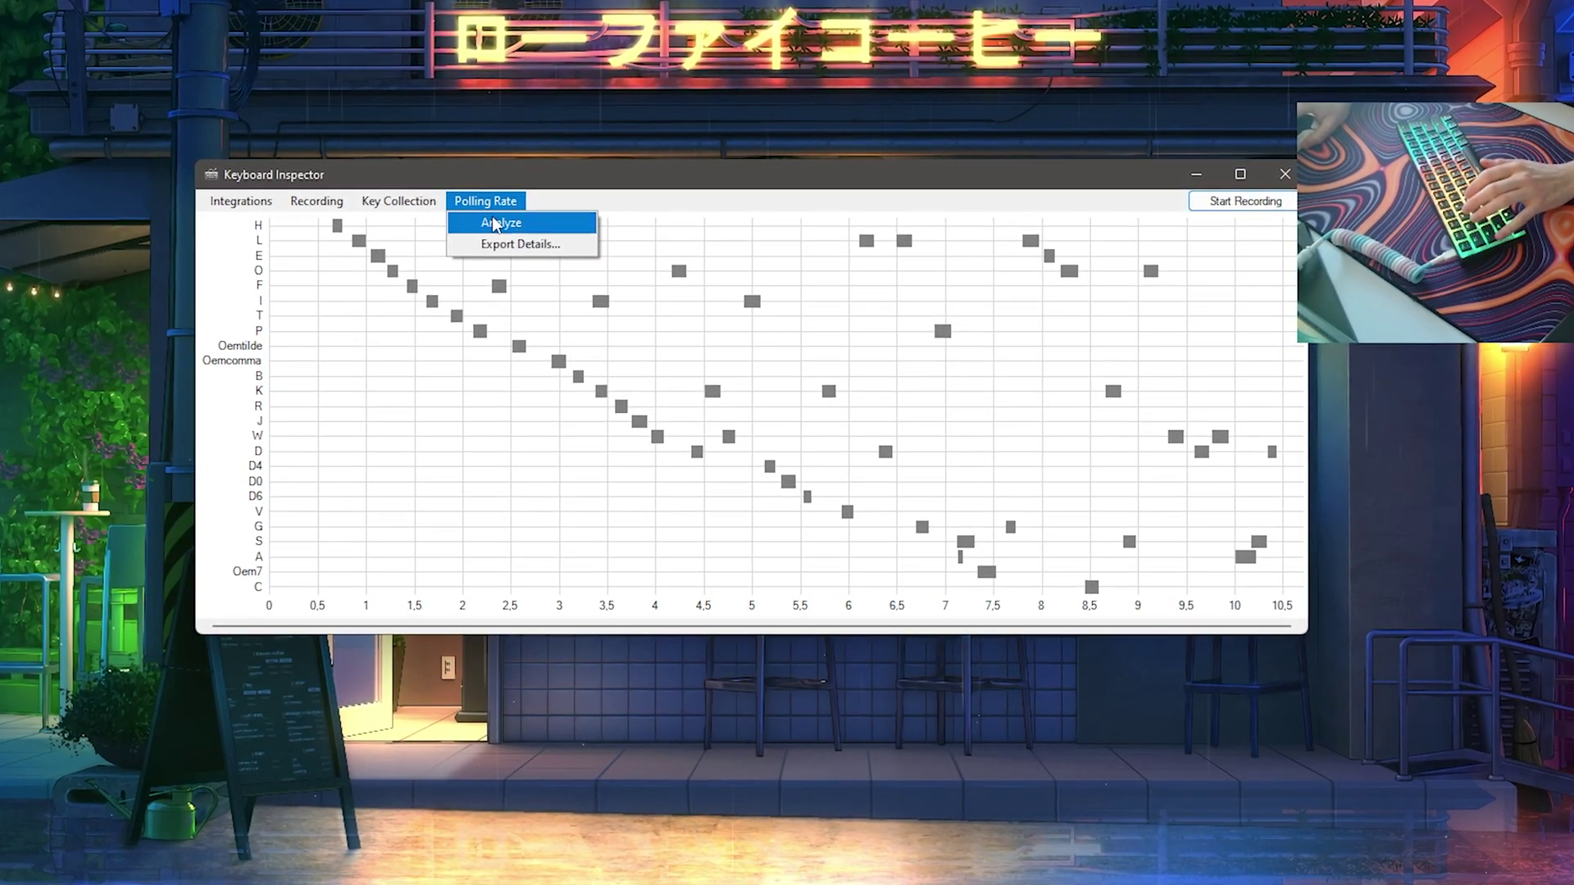
pyautogui.click(510, 227)
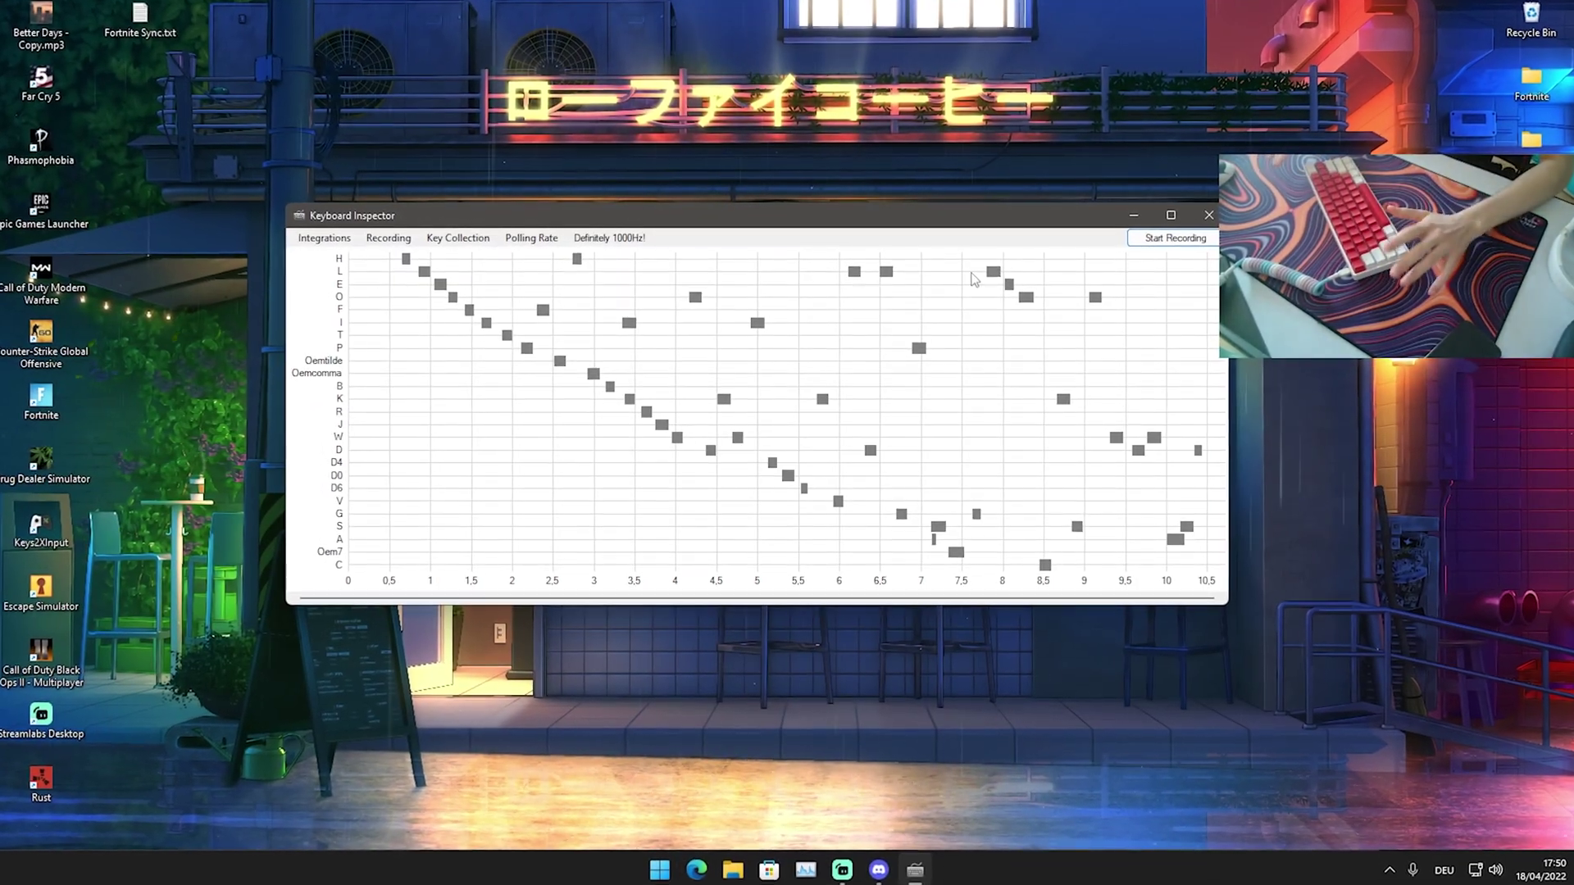
# - Record a new 10.5-second sample on the second keyboard and analyze it: again 'Definitely 1000Hz!'
pyautogui.click(1183, 236)
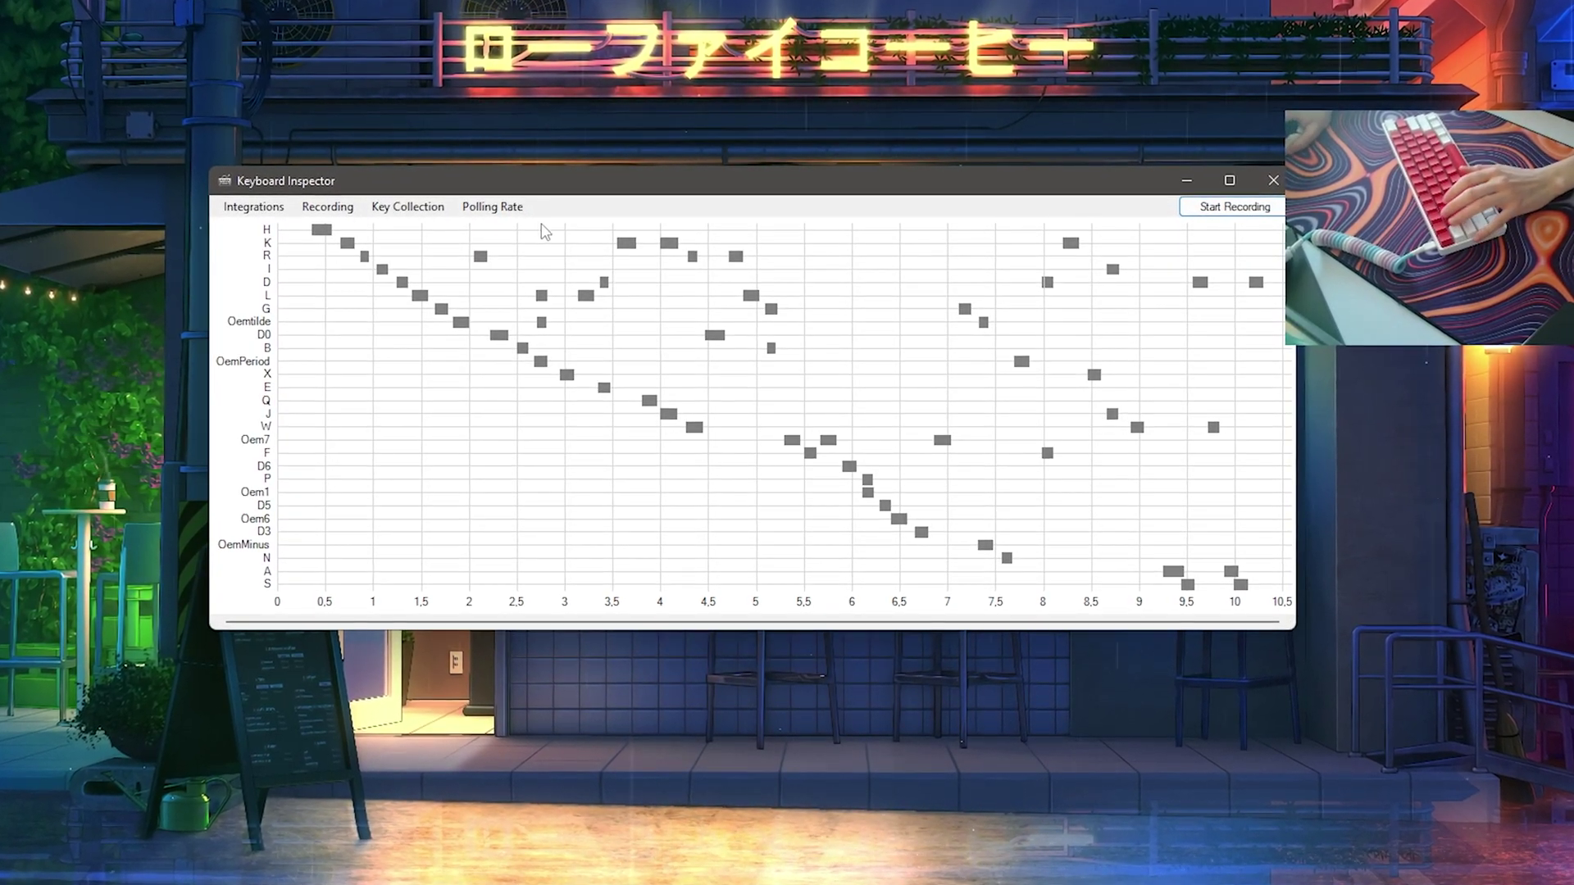
pyautogui.click(492, 207)
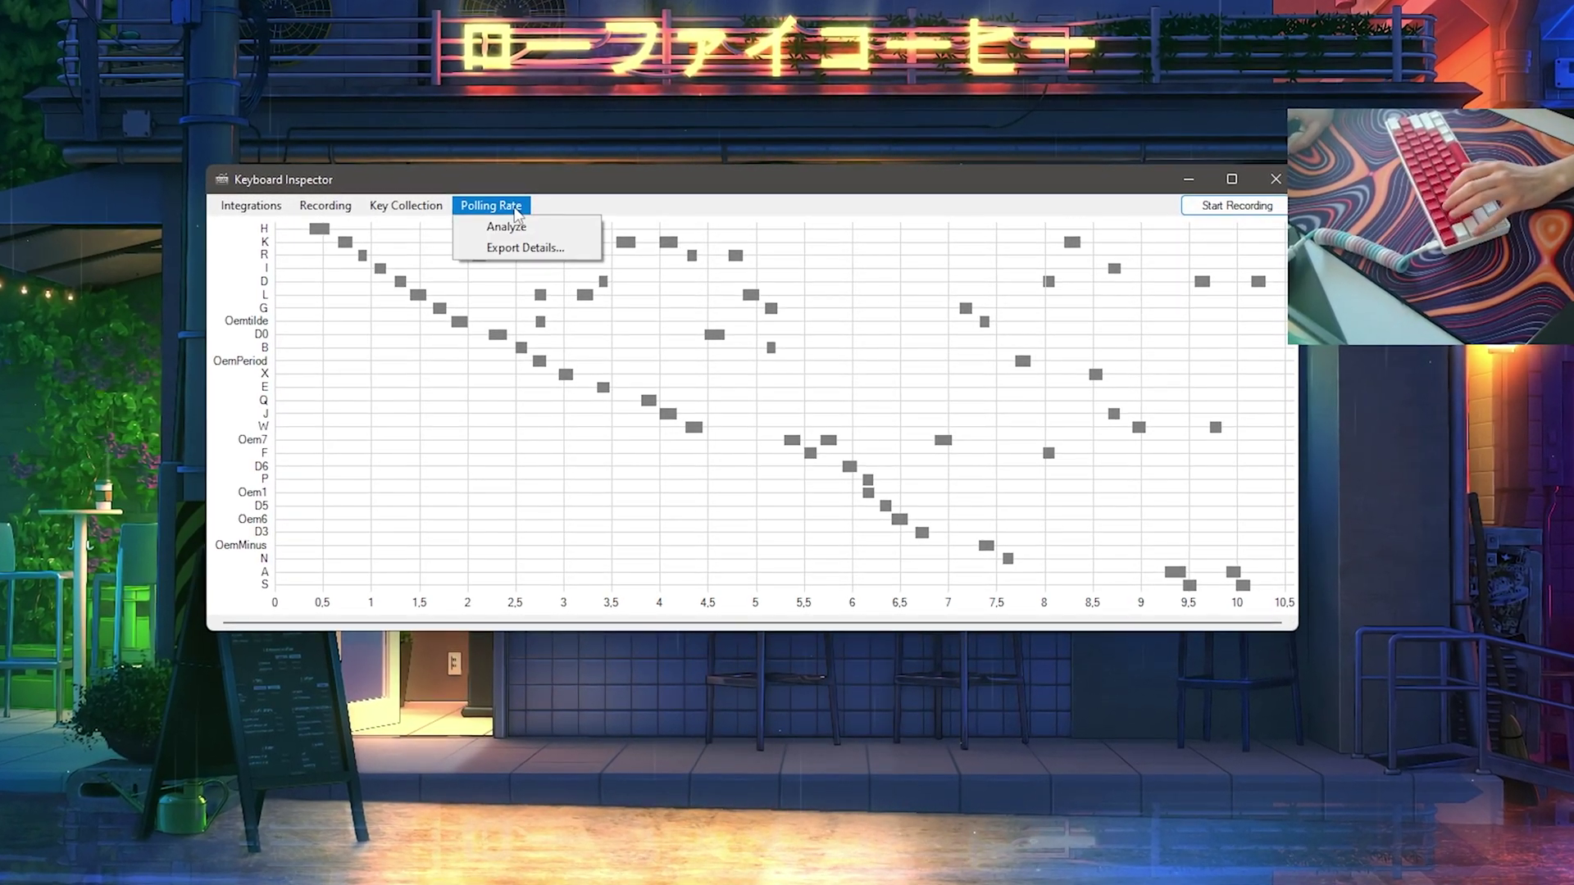
pyautogui.click(501, 228)
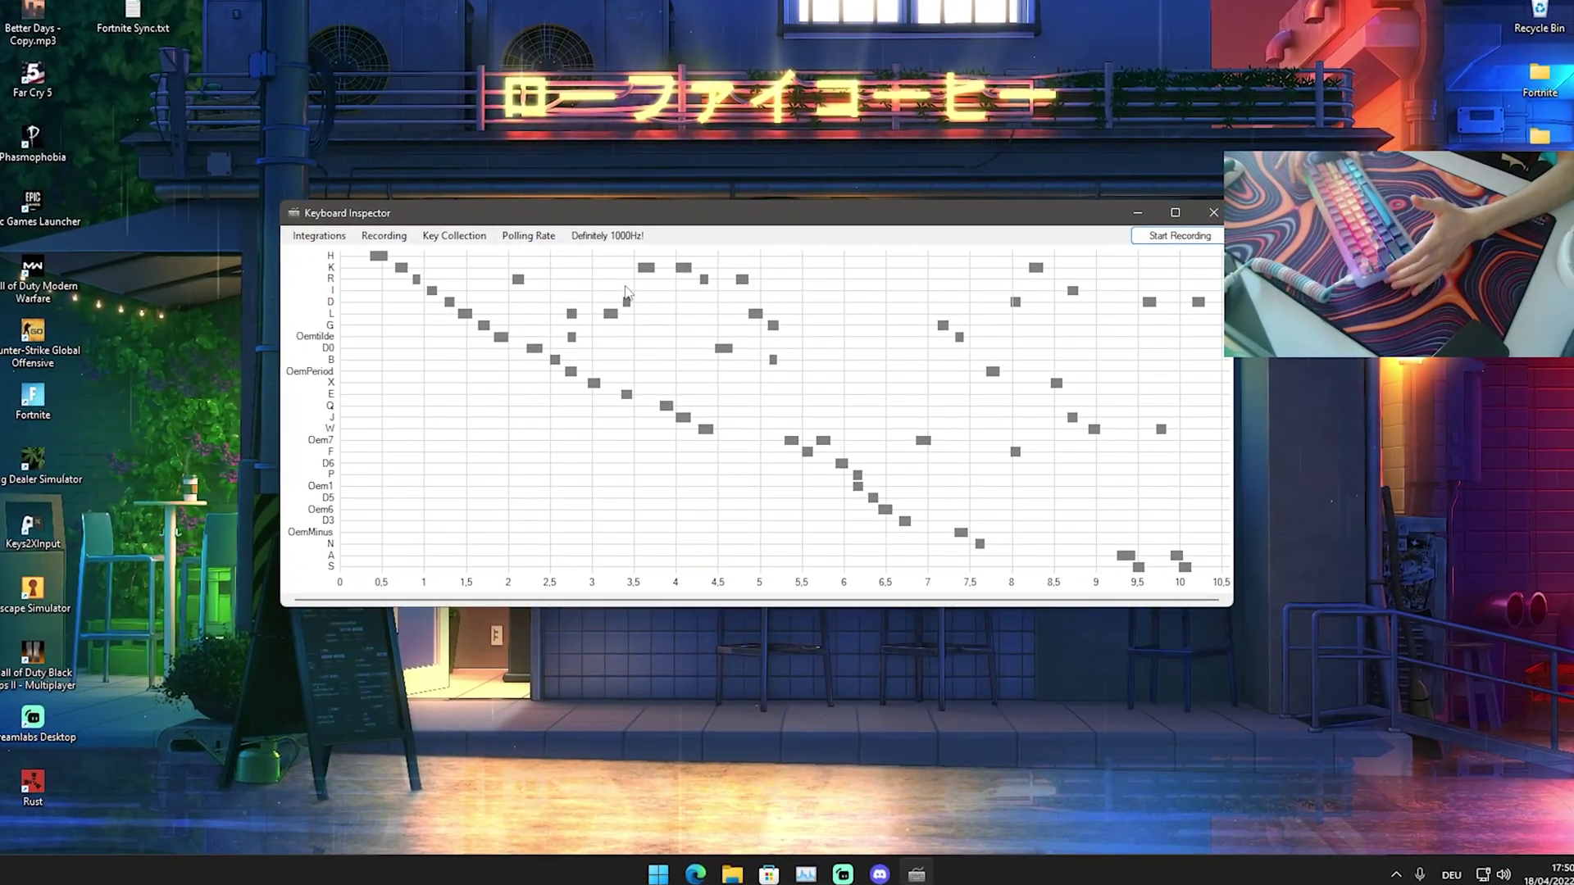
# - Record and chart a roughly 10.5-second typing sample on the third keyboard
pyautogui.click(1148, 236)
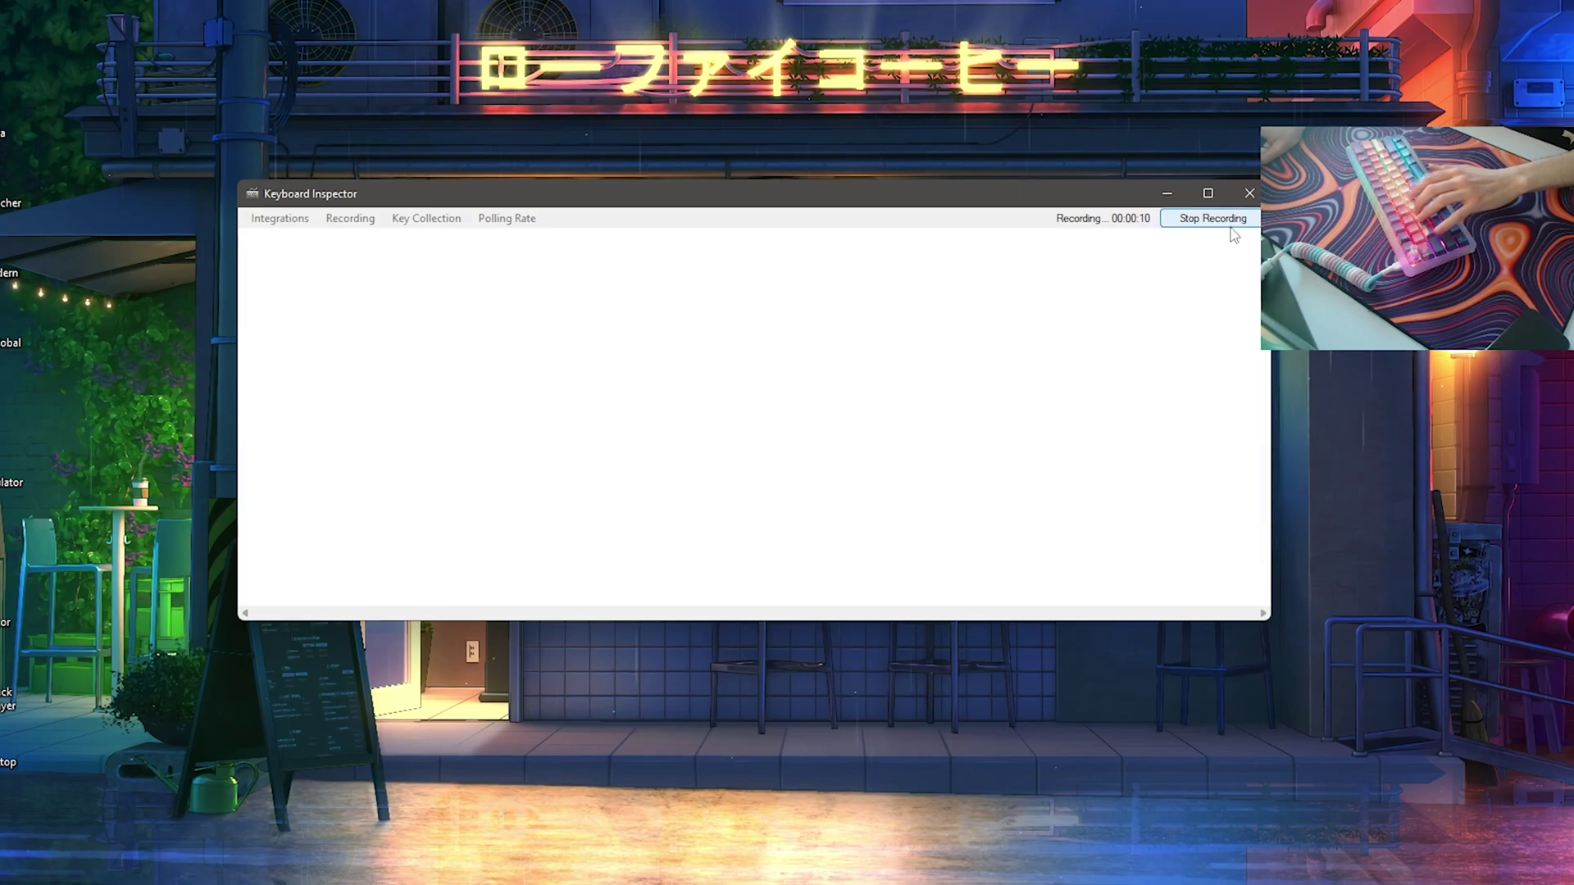
pyautogui.click(1205, 220)
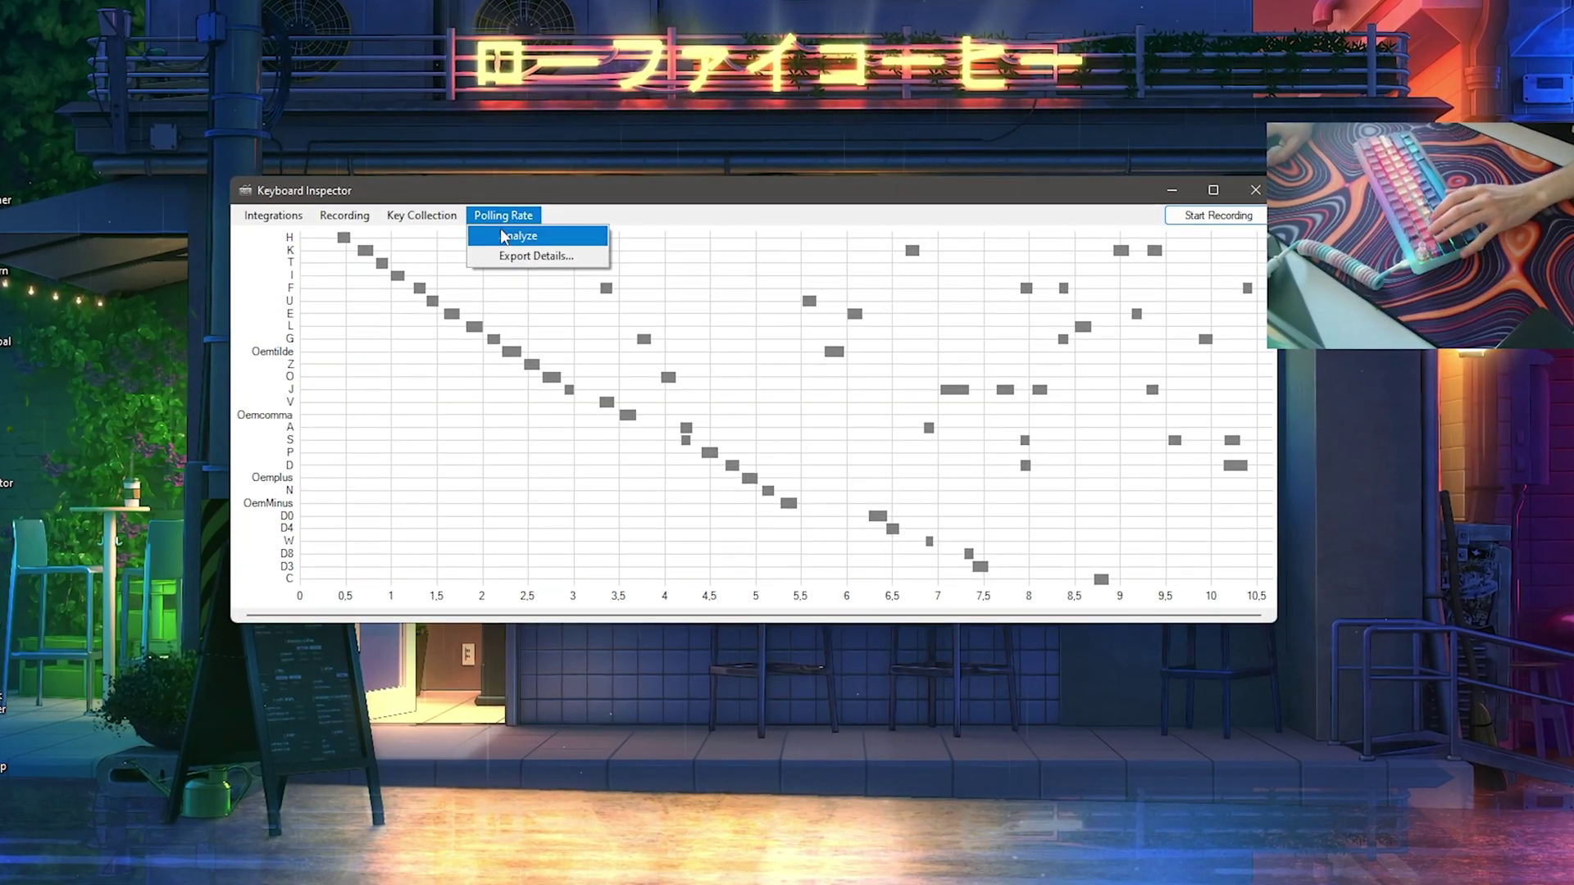